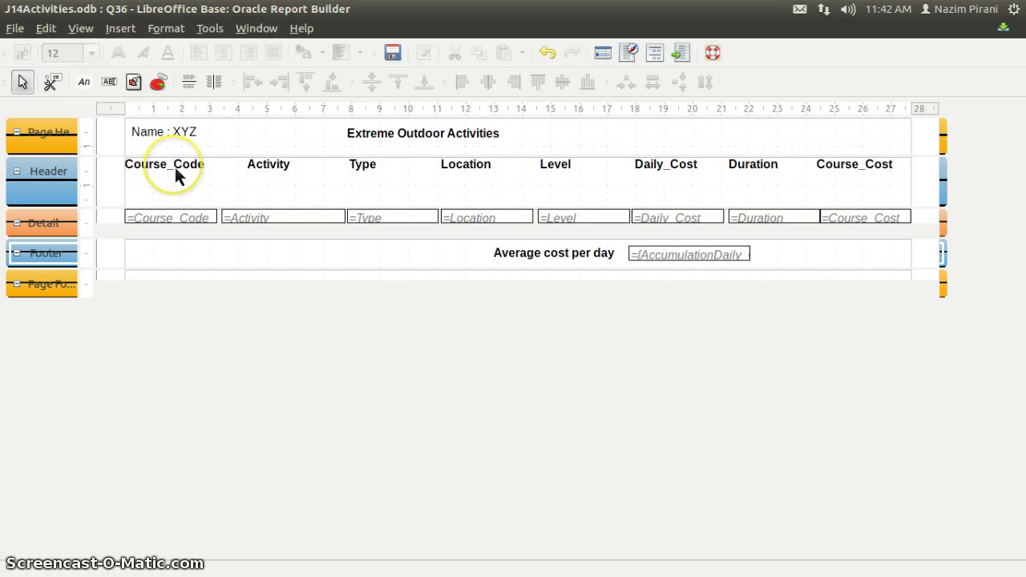
Move the Course_Code and Course_Cost headings together down to the lower part of the Header section, just above the detail fields.
left_click(175, 167)
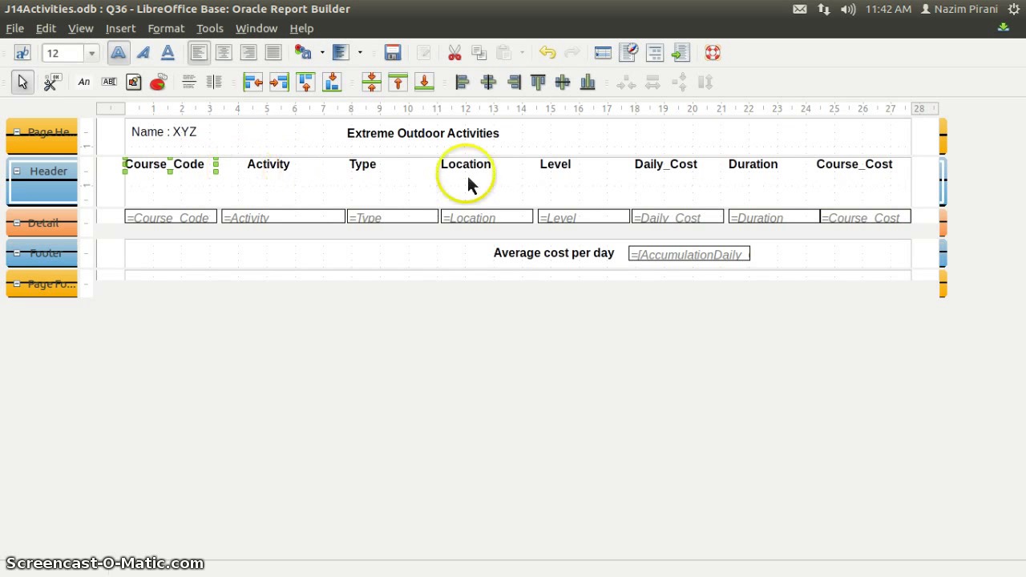
left_click(851, 169, "shift")
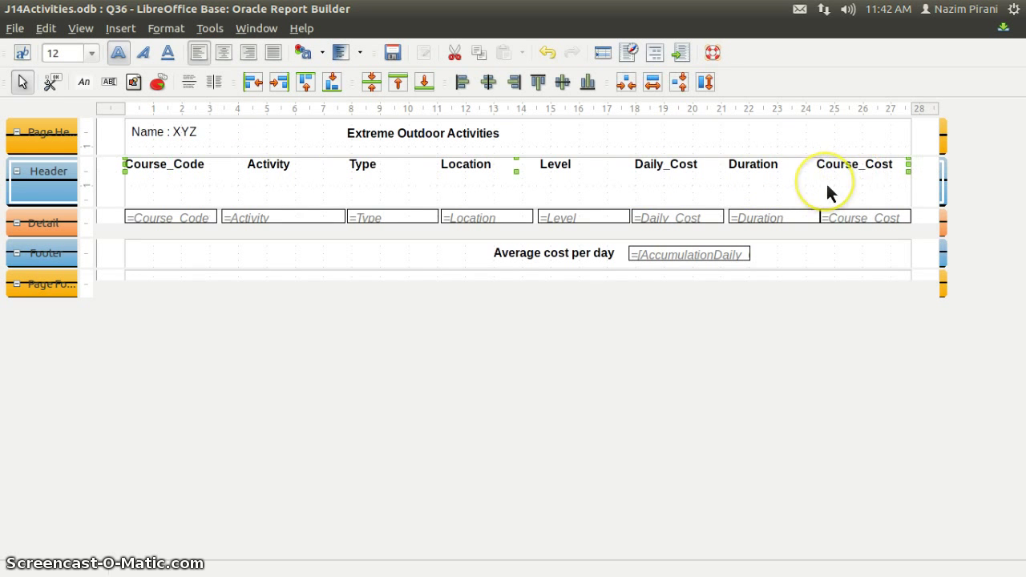
left_click_drag(826, 182, 827, 184)
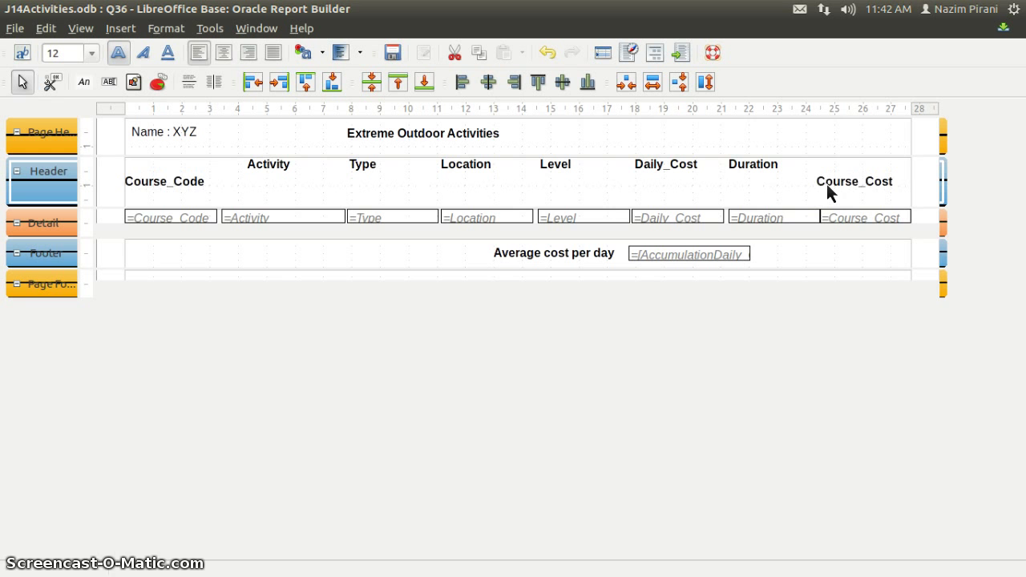
key("Down")
key("Down")
key("Down")
key("Down")
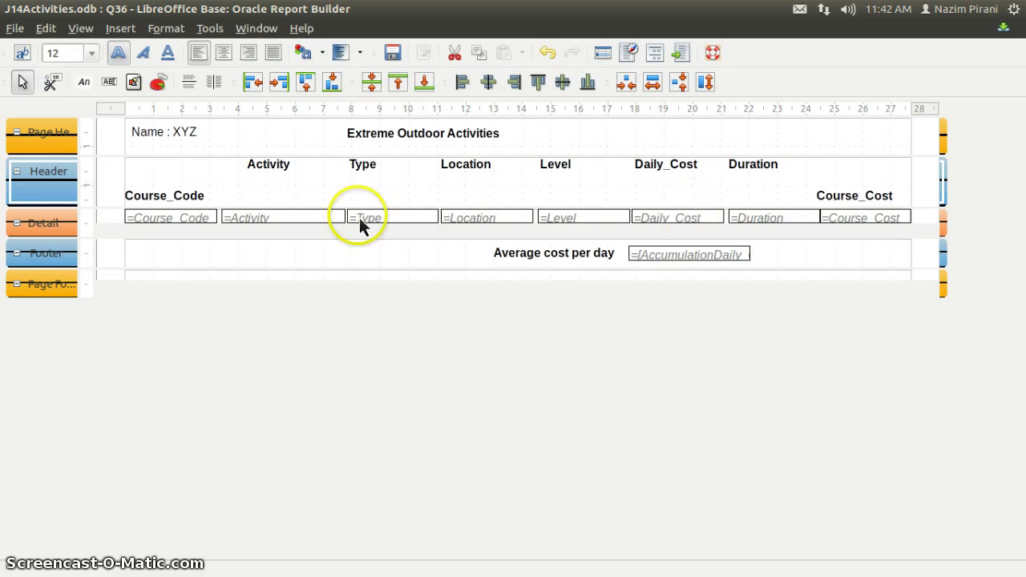
Move the Activity, Type, Location, Level, Daily_Cost and Duration headings down together to line up with Course_Code and Course_Cost.
left_click(277, 176)
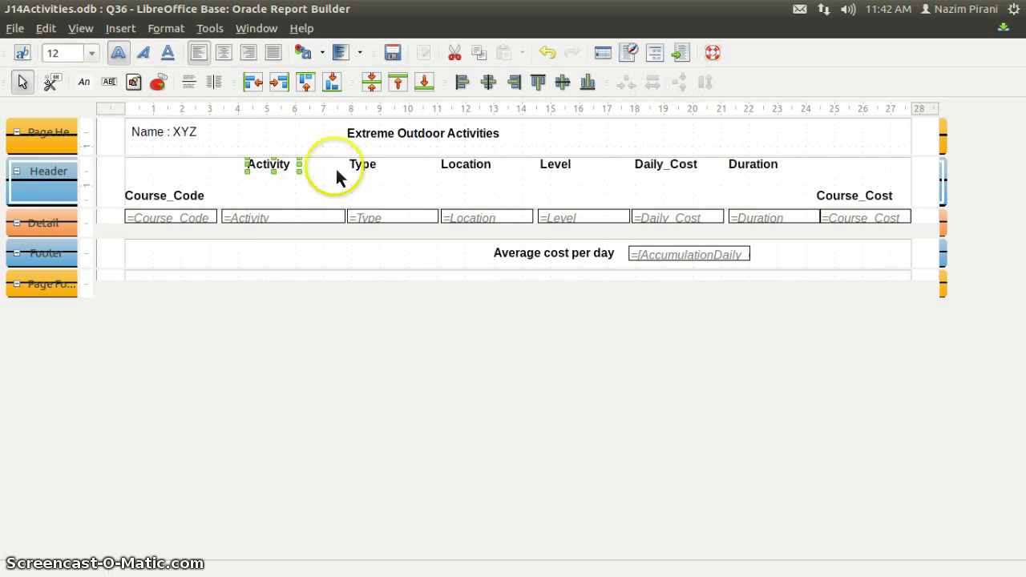
left_click(362, 172, "shift")
left_click(469, 174, "shift")
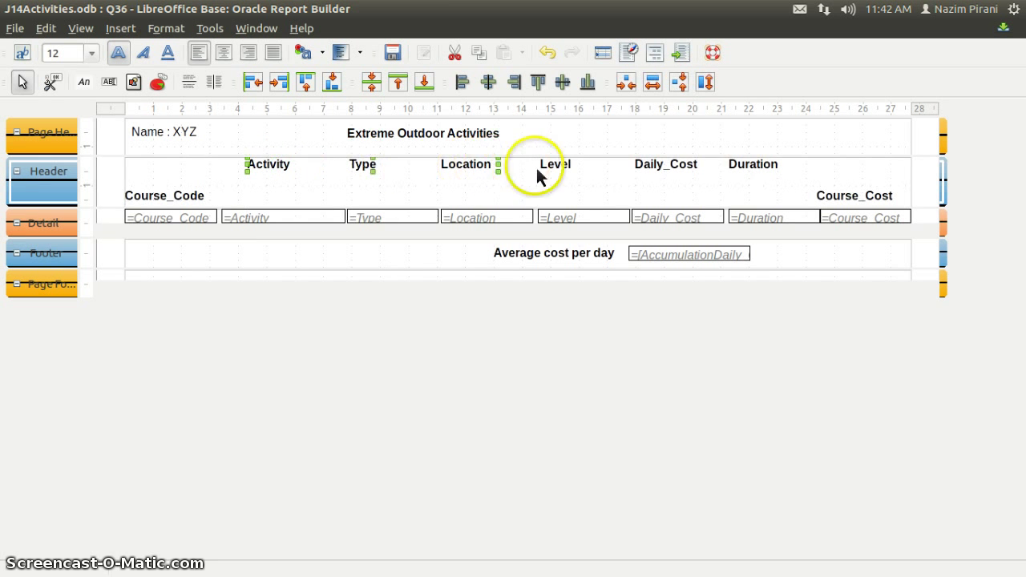
left_click(597, 172, "shift")
left_click(702, 172, "shift")
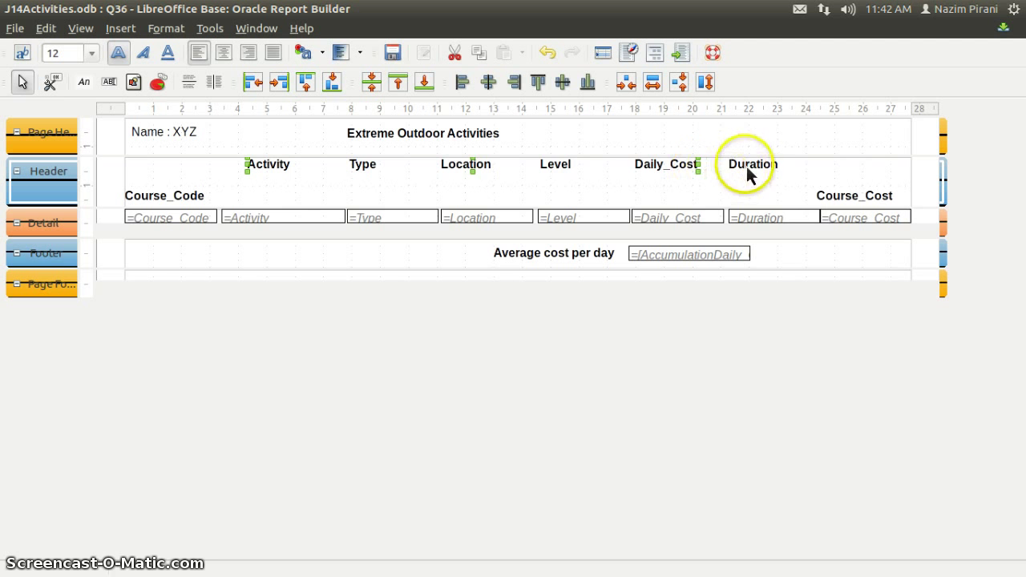
left_click(740, 169, "shift")
key("Down")
key("Down")
key("Down")
key("Down")
key("Down")
key("Down")
key("Down")
key("Down")
key("Down")
key("Down")
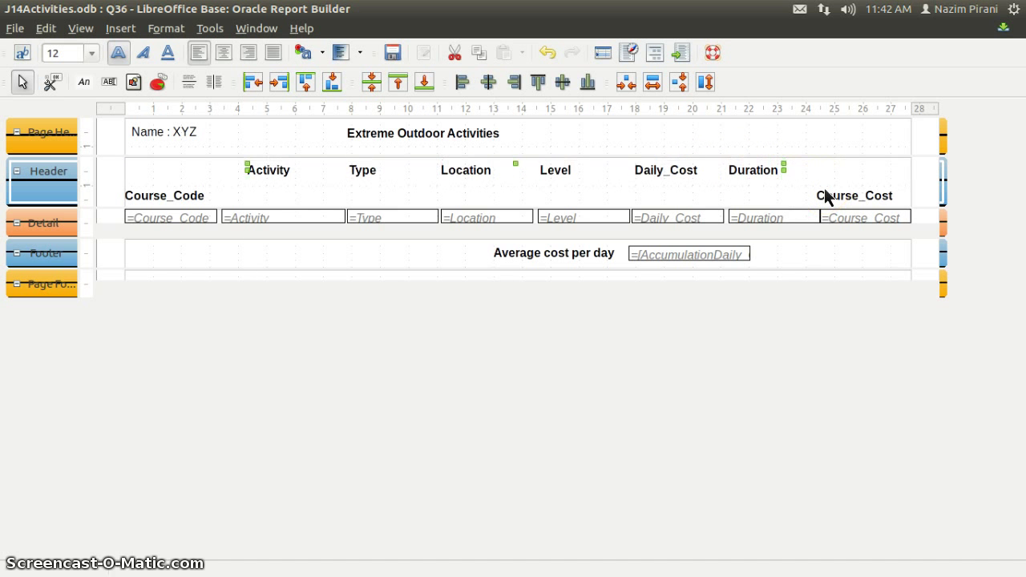
key("Down")
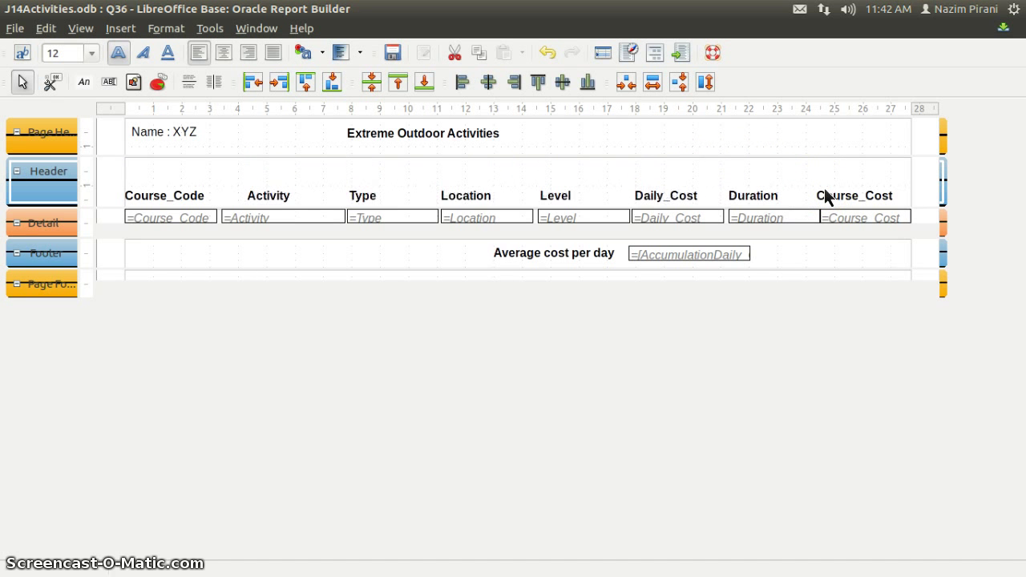
key("Down")
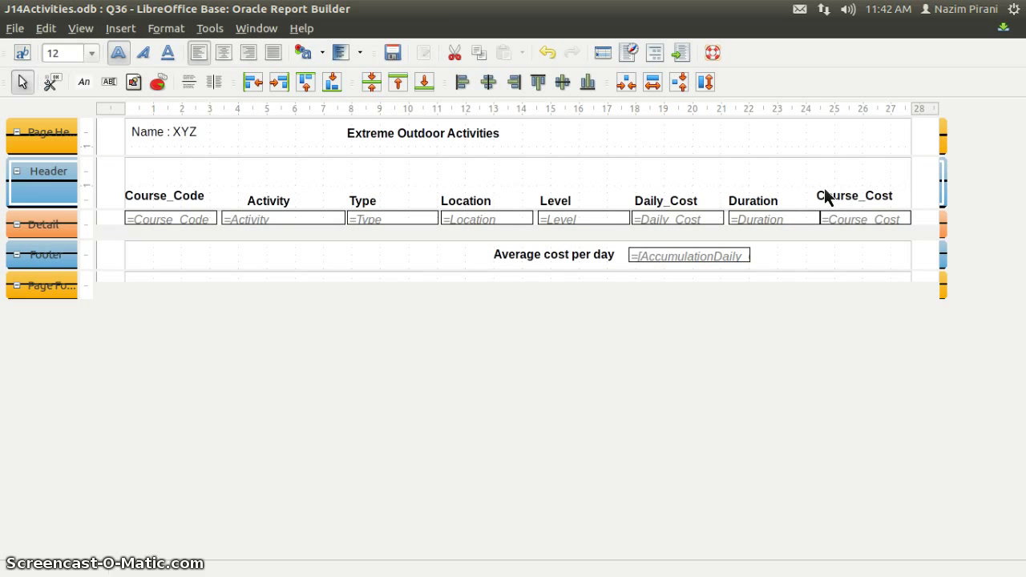
key("Up")
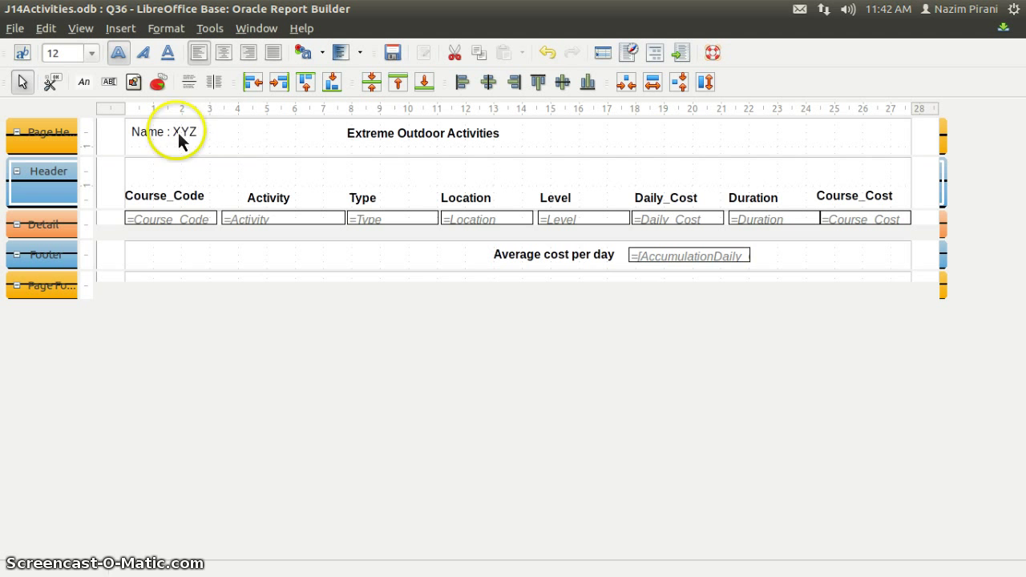
Move the "Extreme Outdoor Activities" title from the page header into the Header section above the column headings, and save the report.
left_click(395, 142)
left_click_drag(410, 144, 376, 178)
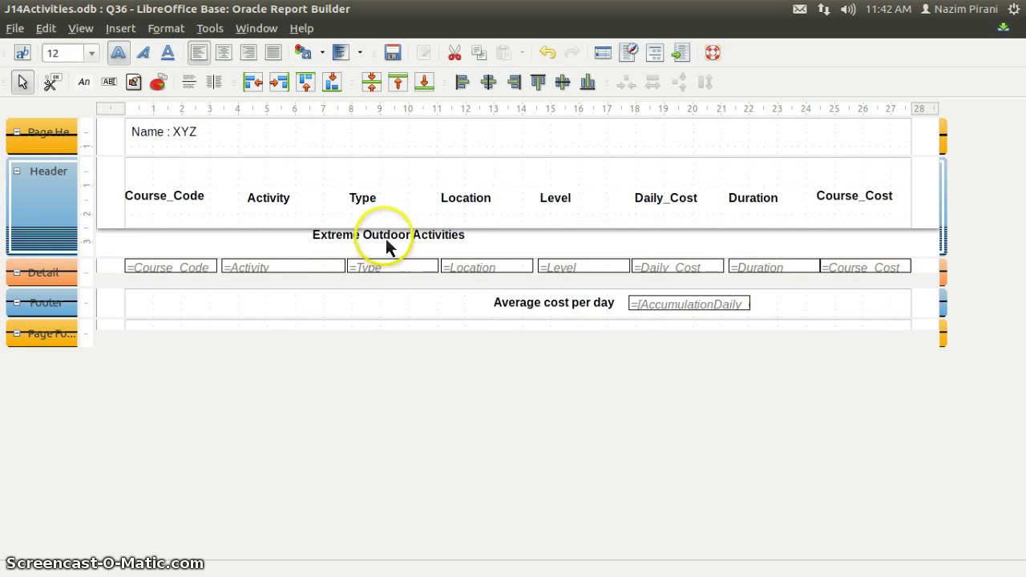
mouse_move(386, 249)
left_mouse_down()
mouse_move(411, 210)
mouse_move(402, 175)
mouse_move(395, 249)
left_mouse_up()
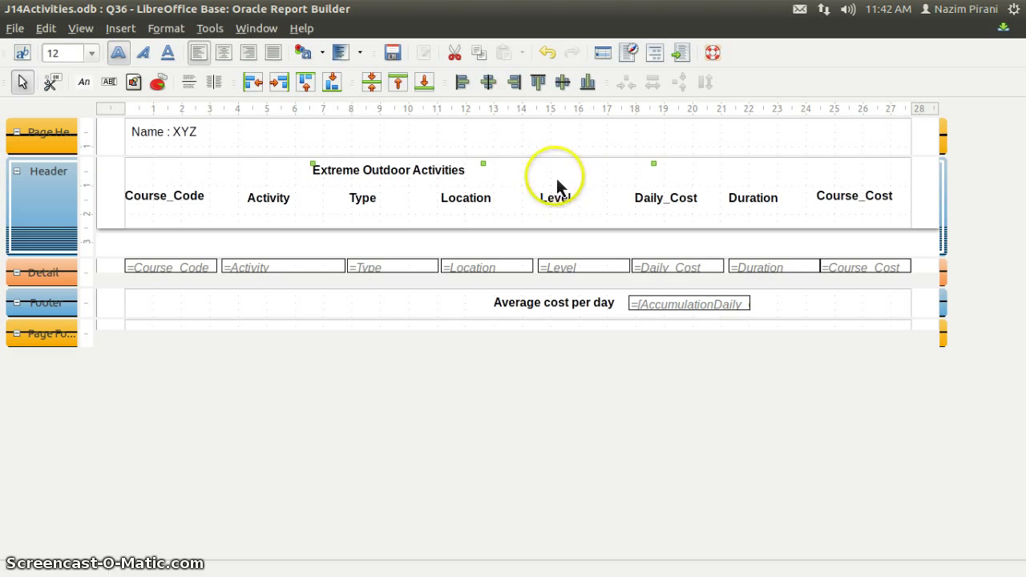
left_click(398, 55)
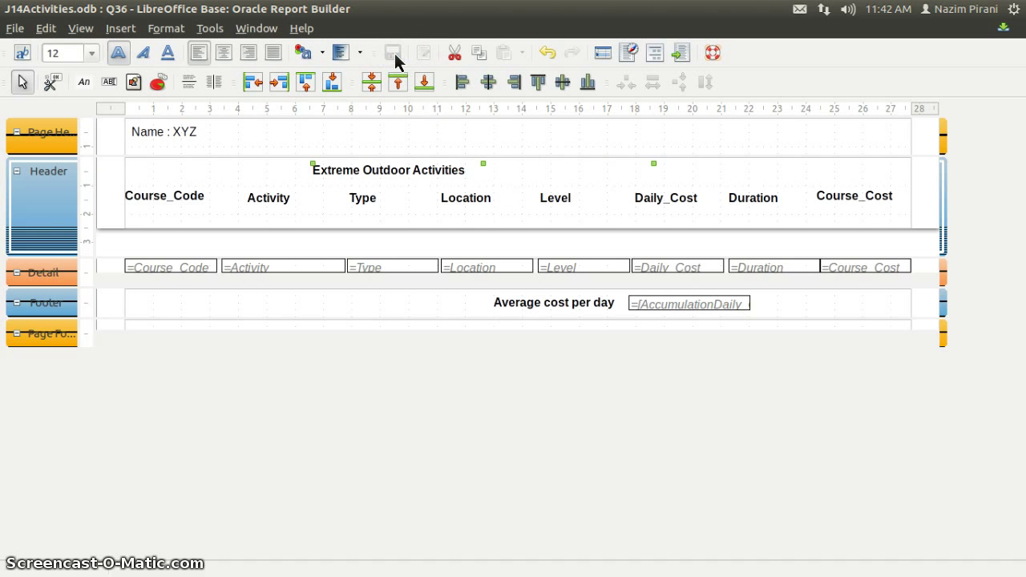
Duplicate the Name label in the page header and place the copy beside the original, at X 3.25 cm and Y 0.25 cm.
left_click(195, 135)
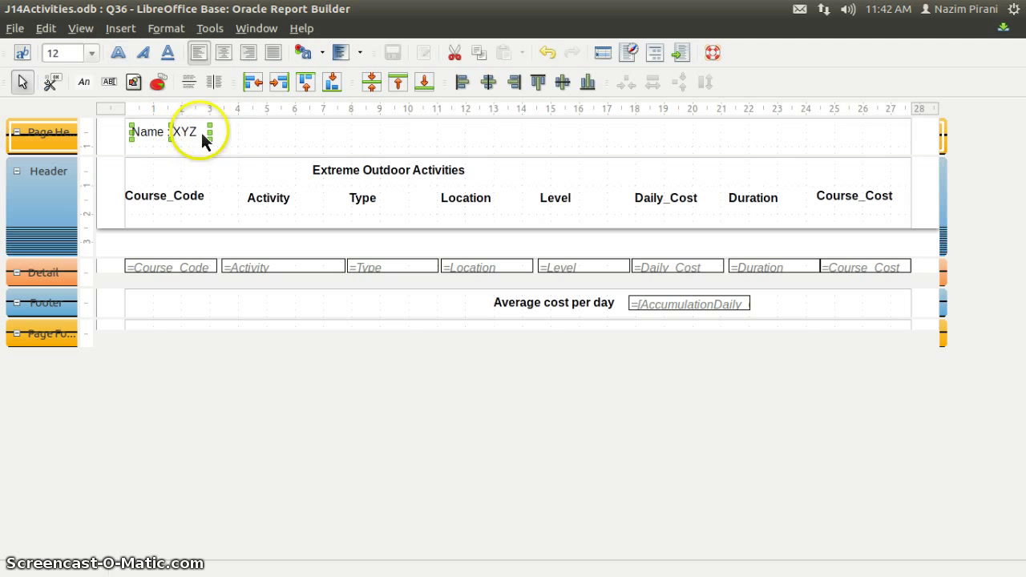
left_click(253, 136)
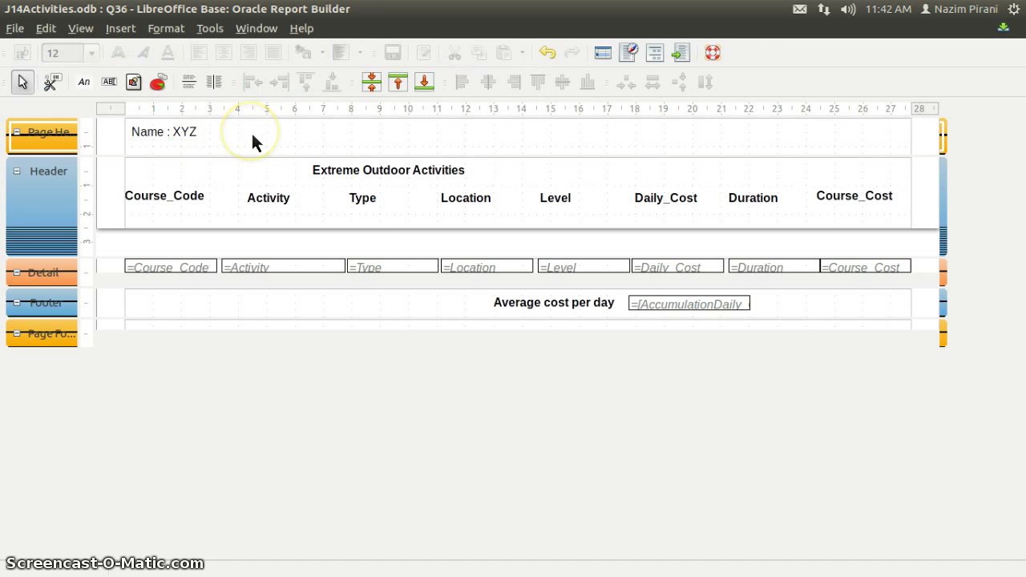
left_click(188, 135)
right_click(186, 132)
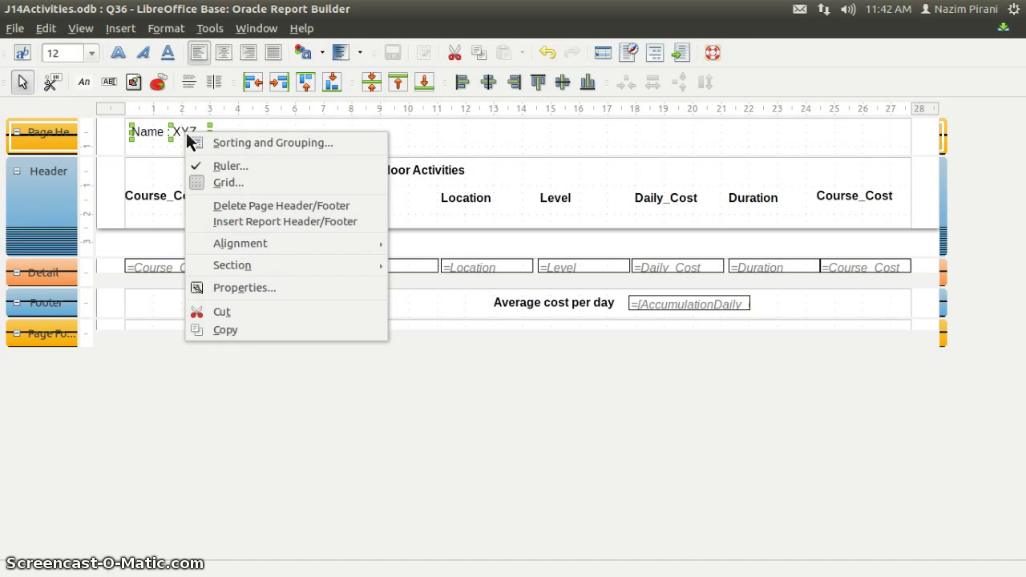
left_click(229, 331)
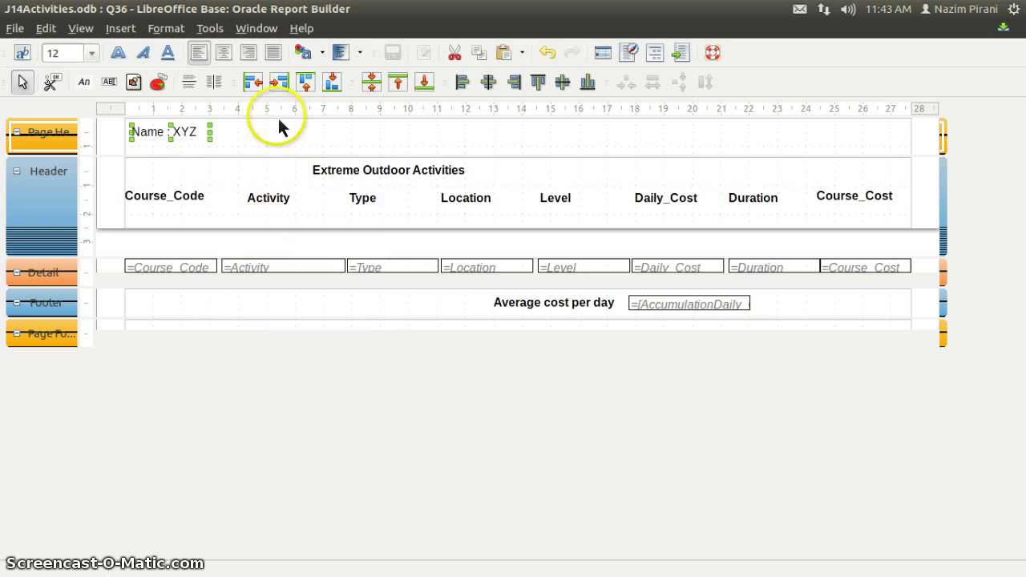
left_click(252, 141)
right_click(253, 141)
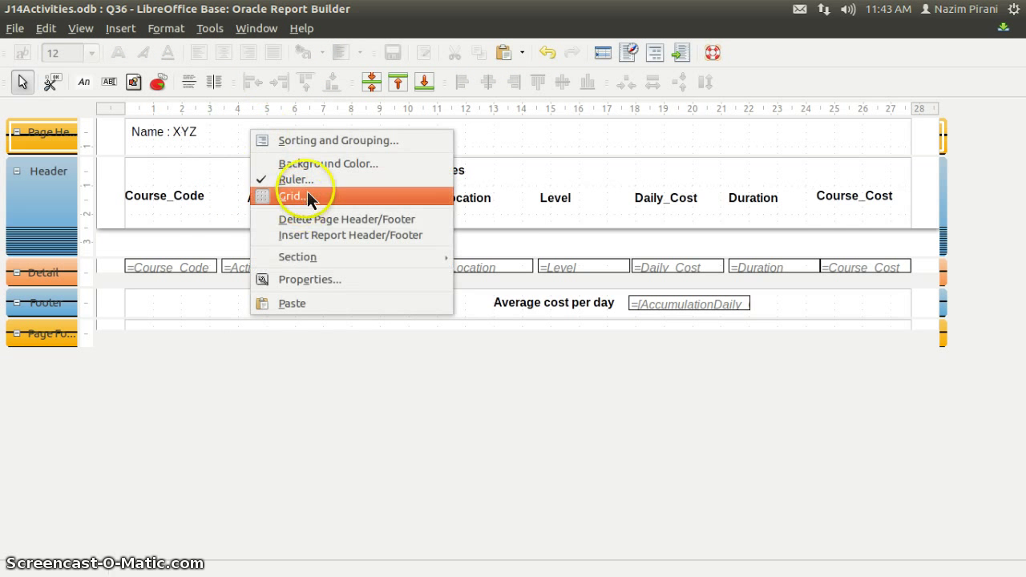
left_click(293, 303)
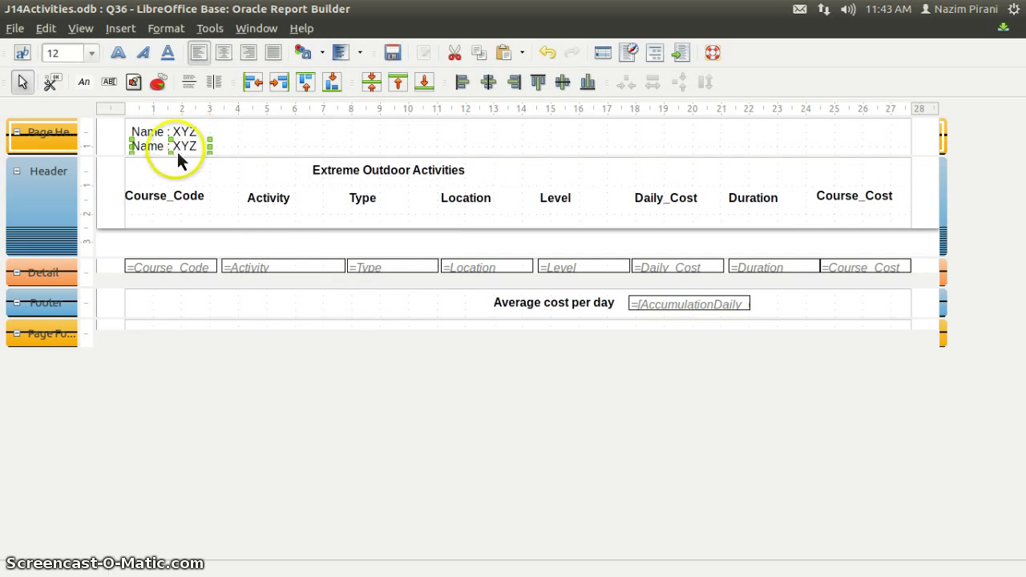
left_click_drag(214, 156, 265, 148)
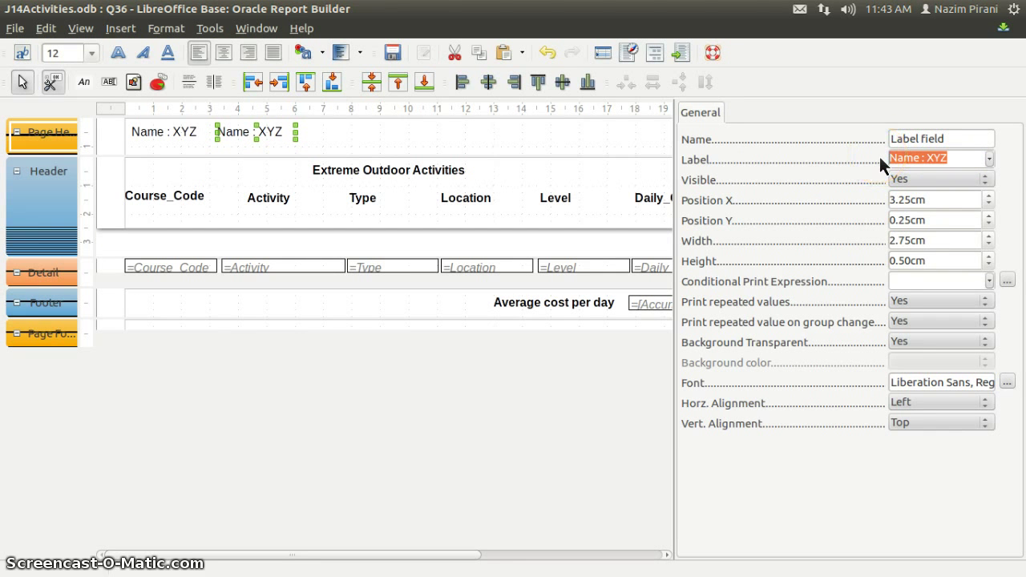
Change the copied label's text to "Center No. 0000" and widen it to 3.50 cm so the text fits.
type("Center Name")
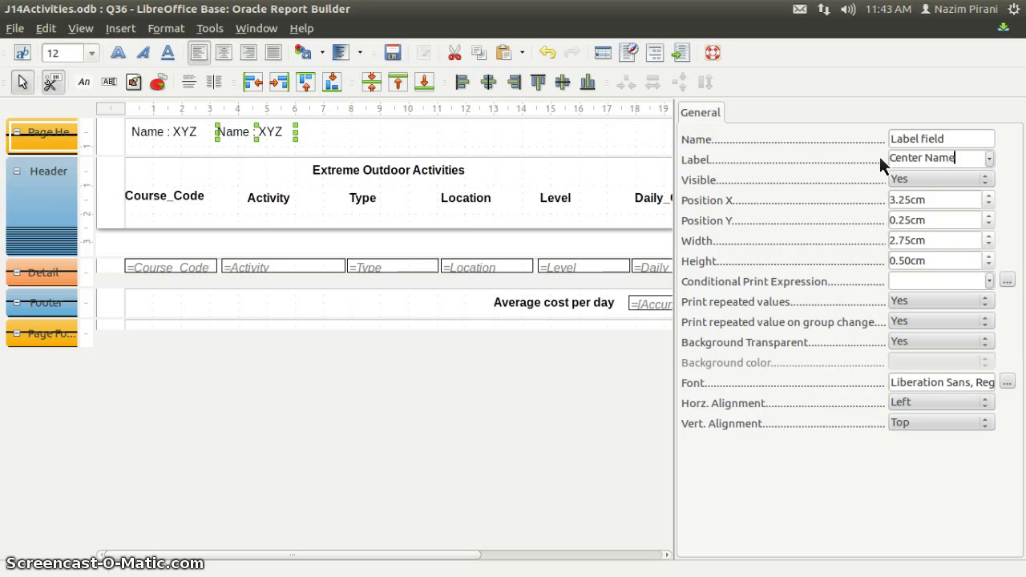
key("BackSpace")
key("BackSpace")
key("BackSpace")
type("O")
key("BackSpace")
type("o. 0000")
key("Tab")
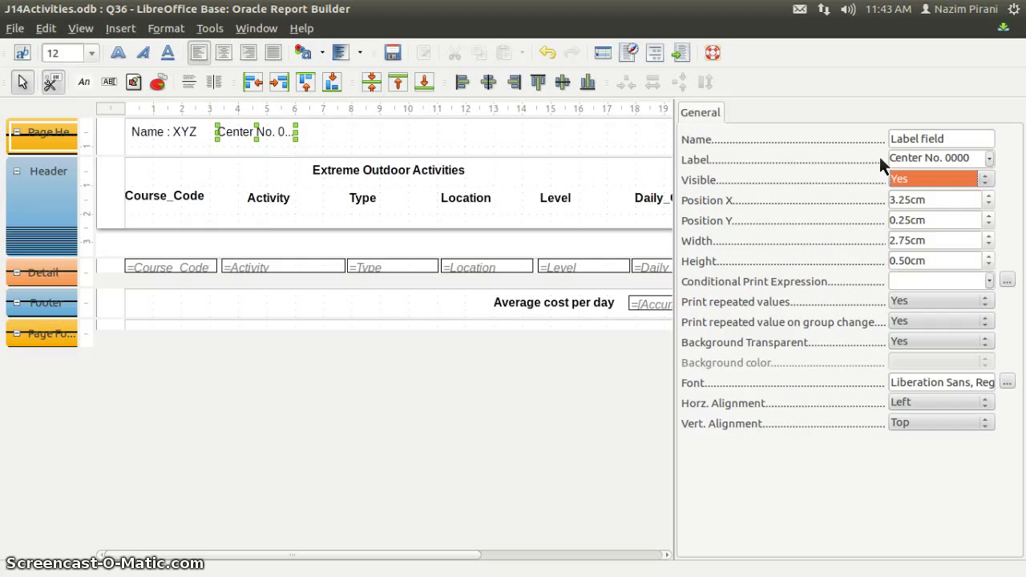
left_click_drag(296, 134, 321, 140)
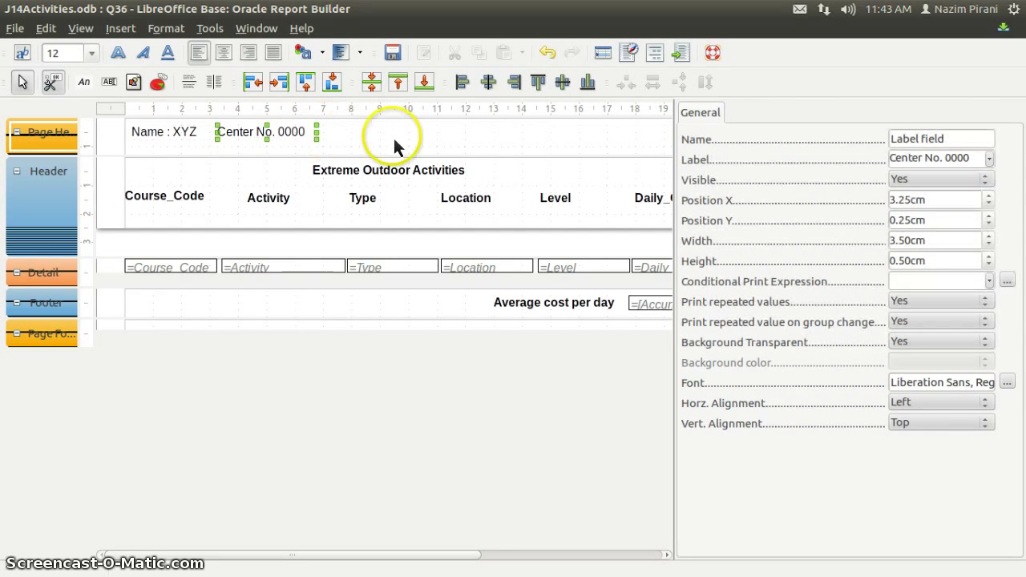
left_click(367, 140)
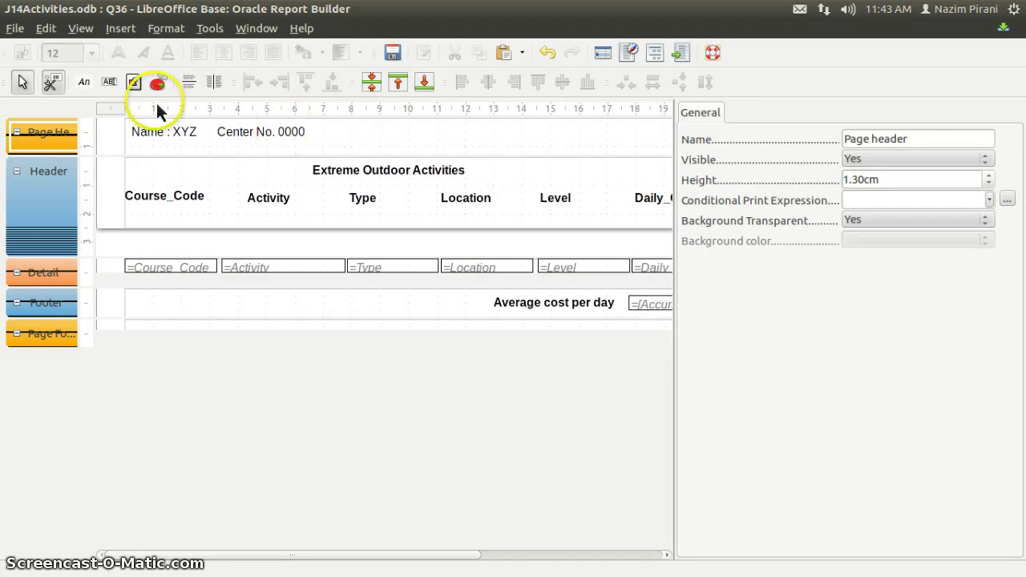
Add a label after the center number at X 7.00 cm, reading "Candidate No" plus the candidate number, and widen it to 5.00 cm.
left_click(84, 82)
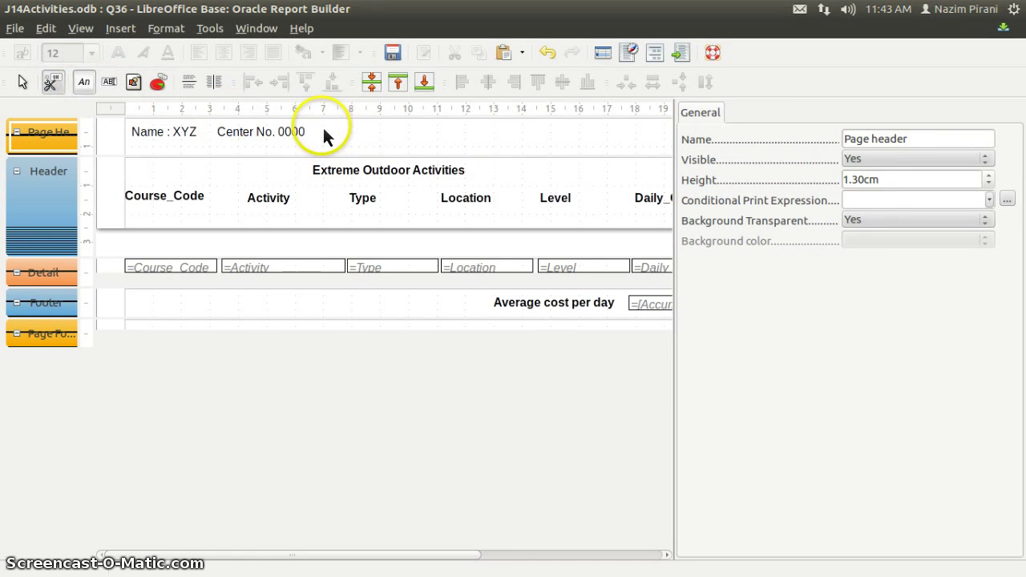
left_click_drag(322, 125, 436, 146)
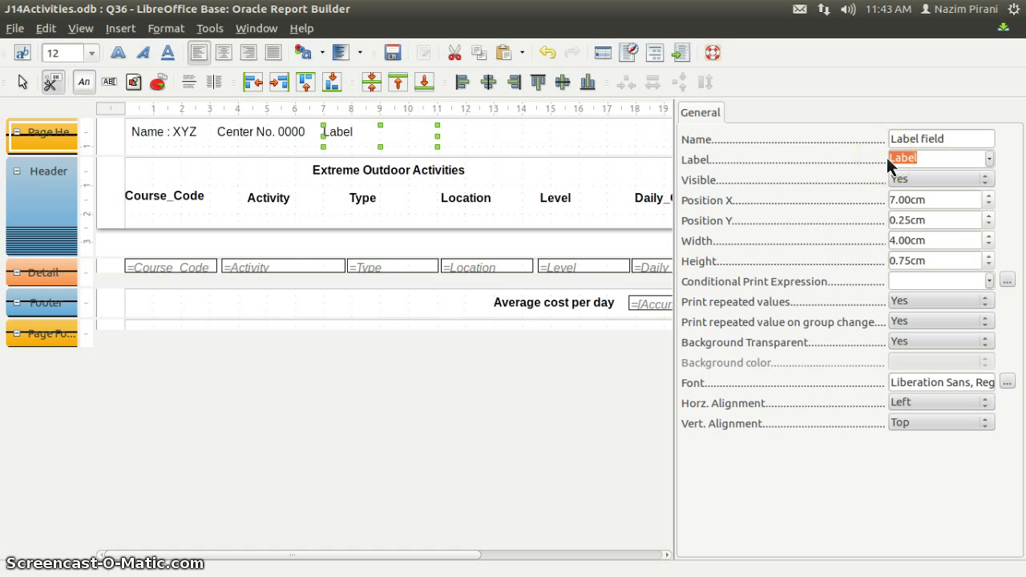
left_click(887, 157)
type("Candidate No 123456")
key("Tab")
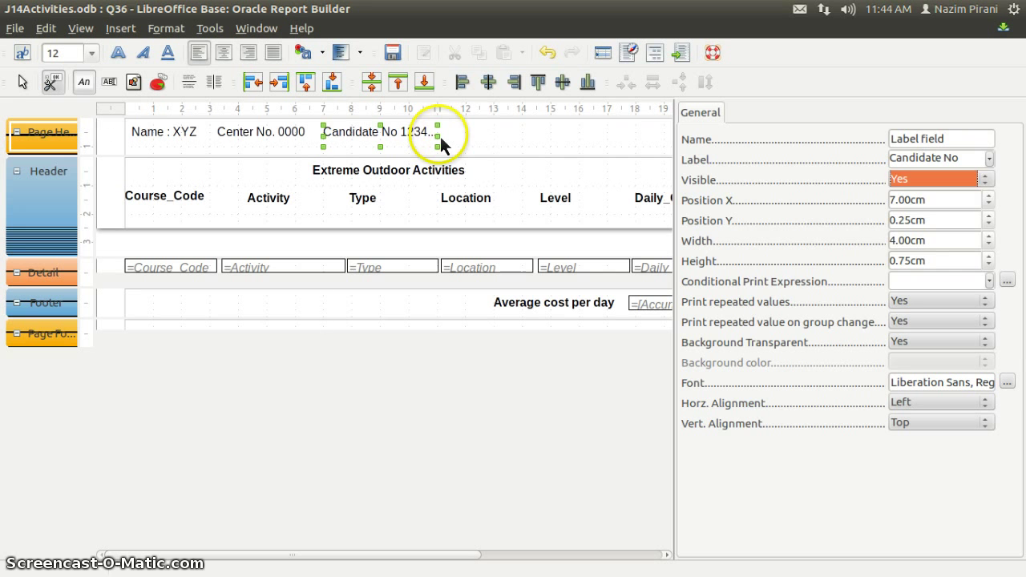
left_click_drag(440, 137, 468, 141)
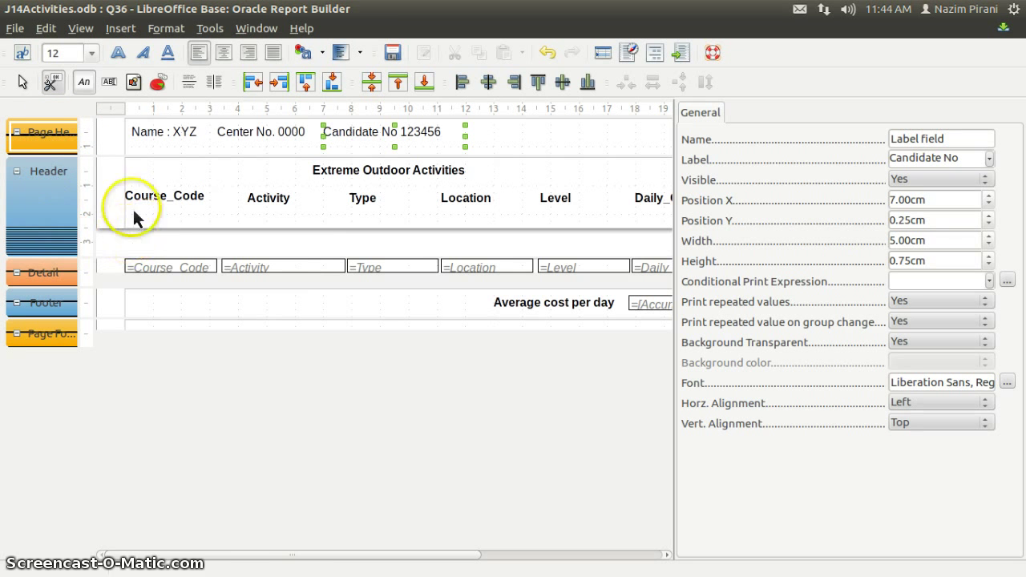
Save the report and execute it, then check the page header labels, the title and the column headings in the output.
left_click(393, 54)
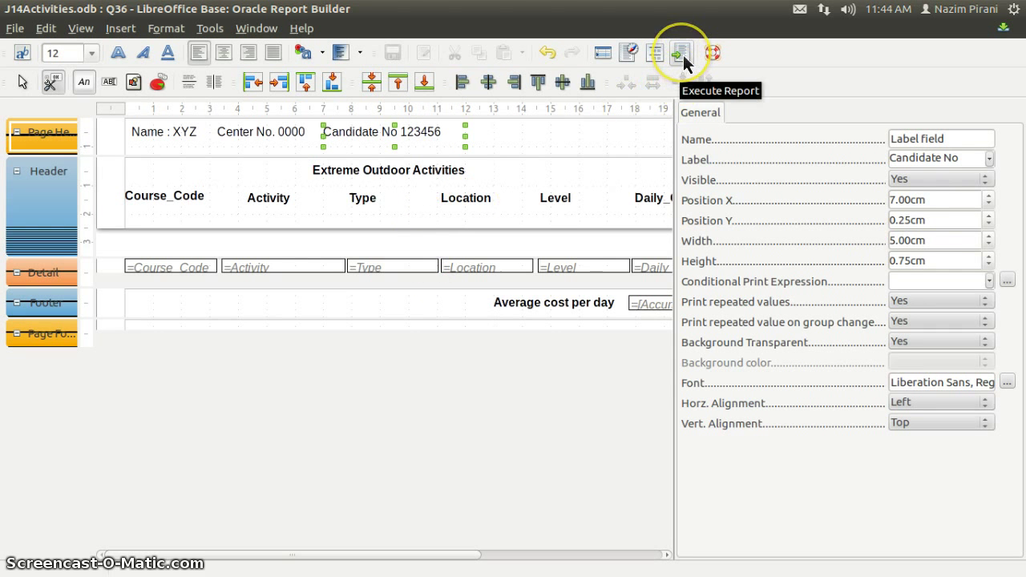
left_click(682, 56)
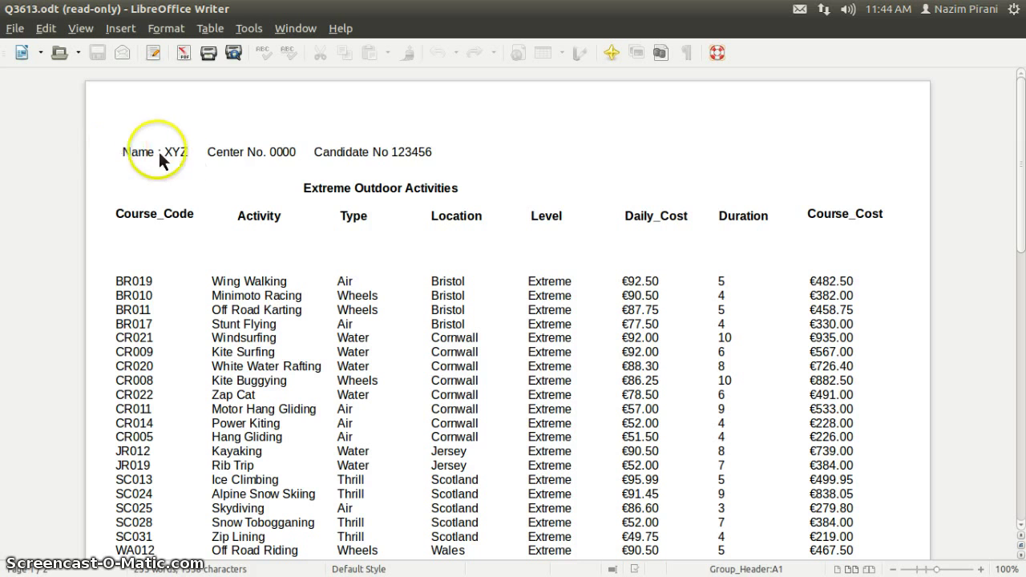
left_click_drag(132, 156, 419, 157)
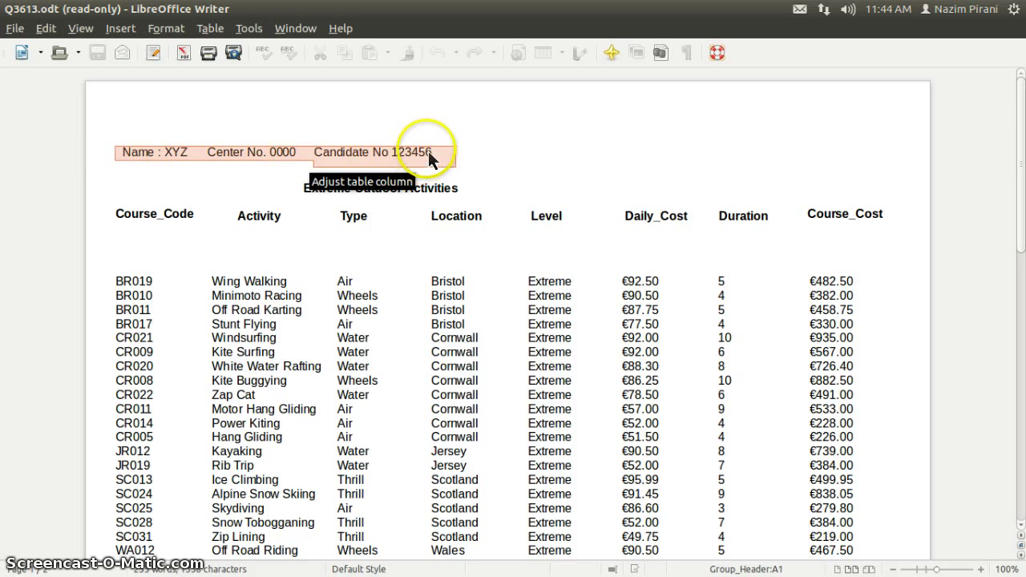
left_click_drag(304, 197, 356, 197)
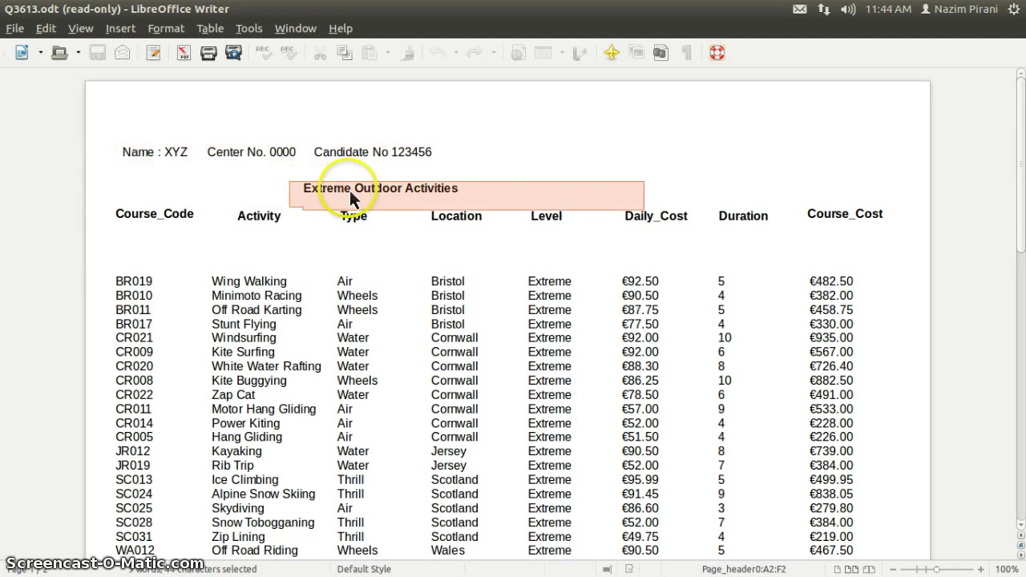
left_click(215, 255)
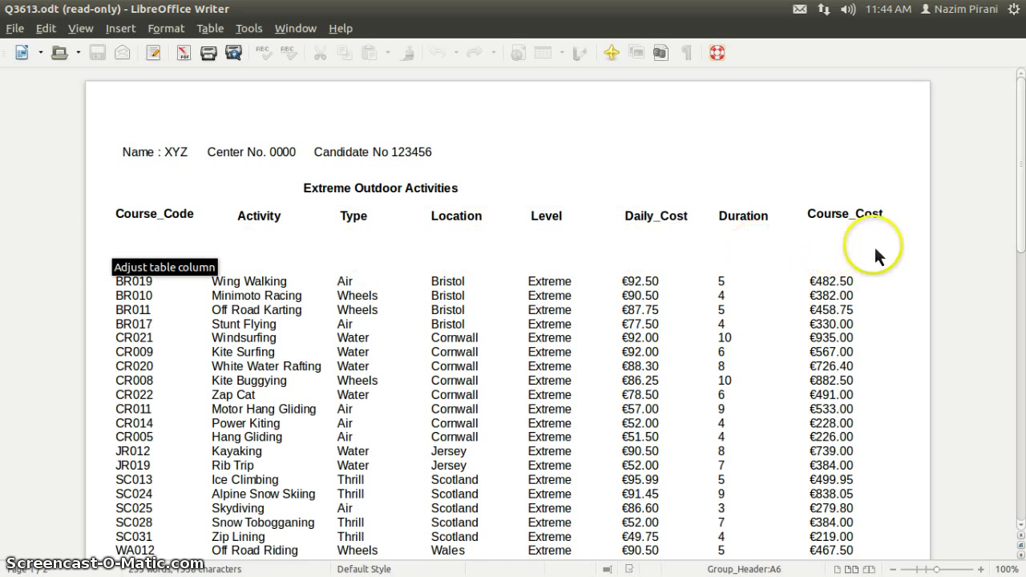
Close the generated report output and close the Q36 report design.
left_click(15, 28)
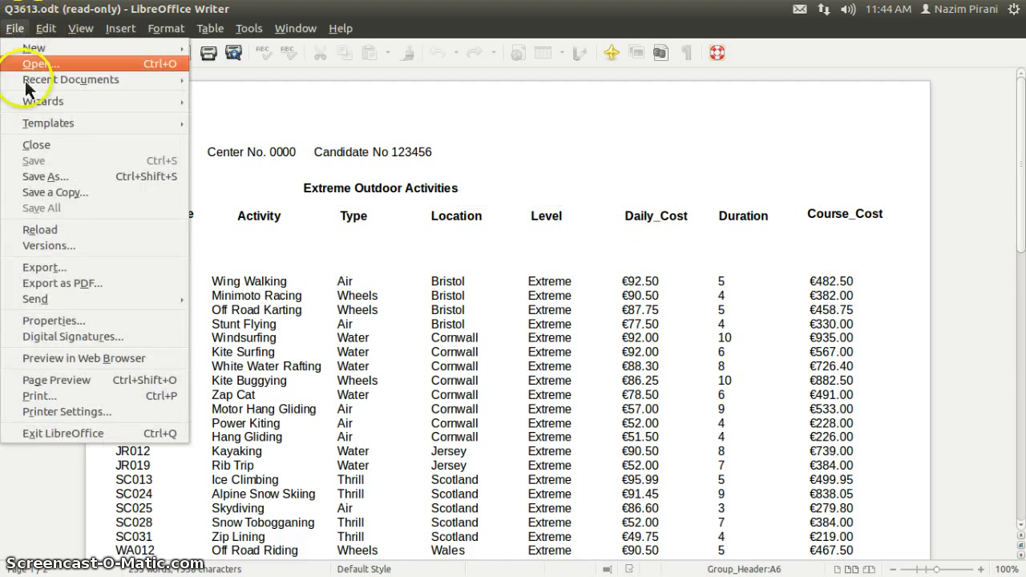
left_click(36, 144)
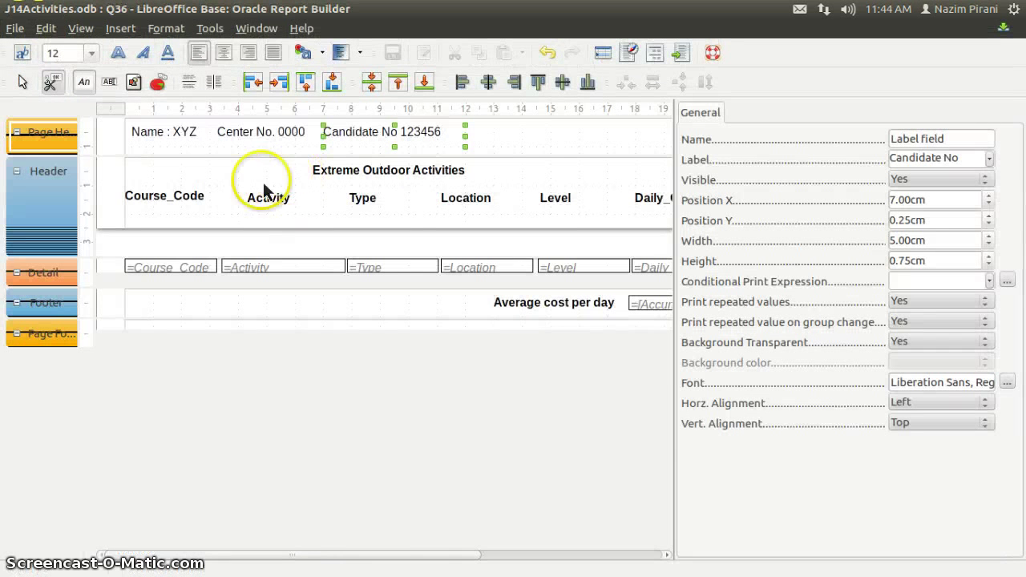
left_click(15, 29)
left_click(33, 124)
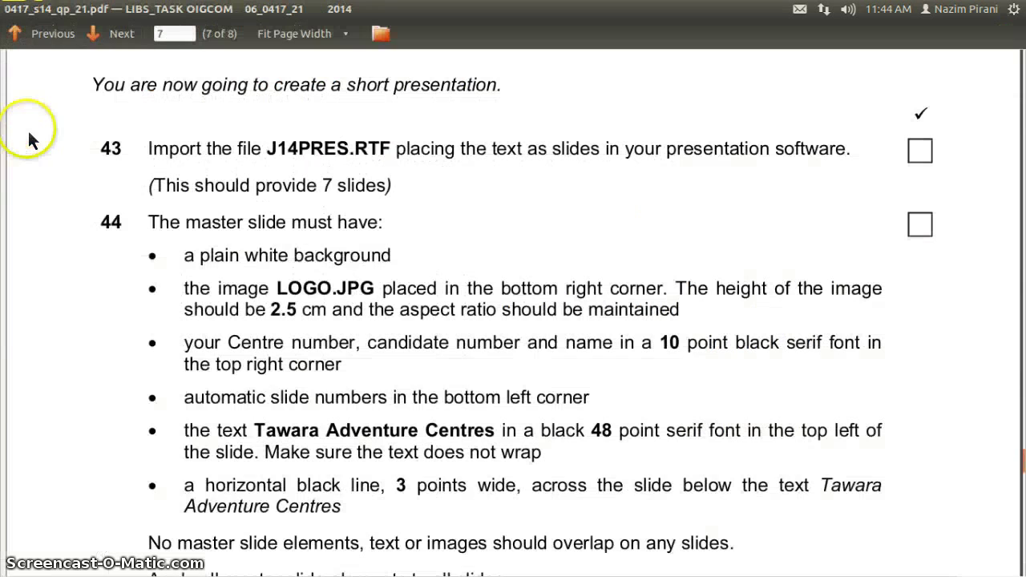
Switch back to LibreOffice Base and open report Q36 from the J14Activities database for editing.
mouse_move(16, 309)
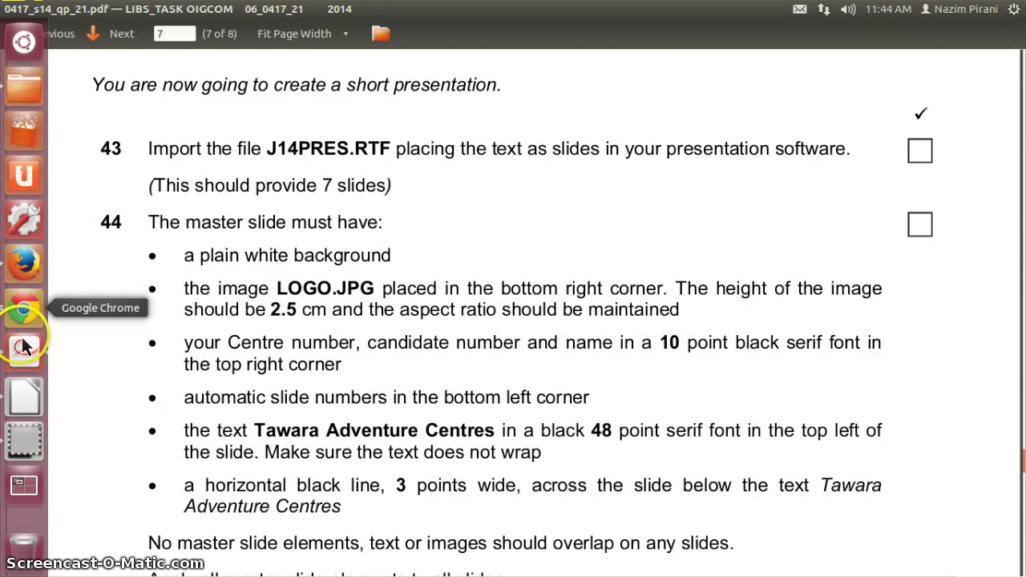
left_click(23, 398)
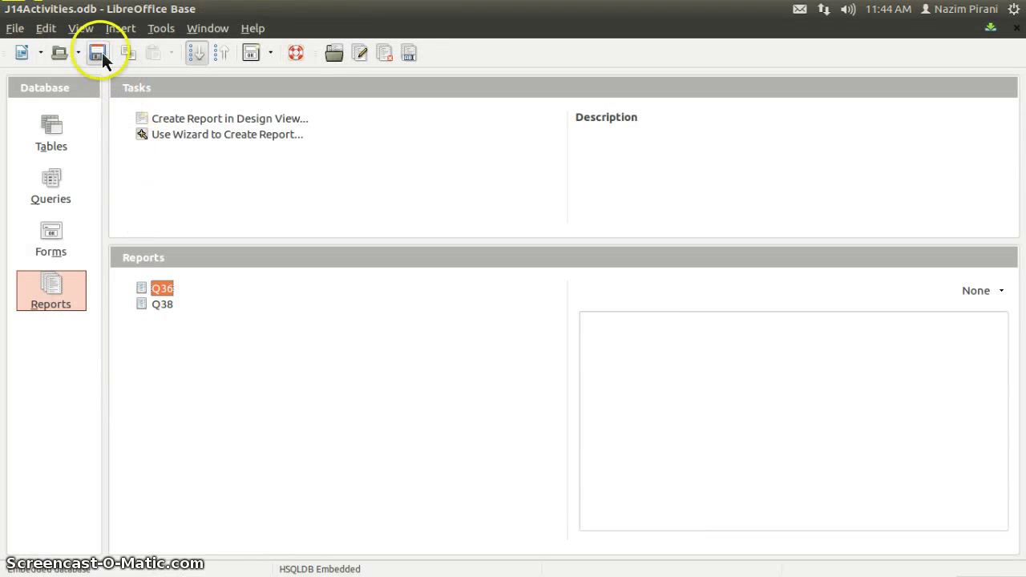
right_click(164, 290)
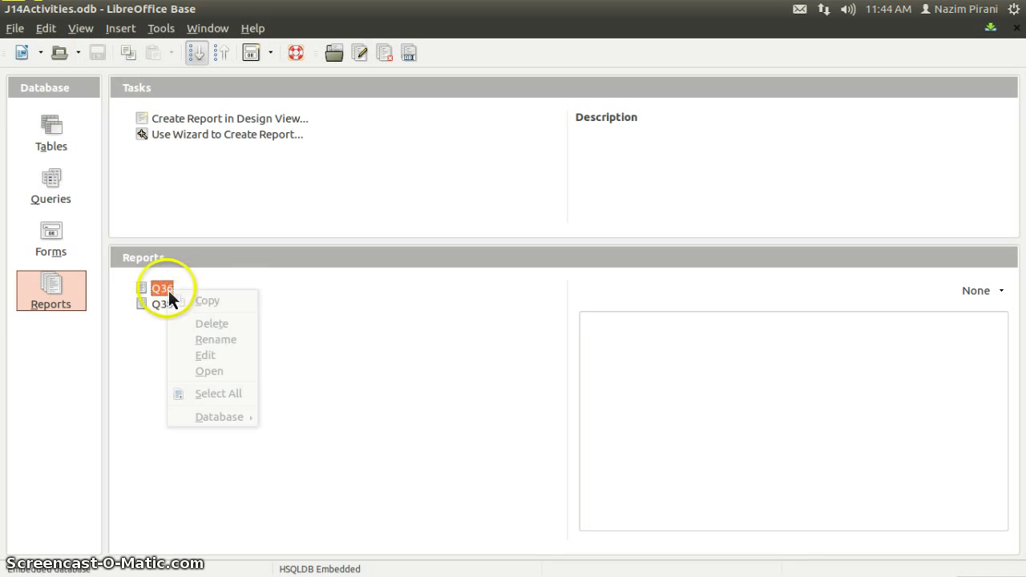
left_click(205, 354)
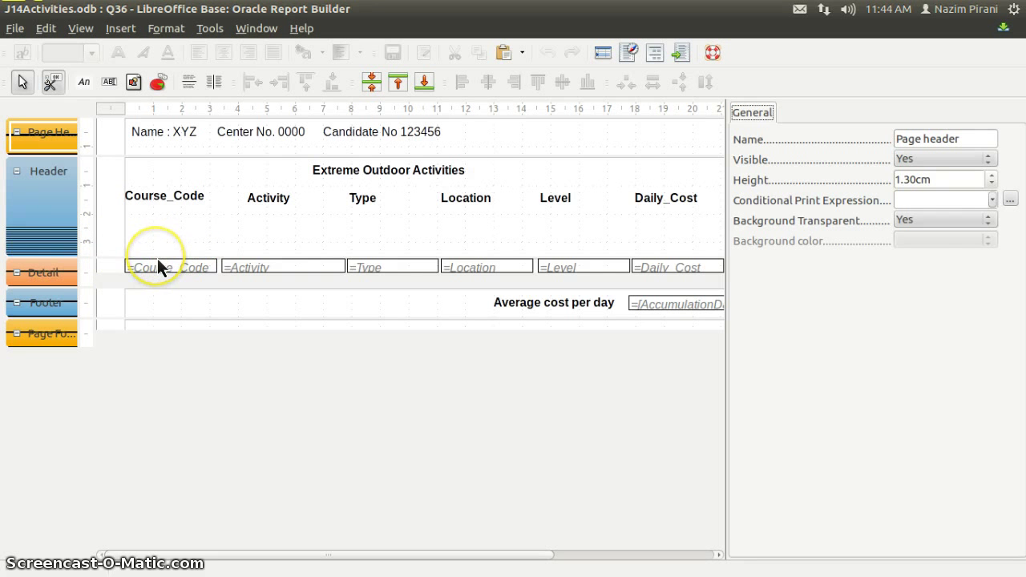
Shrink the Header section to end just below the column headings, then save and execute the report to check the spacing.
left_click_drag(158, 267, 164, 210)
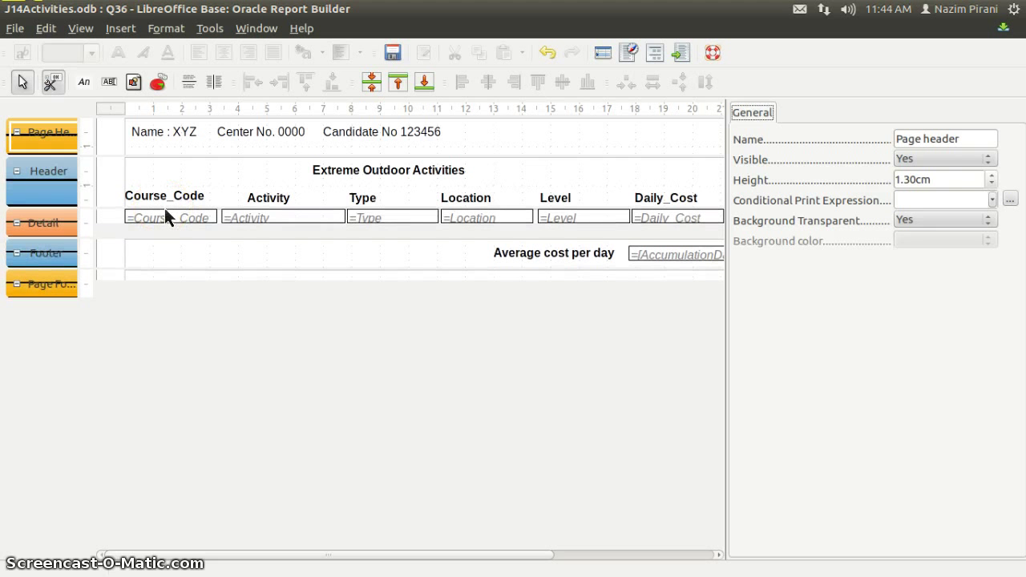
left_click(395, 54)
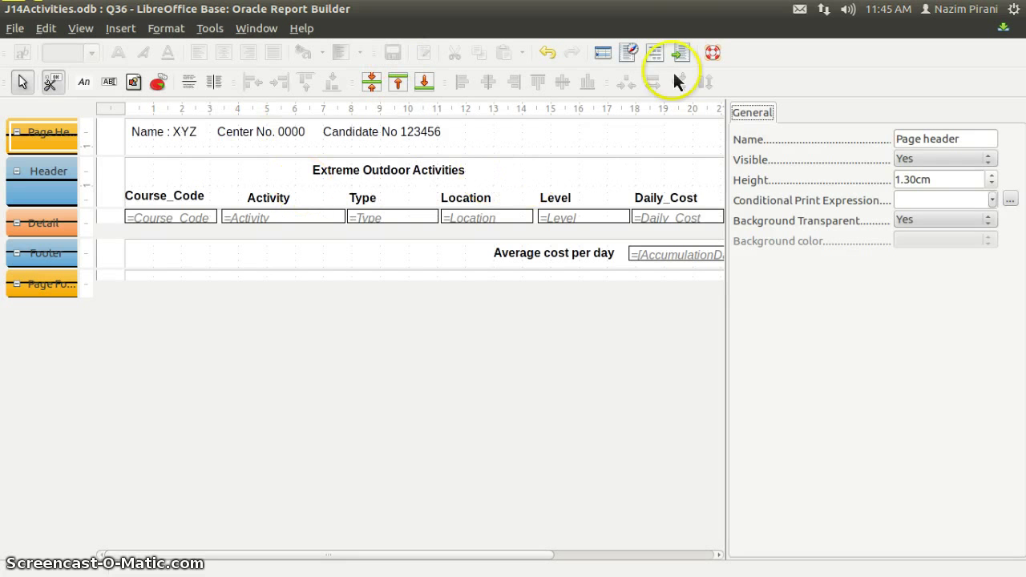
left_click(685, 55)
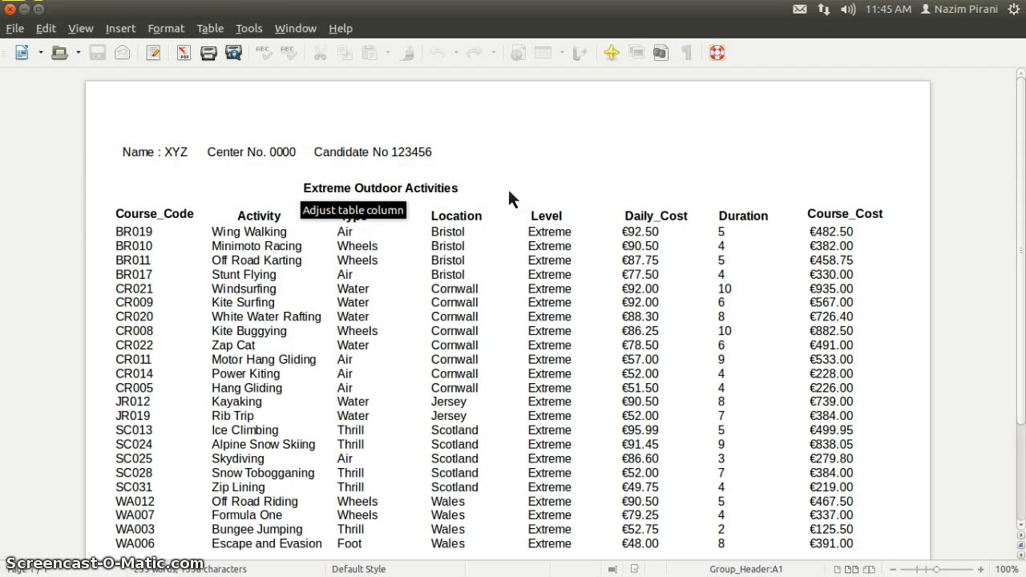
left_click(16, 29)
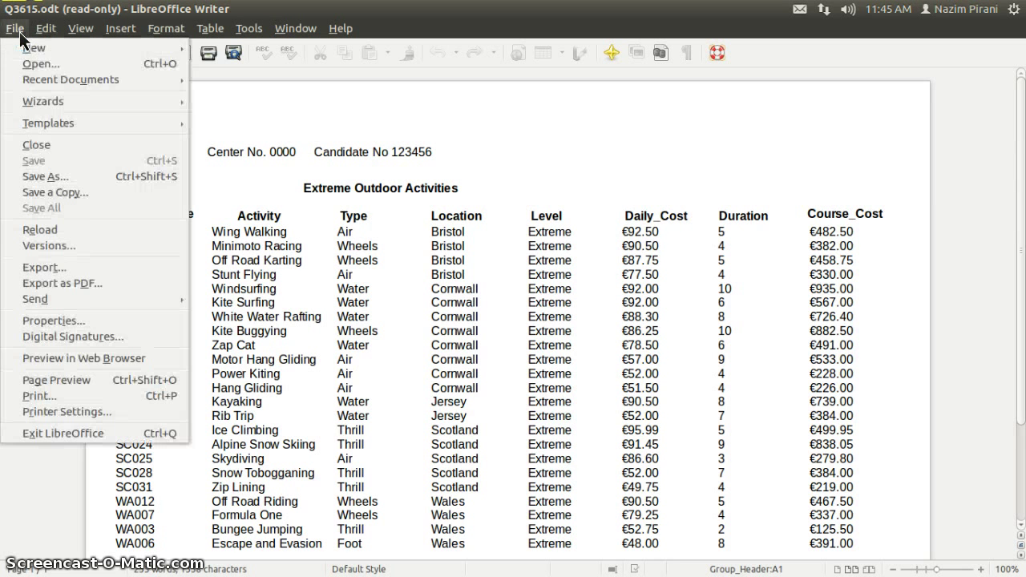
left_click(39, 148)
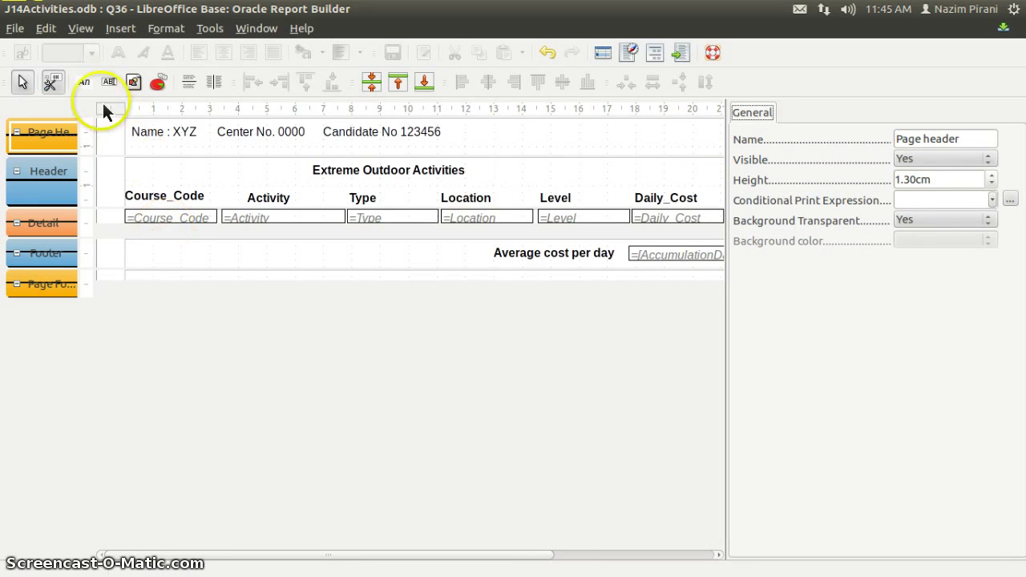
Add a bold "Total Records" label in the report footer at X 0.25 cm, Y 0.00 cm, narrowed to 2.75 cm wide.
left_click(84, 83)
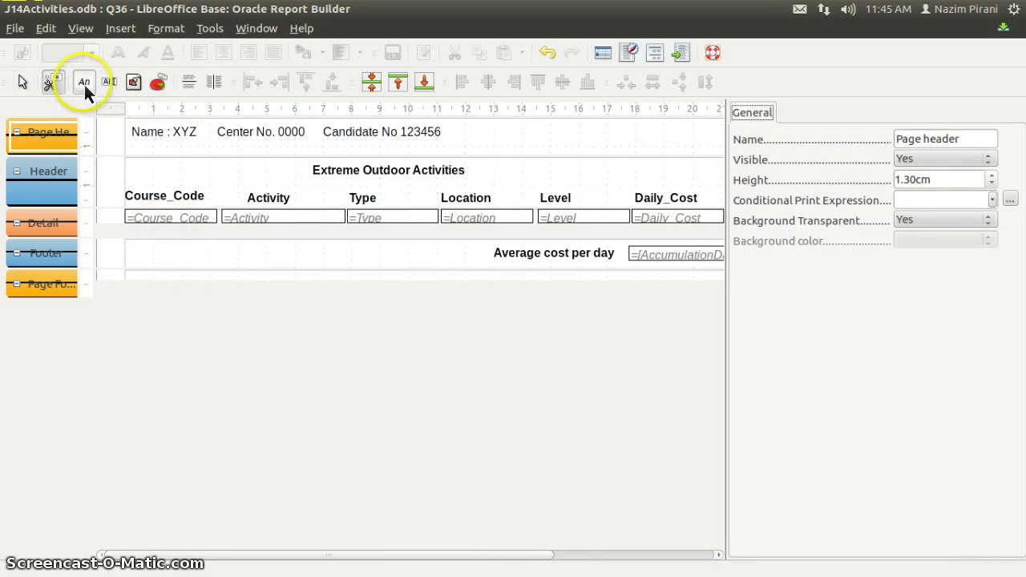
left_click(131, 243)
left_click_drag(202, 280, 234, 281)
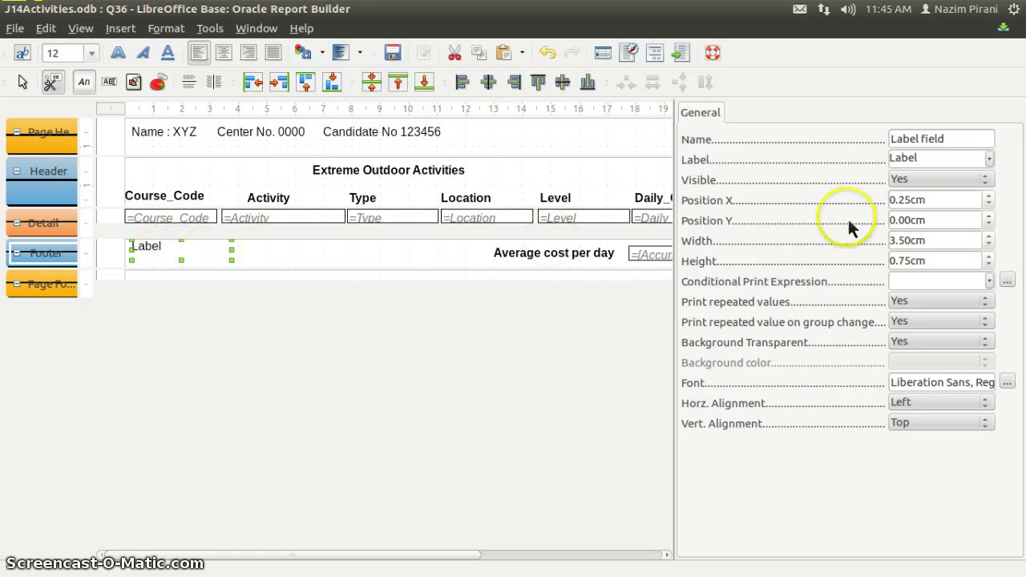
double_click(886, 158)
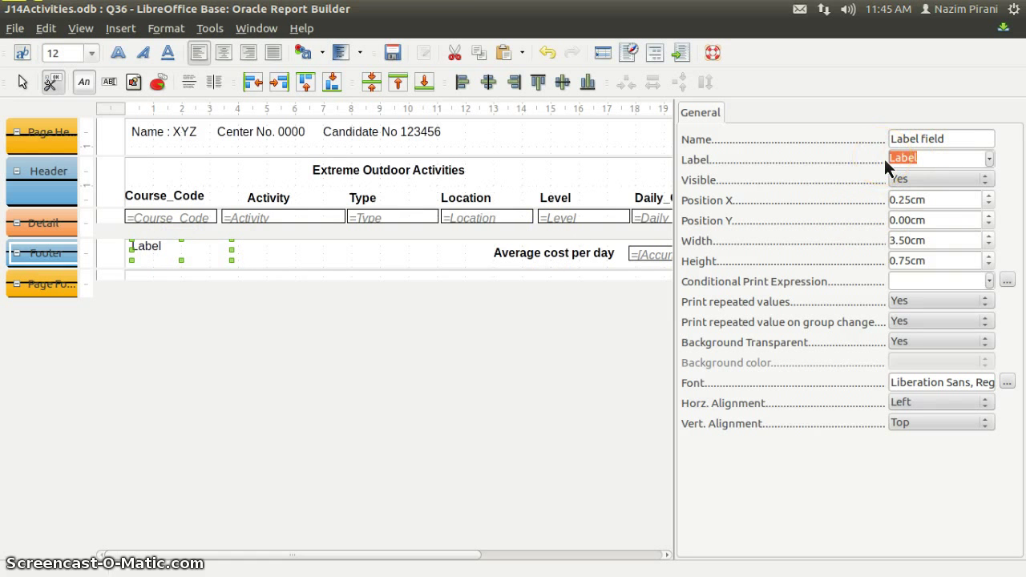
type("Total Records")
key("Tab")
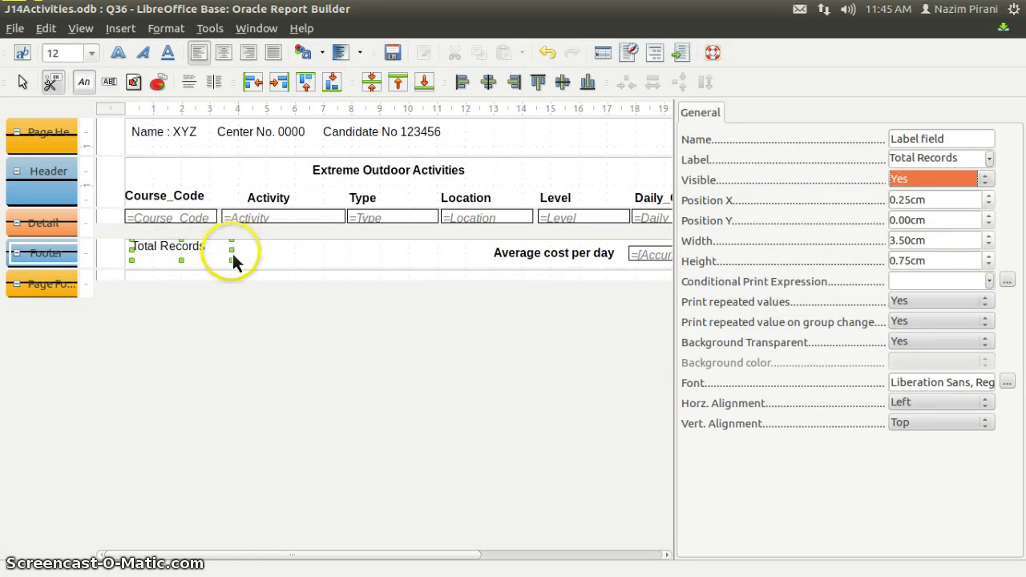
left_click_drag(234, 251, 211, 258)
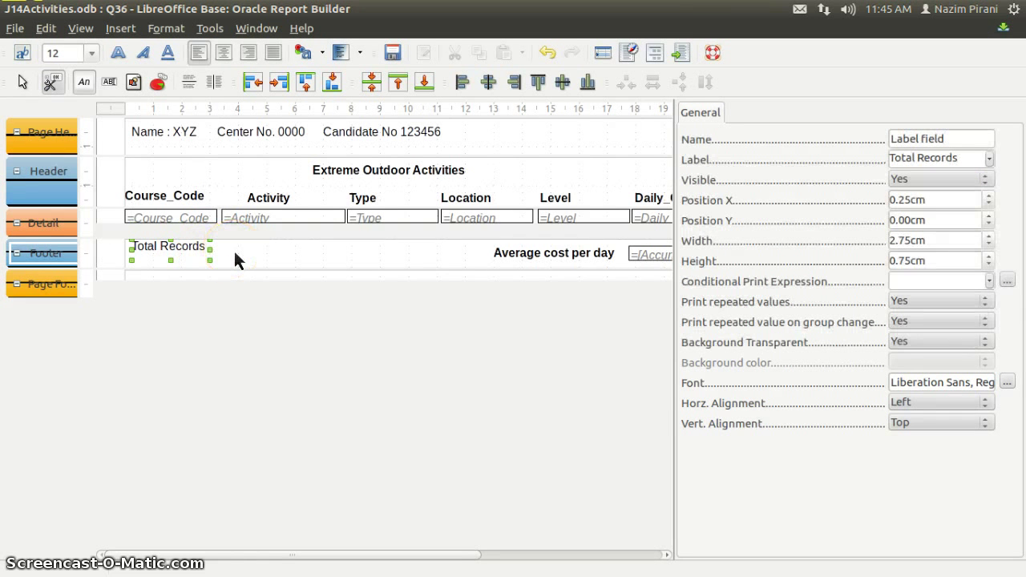
left_click(117, 52)
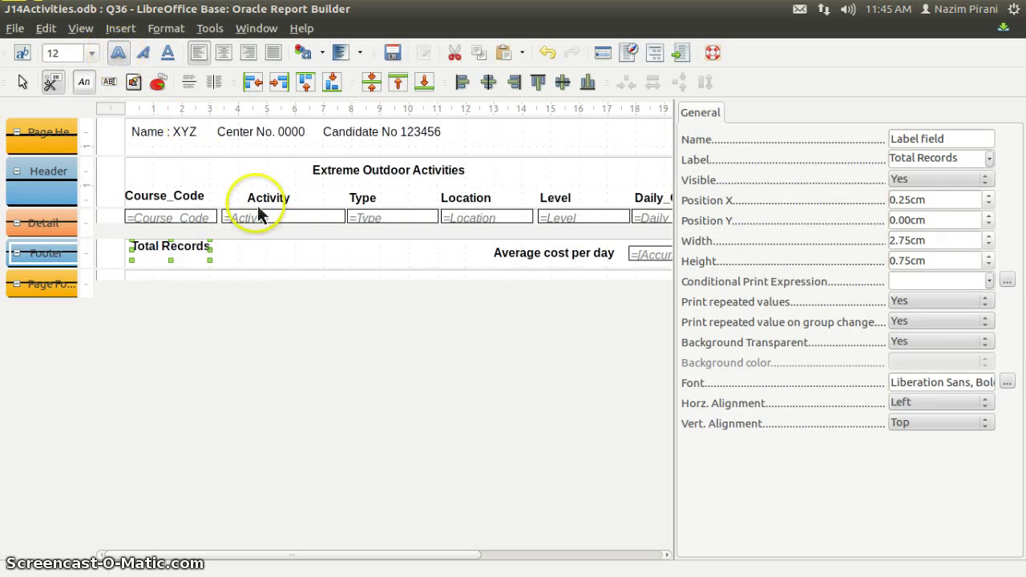
Add a text box beside the Total Records label, with data field type Counter and scope Report.
left_click(109, 82)
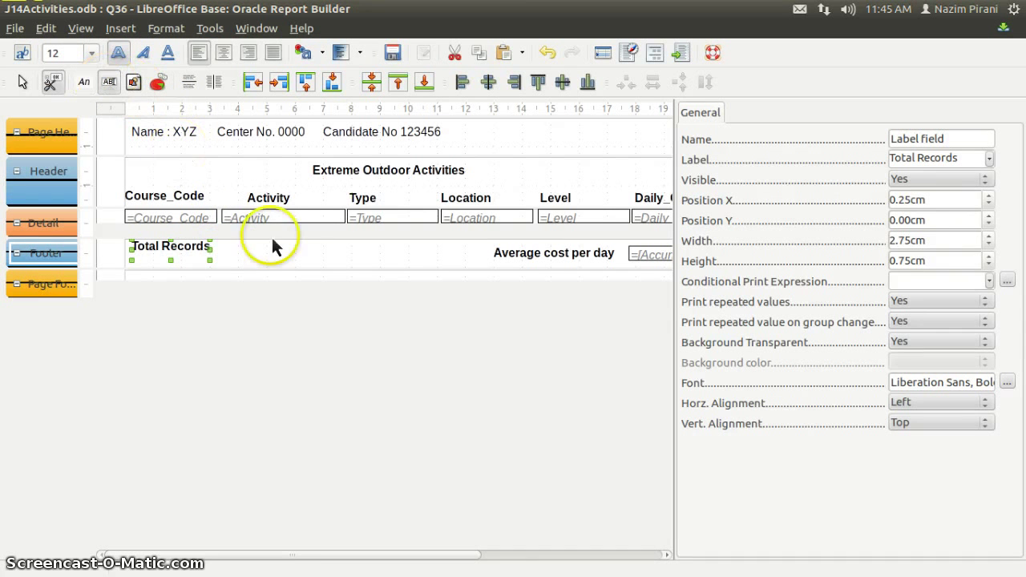
left_click_drag(225, 240, 273, 278)
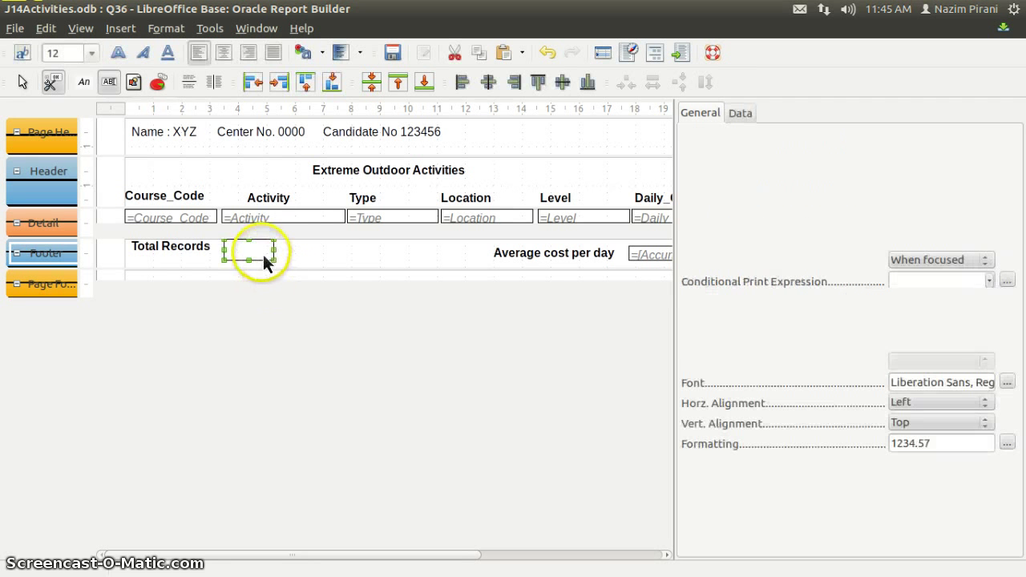
left_click(739, 114)
left_click(826, 138)
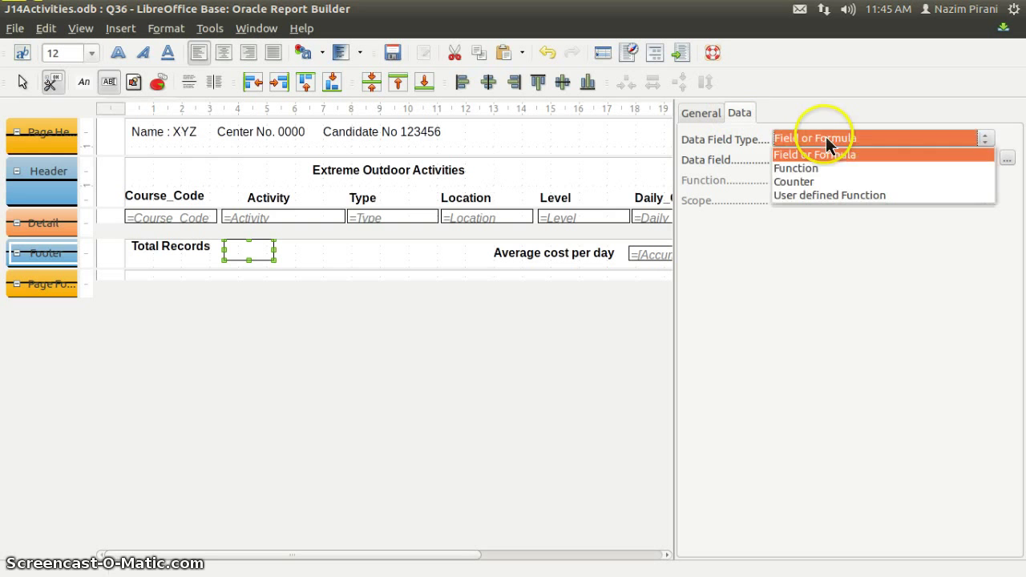
left_click(808, 181)
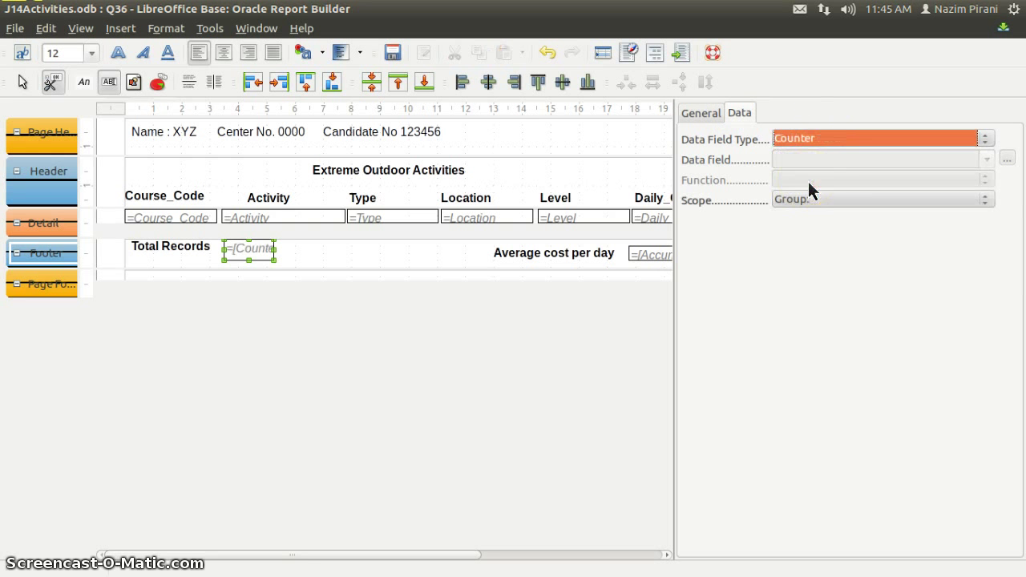
left_click(821, 202)
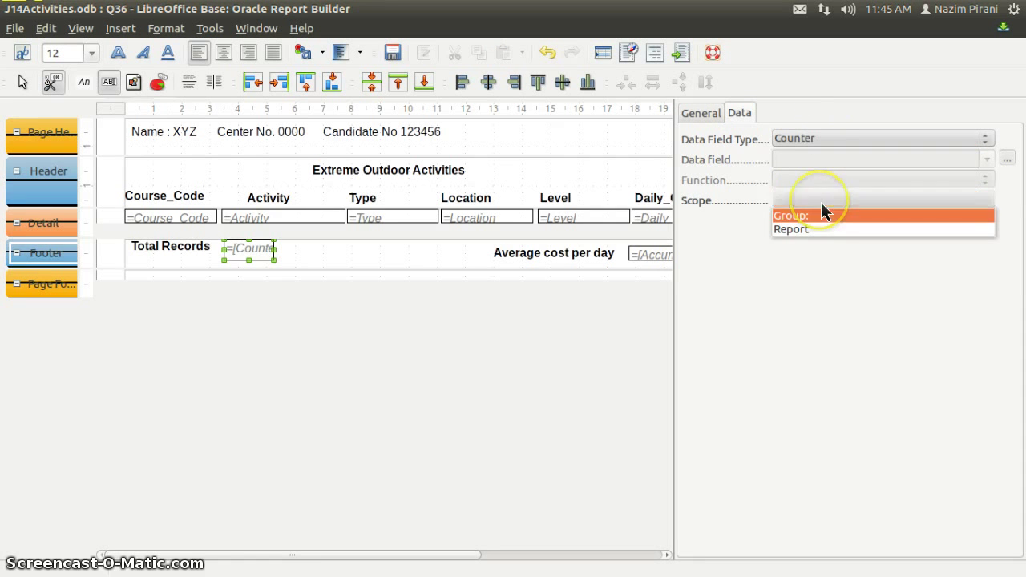
left_click(813, 230)
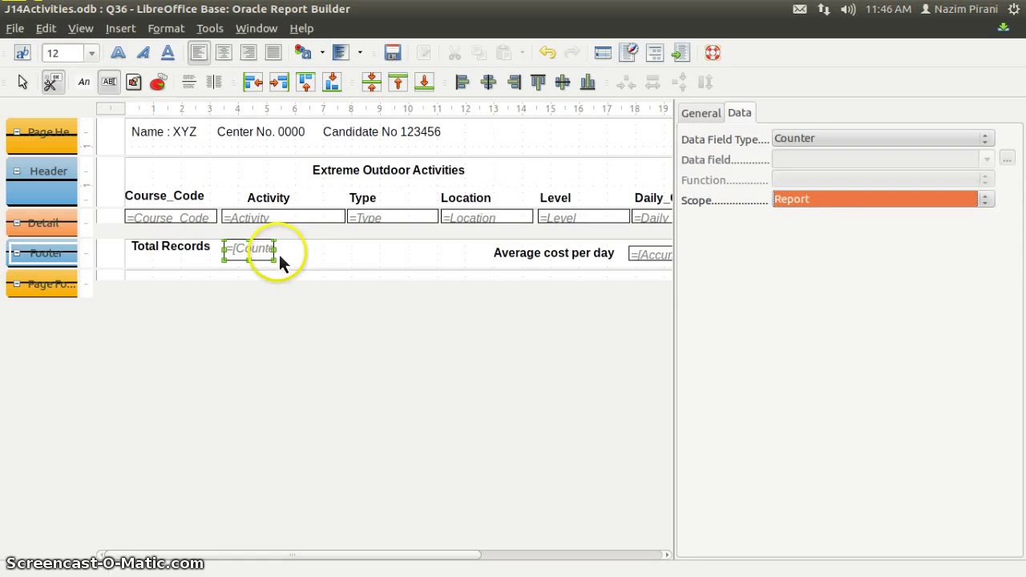
mouse_move(276, 252)
left_mouse_down()
mouse_move(327, 255)
mouse_move(275, 251)
left_mouse_up()
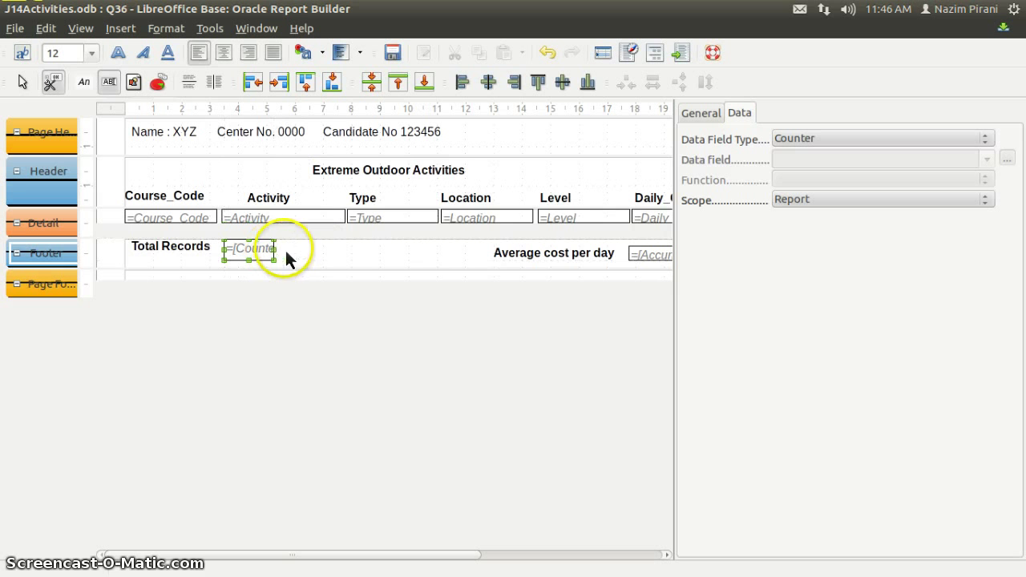
Save and execute the report, check the Total Records line at the end of the output, and close the output.
left_click(393, 52)
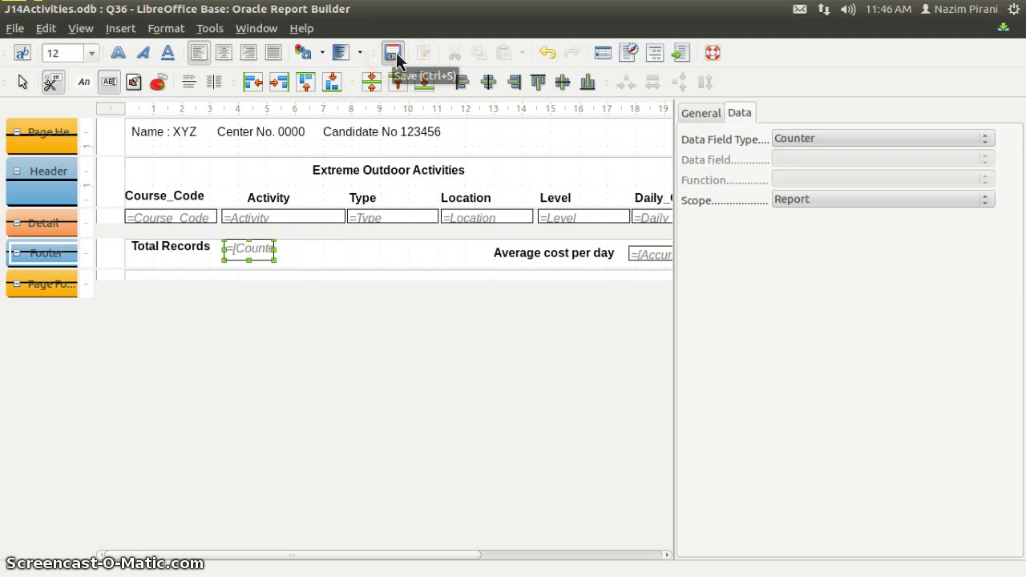
left_click(361, 242)
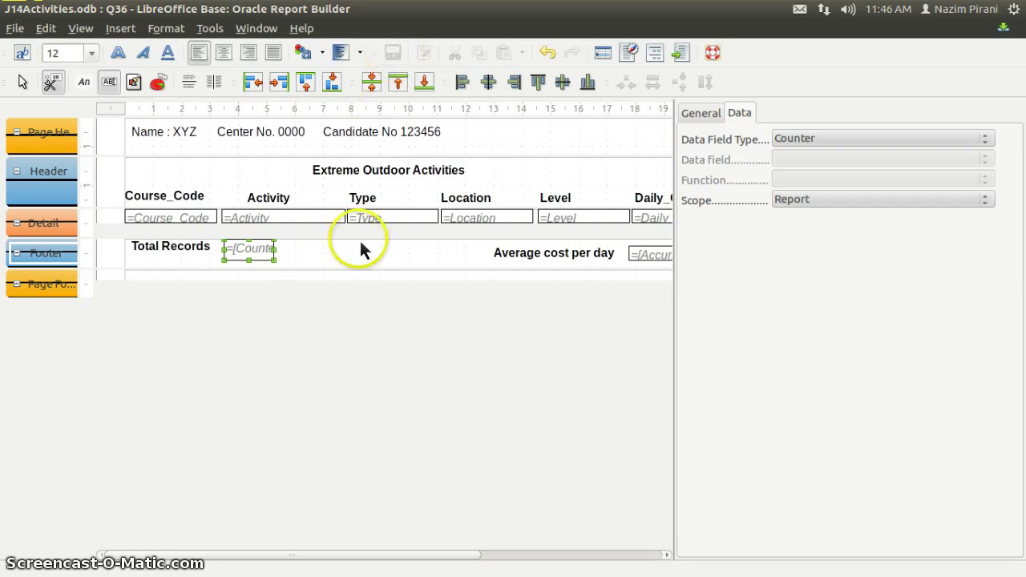
left_click(682, 56)
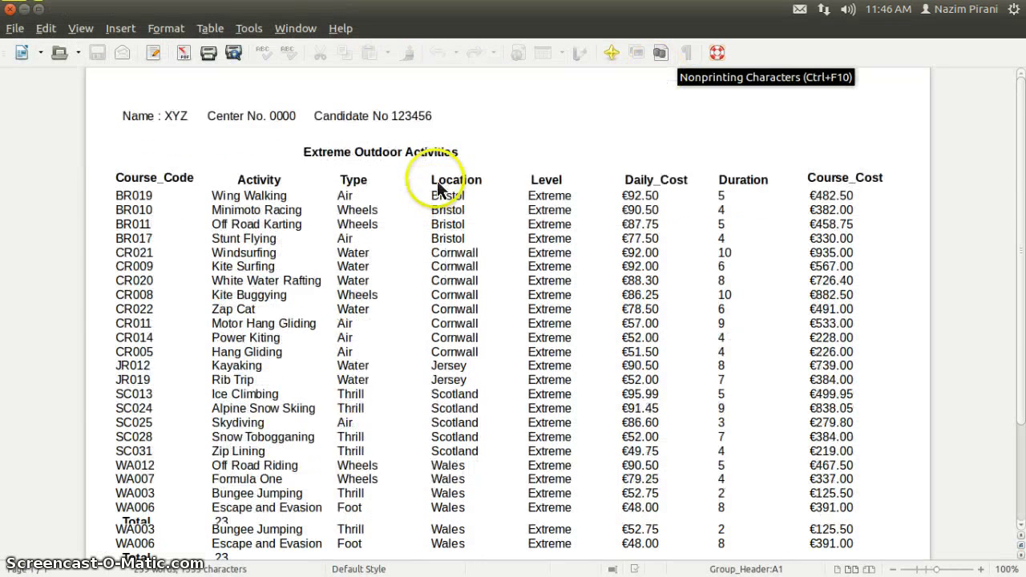
scroll(438, 189, "down", 2)
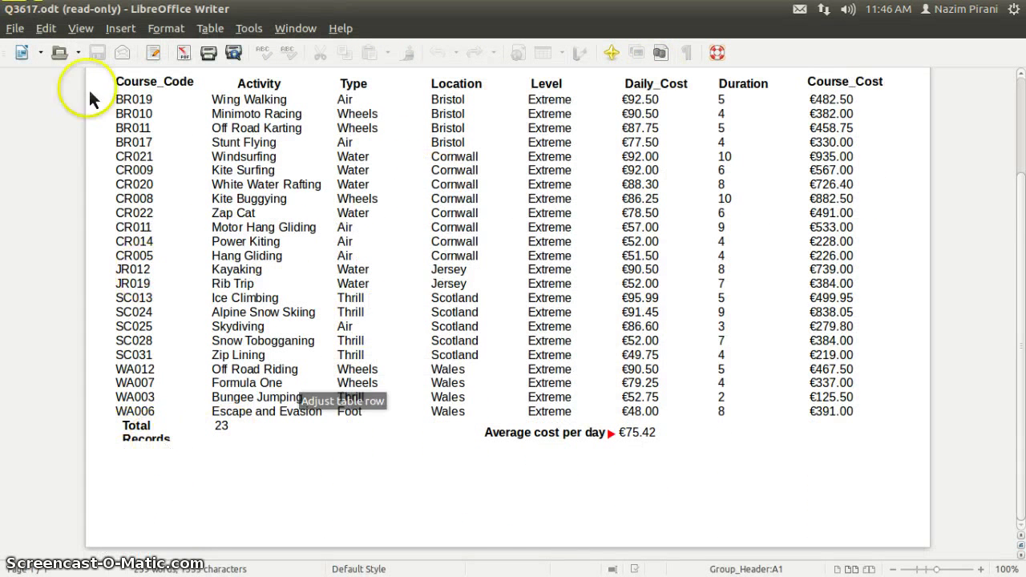
left_click(14, 28)
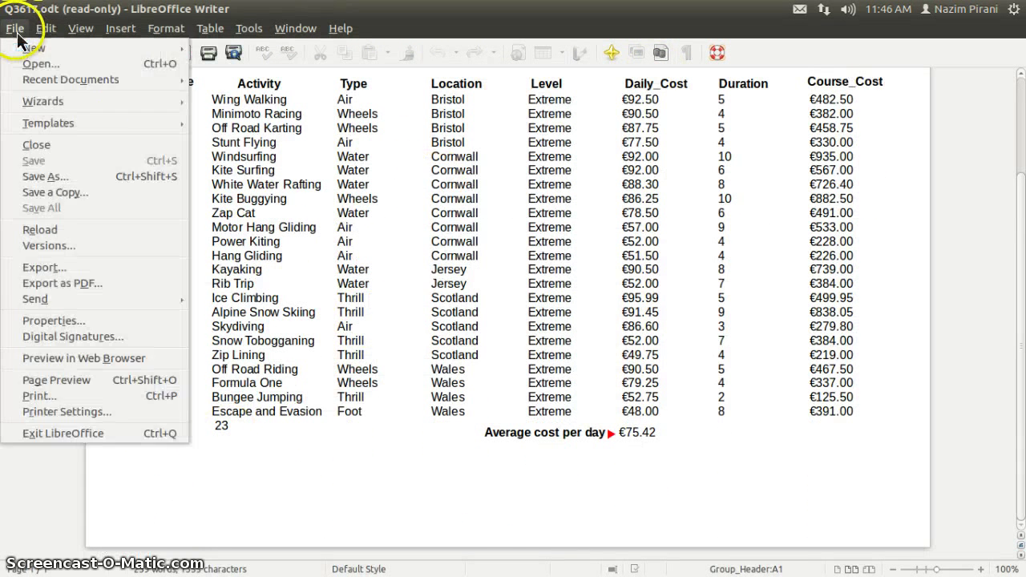
left_click(35, 147)
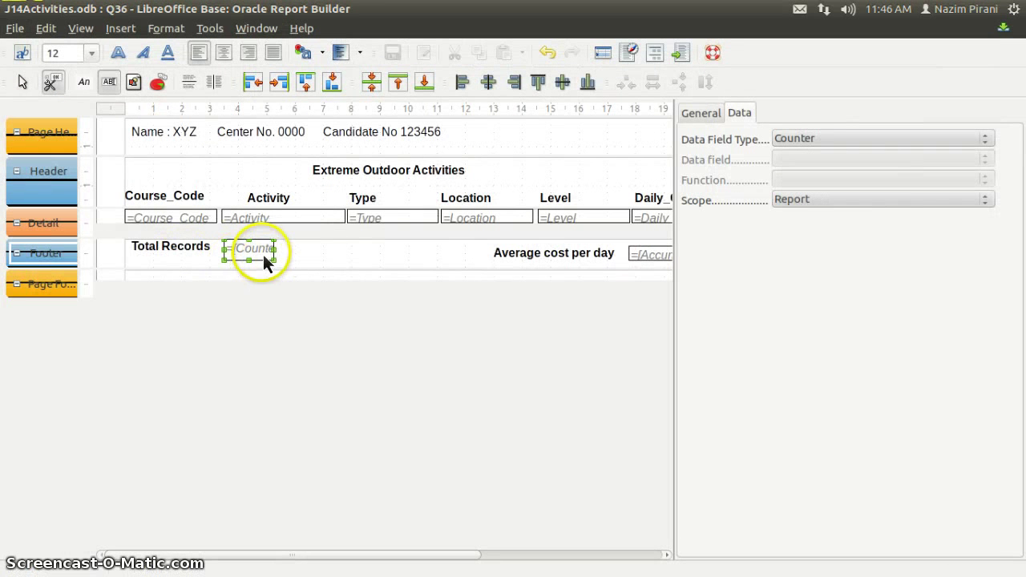
Shift the counter field to the right to make room for a wider Total Records label.
key("Right")
key("Right")
key("Right")
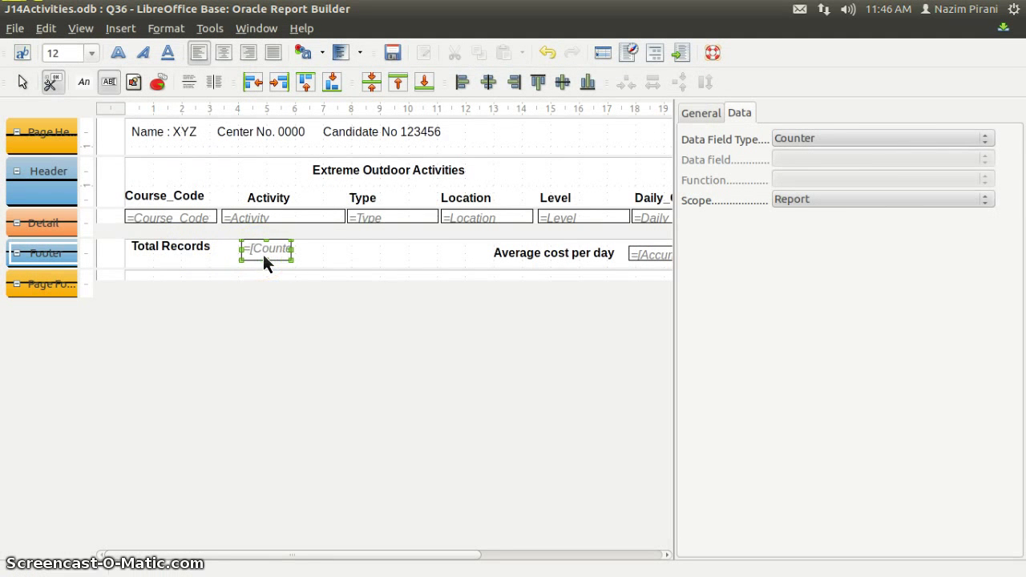
key("Right")
key("Right")
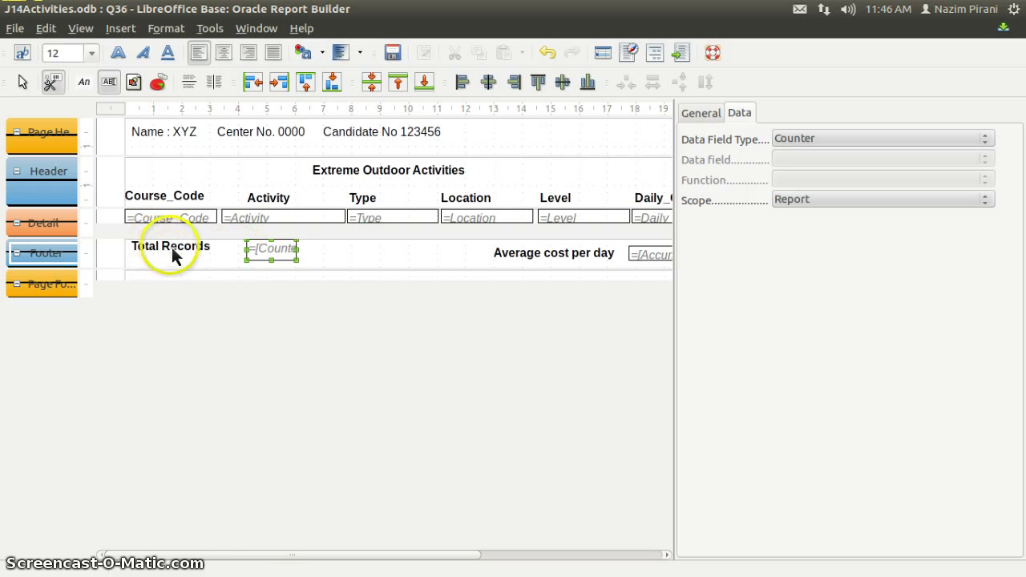
Widen the Total Records label to 3.75 cm and save the report.
left_click(227, 193)
left_click_drag(196, 255, 239, 253)
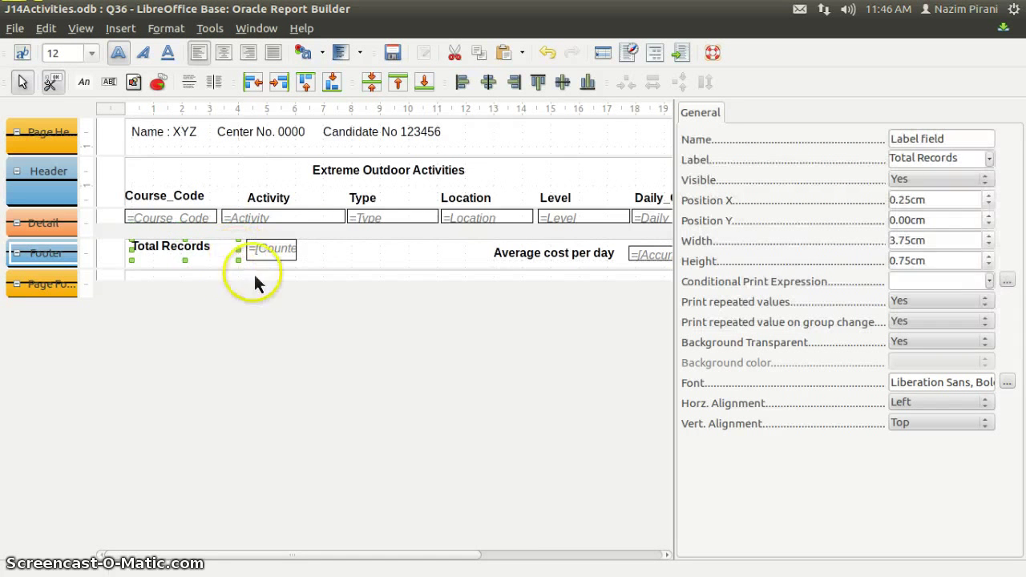
left_click(394, 54)
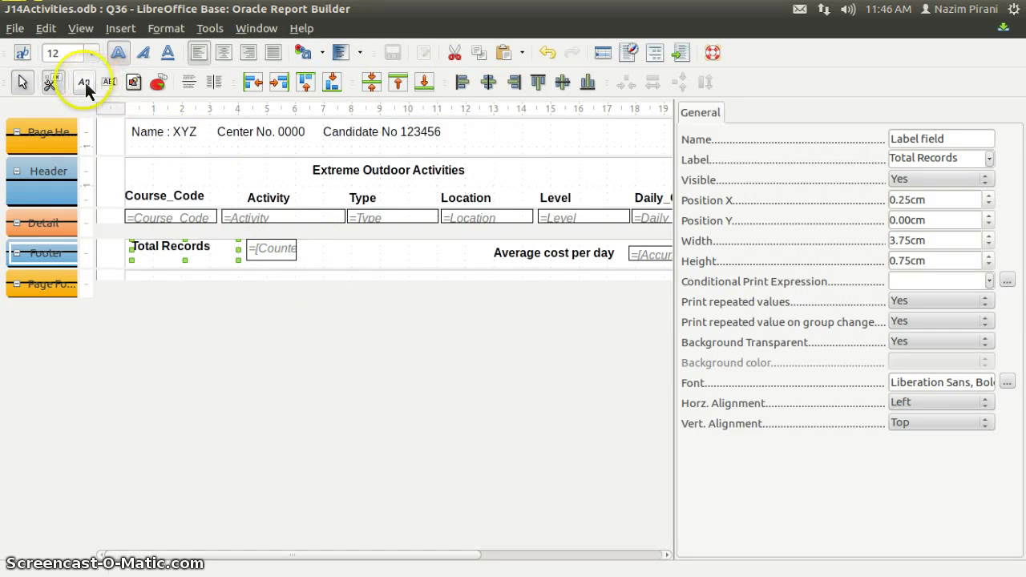
Add a label about 4 cm wide beside the counter field in the footer, with the text Total Cost.
left_click(226, 234)
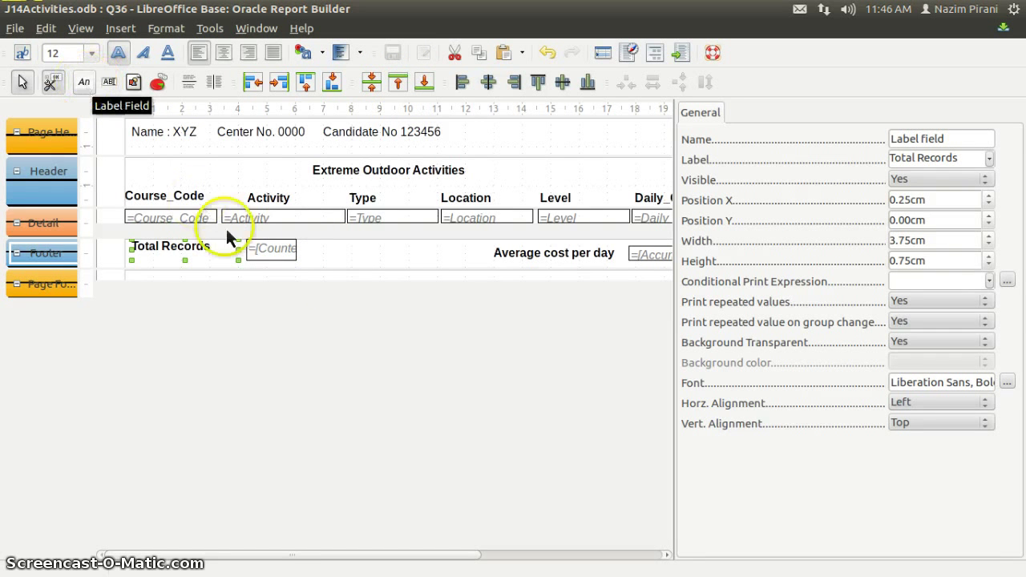
left_click(124, 83)
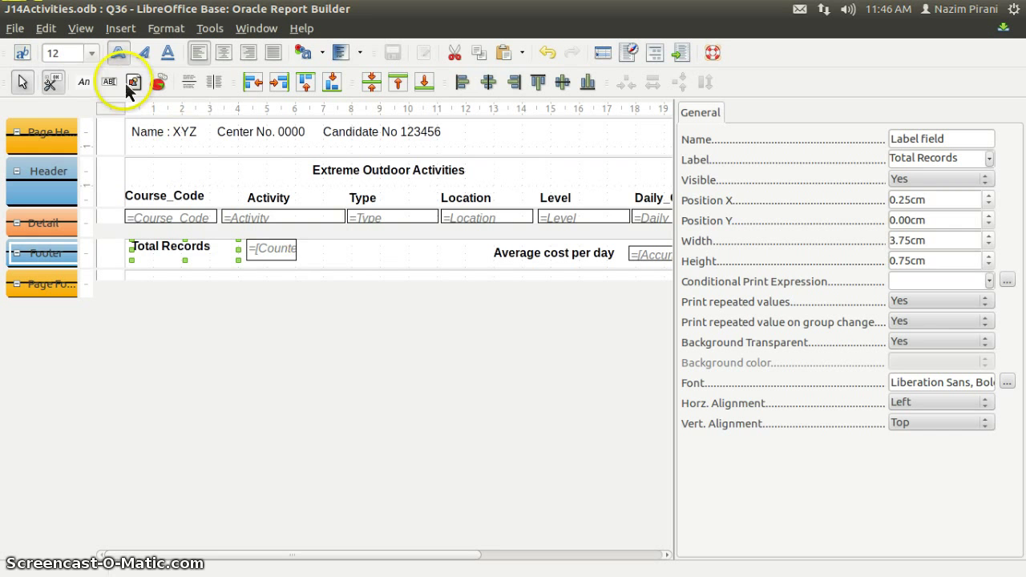
left_click(83, 82)
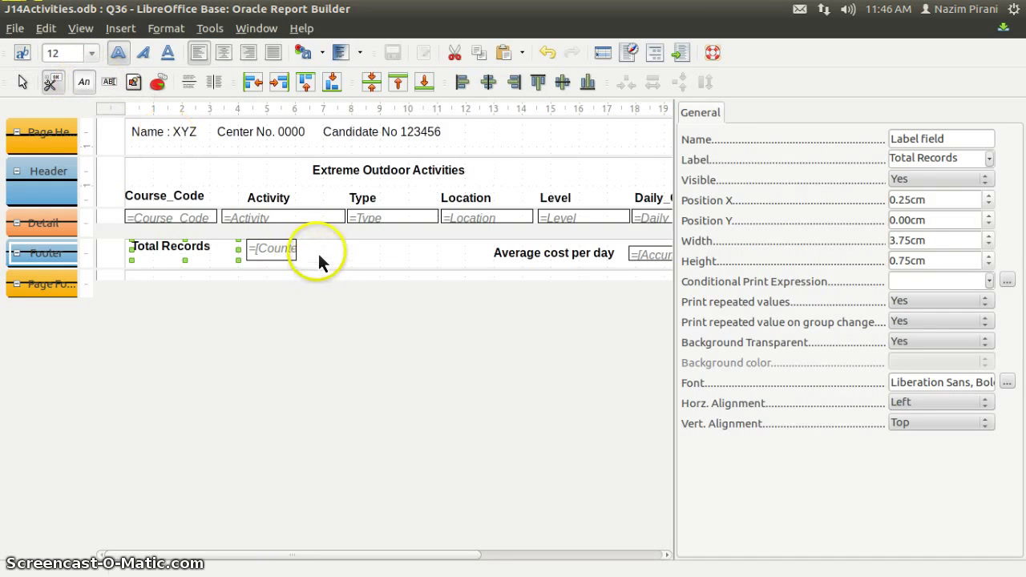
left_click_drag(310, 246, 420, 283)
left_click(362, 255)
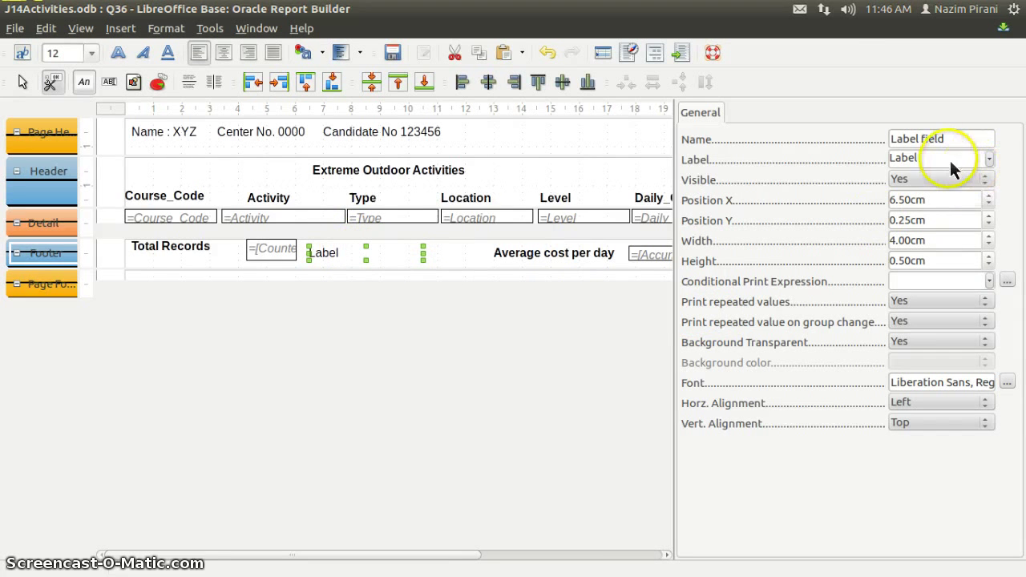
double_click(890, 158)
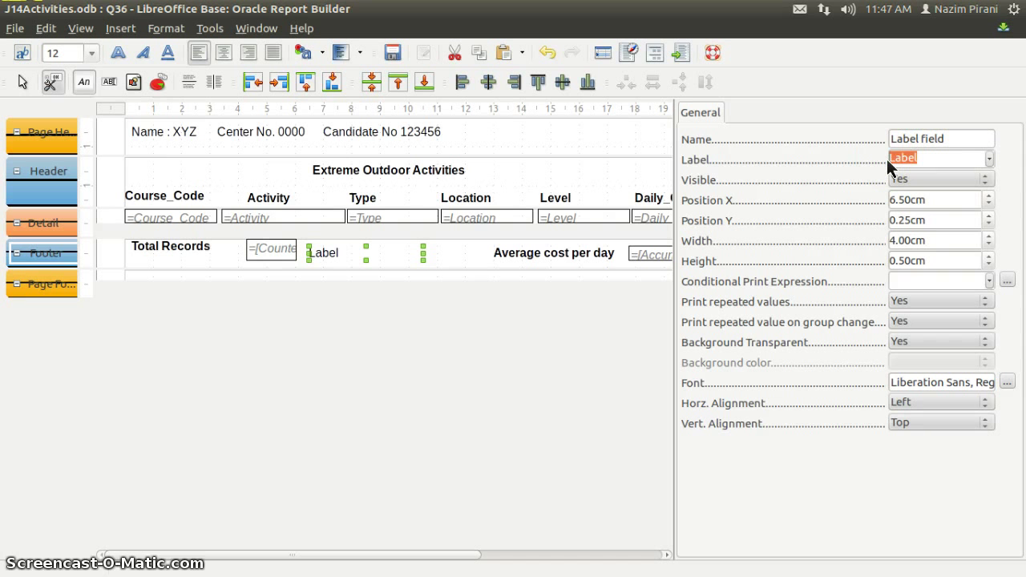
type("Total Cost")
key("Tab")
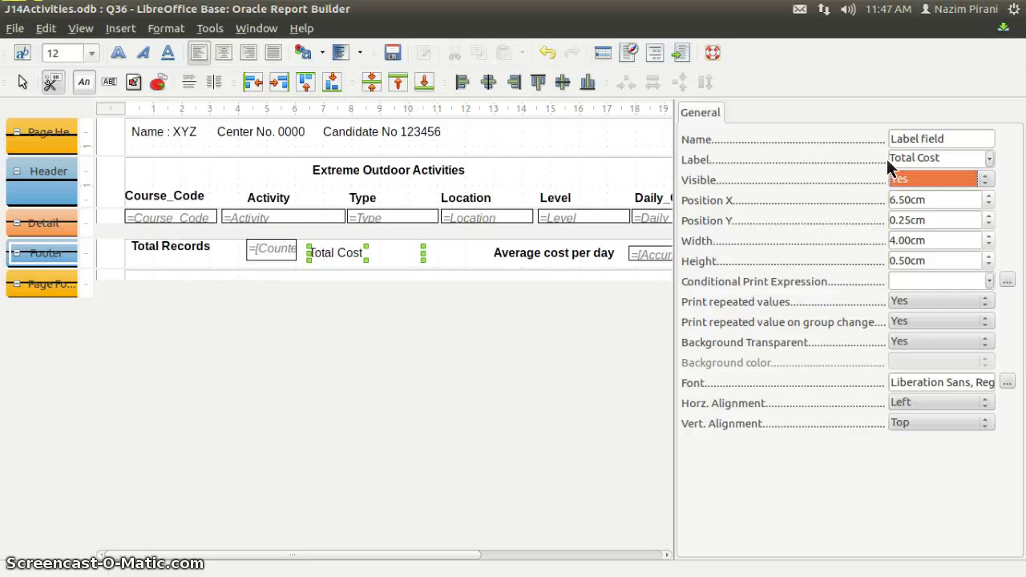
Narrow the Total Cost label to 2.75 cm and make its text bold.
left_click_drag(426, 257, 387, 259)
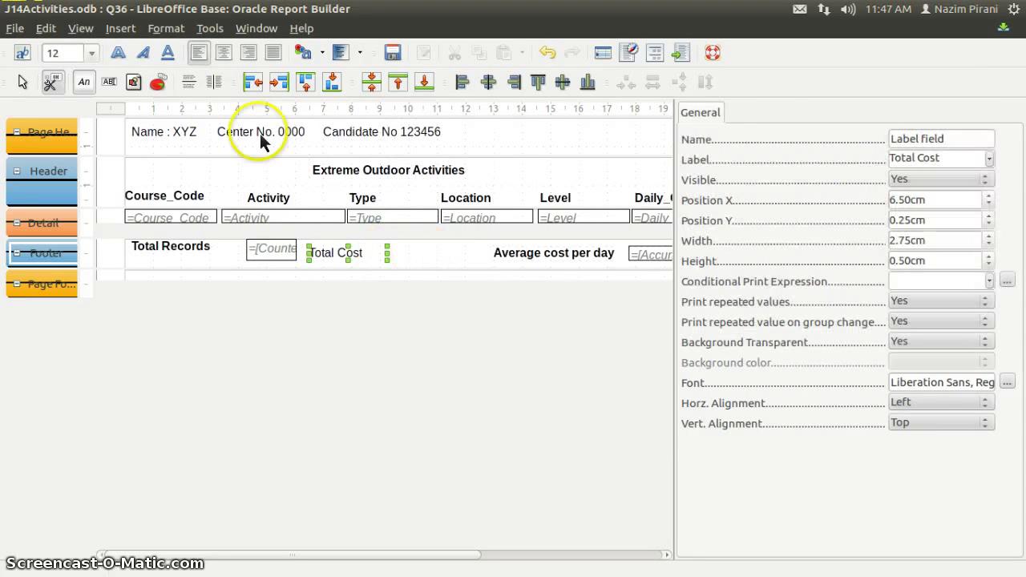
left_click(121, 57)
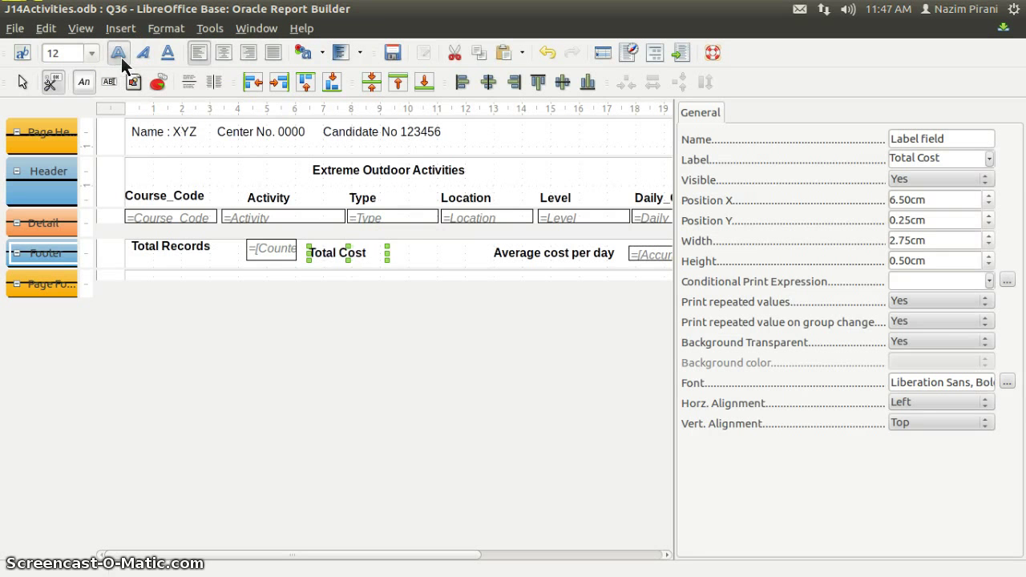
left_click(423, 276)
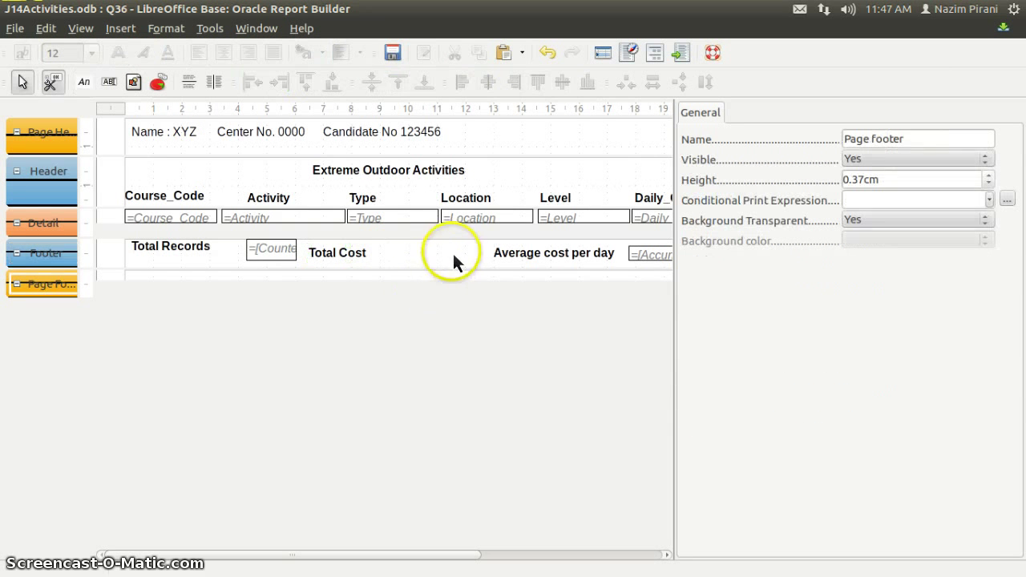
Hide the properties pane and shift the Total Cost label slightly right, keeping it between the counter field and the Average cost per day label.
right_click(457, 253)
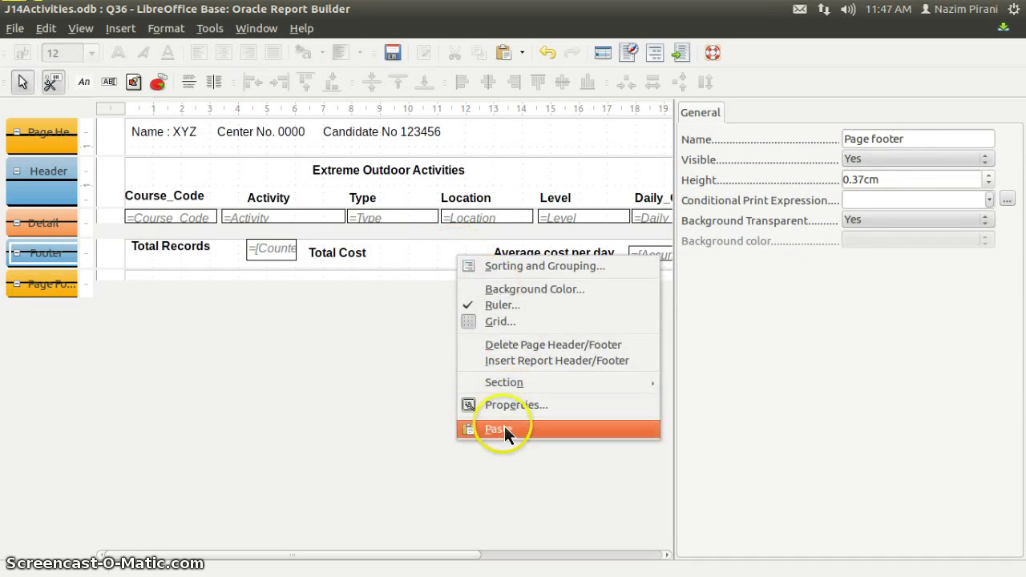
left_click(507, 406)
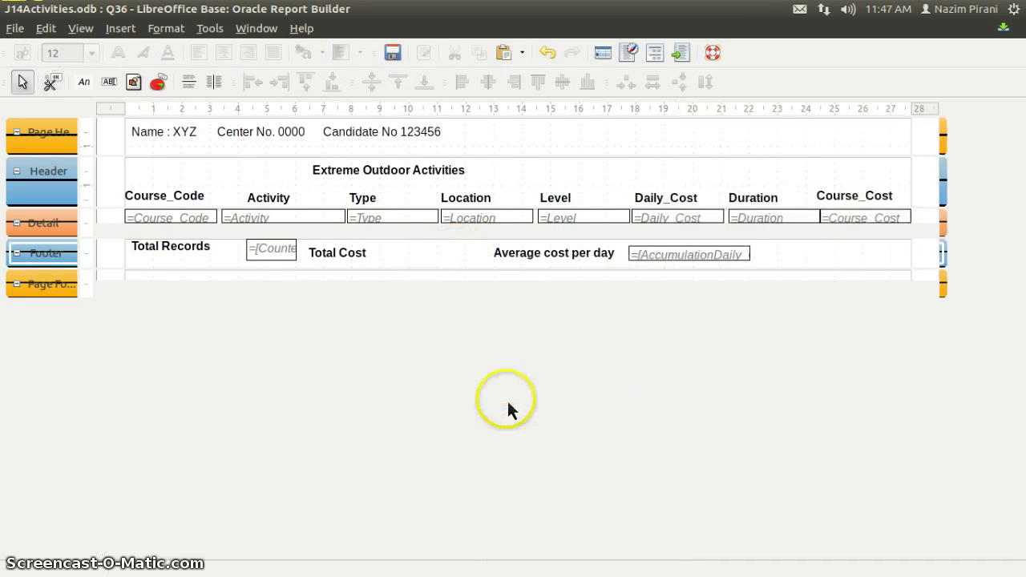
left_click(354, 259)
key("Right")
key("Right")
key("Right")
key("Right")
key("Right")
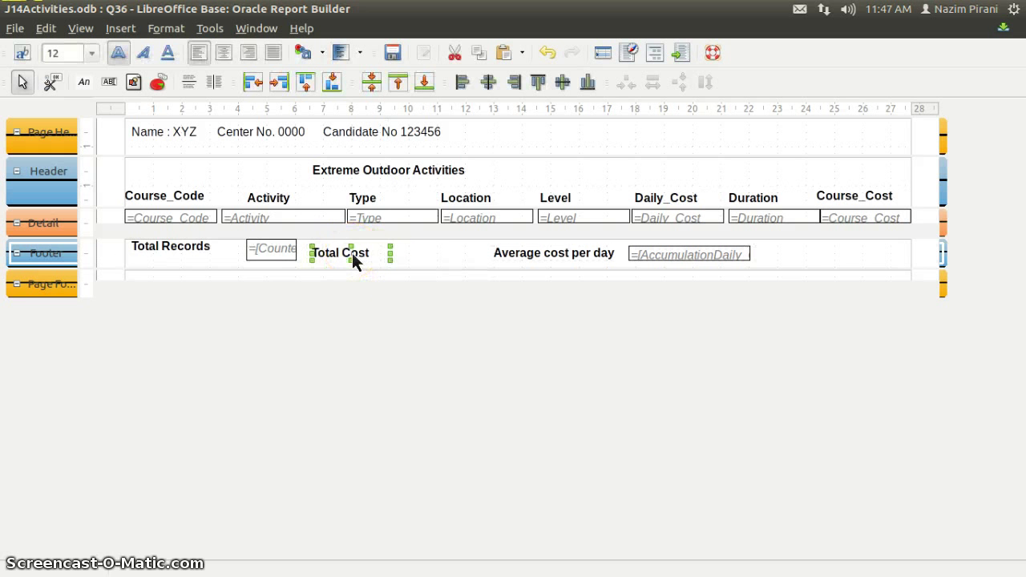
key("Right")
key("Right")
key("Right")
key("Right")
key("Right")
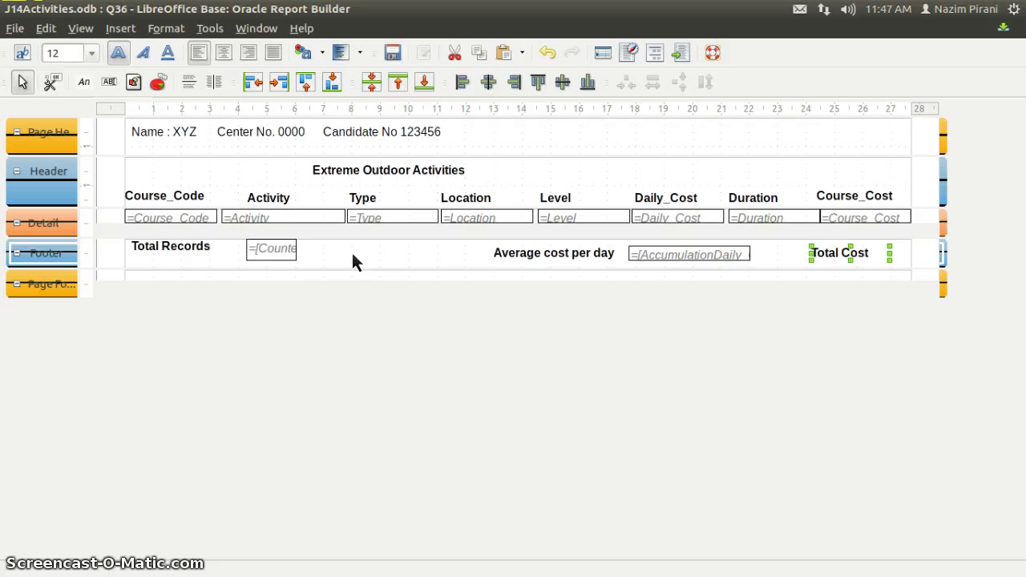
key("Left")
key("Left")
key("Left")
key("Left")
key("Left")
key("Left")
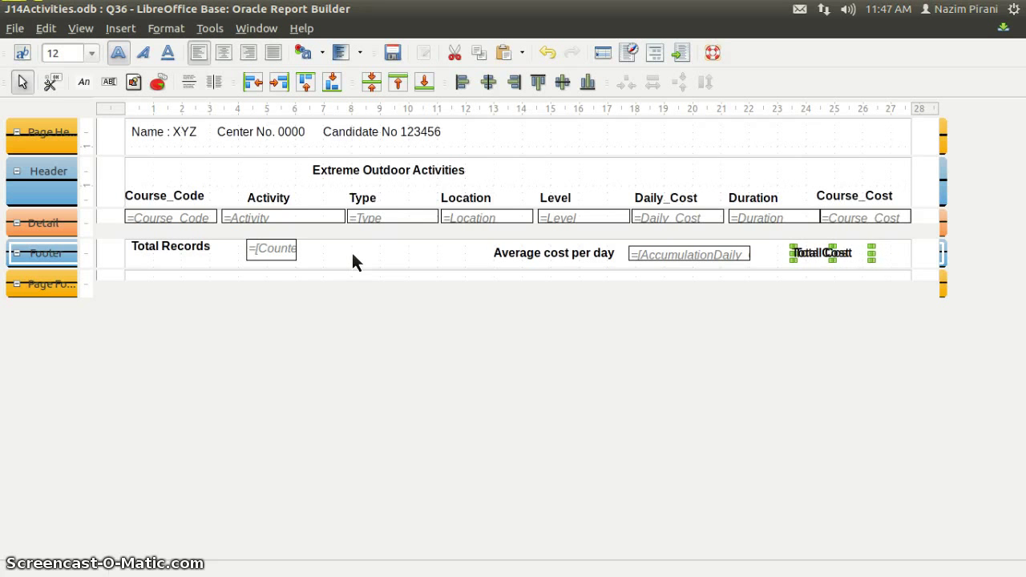
key("Left")
key("Left")
key("Left")
key("Left")
key("Left")
key("Left")
key("Left")
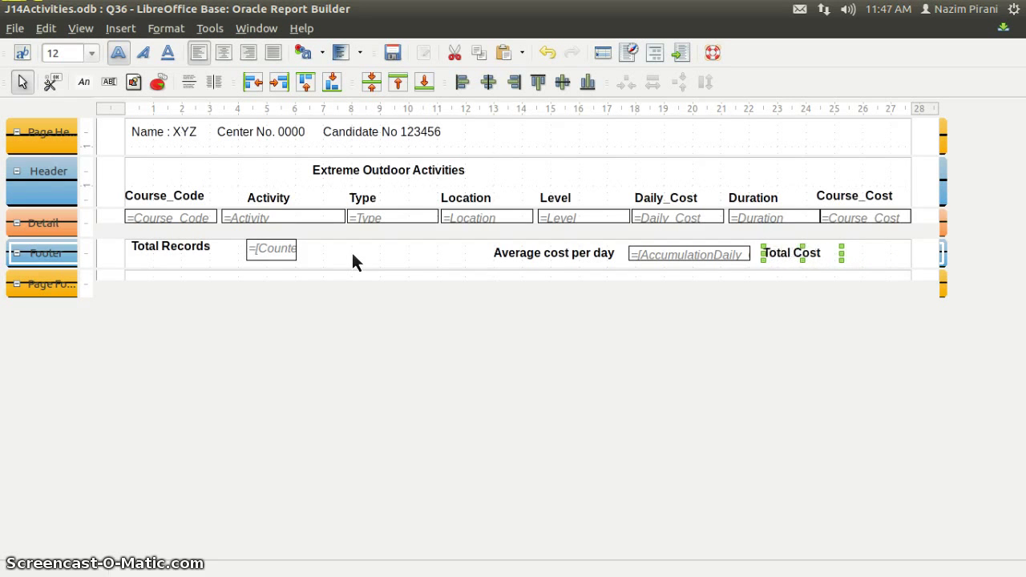
key("Left")
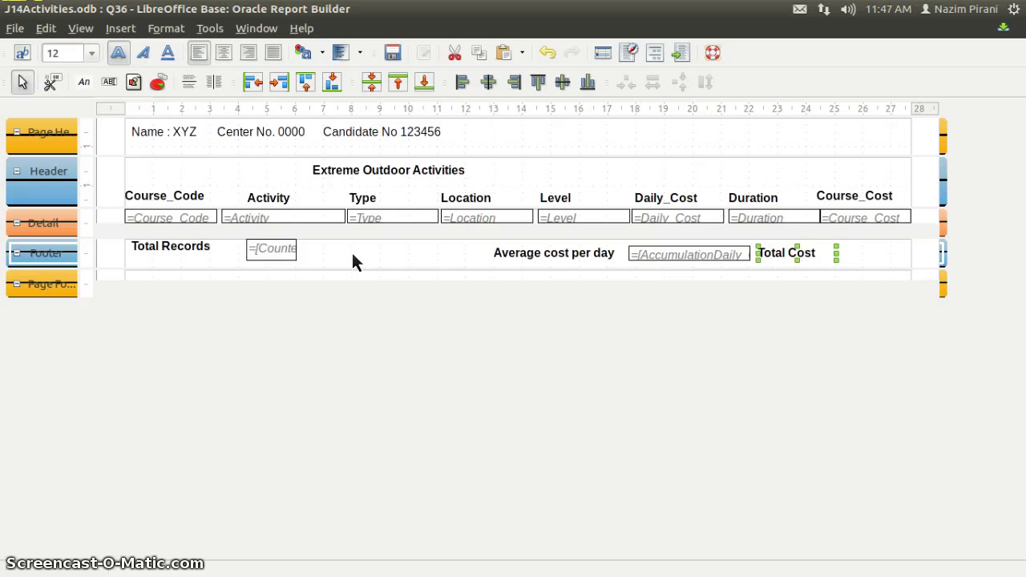
key("Left")
key("Left")
key("Left")
key("Left")
key("Left")
key("Left")
key("Left")
key("Left")
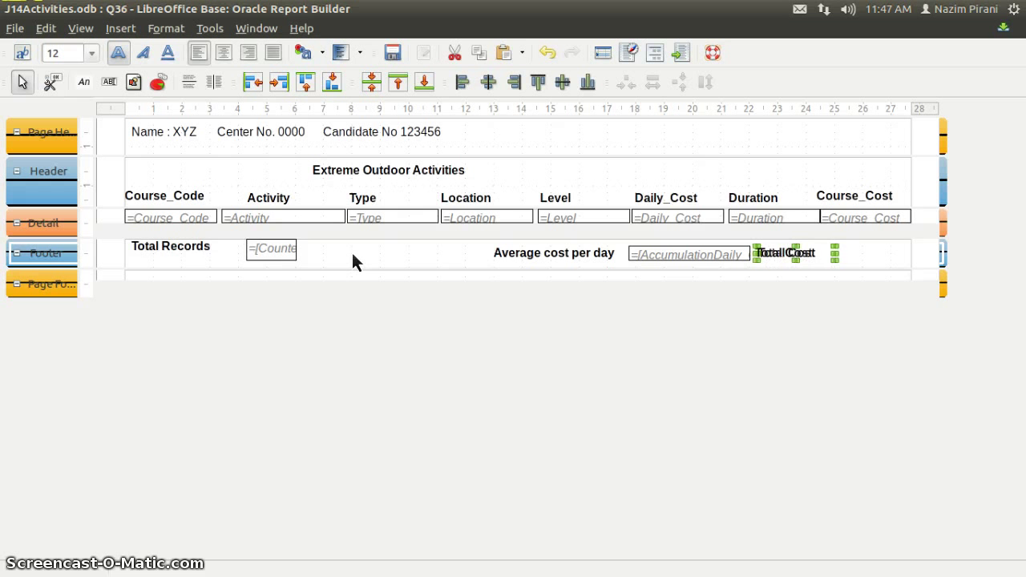
key("Left")
key("Left")
key("Left")
key("Left")
key("Left")
key("Left")
key("Left")
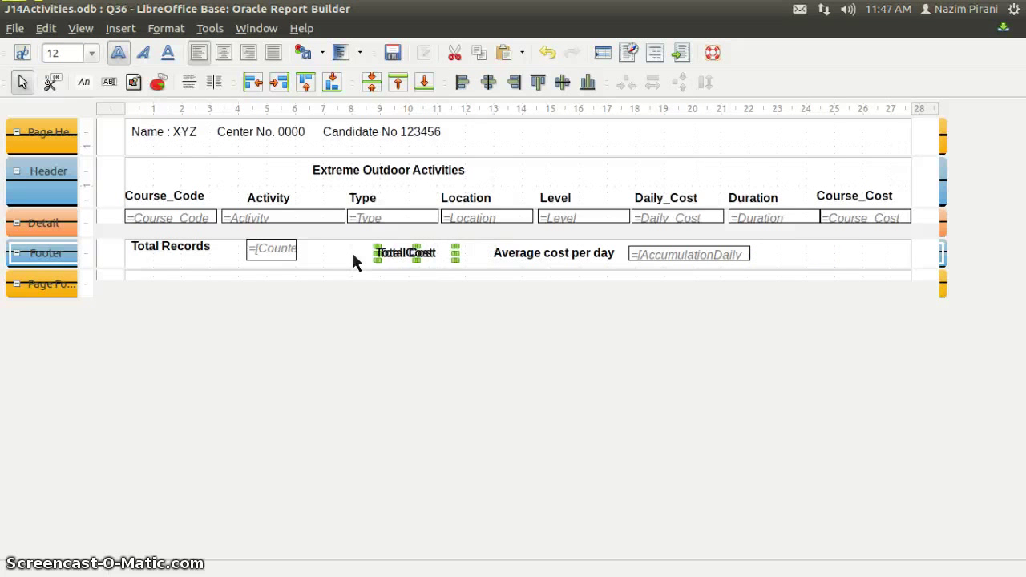
key("Left")
key("Left")
key("Left")
key("Left")
key("Left")
key("Left")
key("Left")
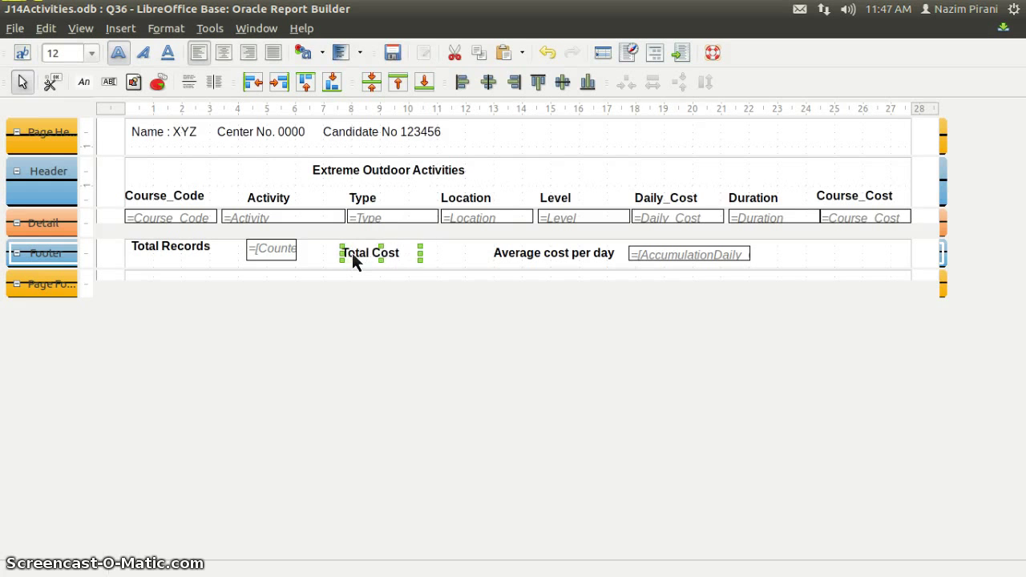
key("Left")
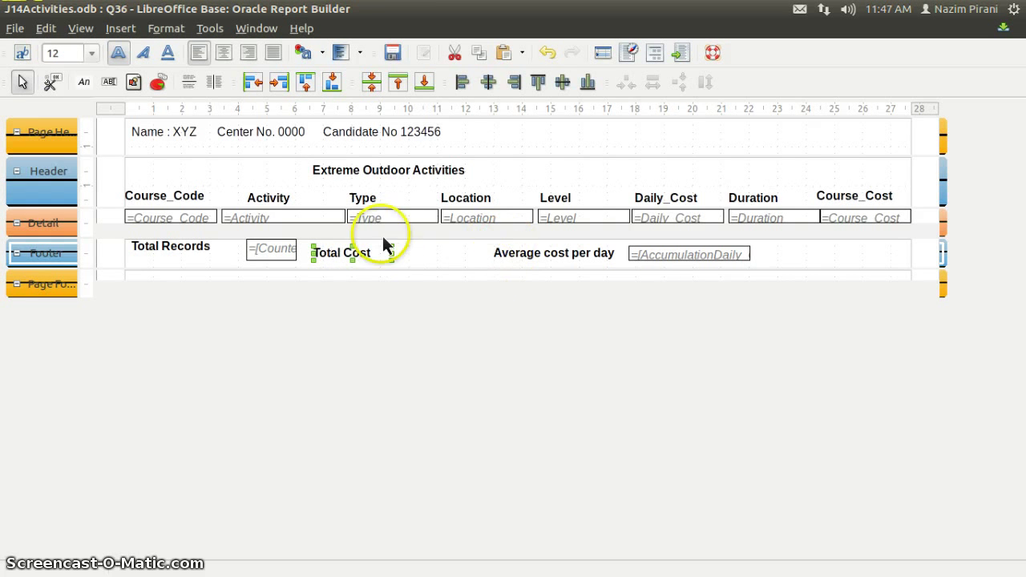
Draw a text box about 3 cm wide between the Total Cost and Average cost per day labels.
left_click(439, 261)
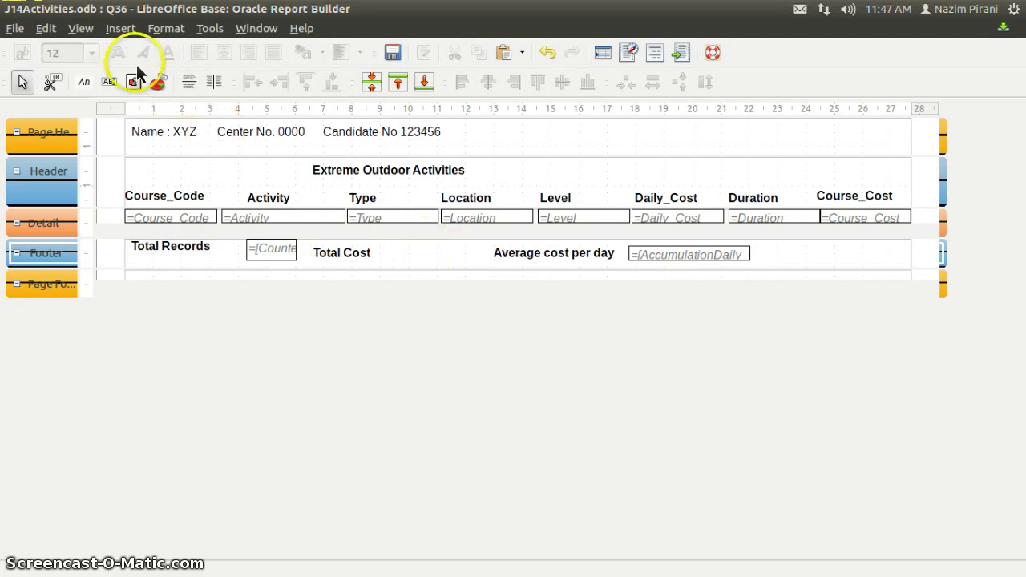
left_click(111, 85)
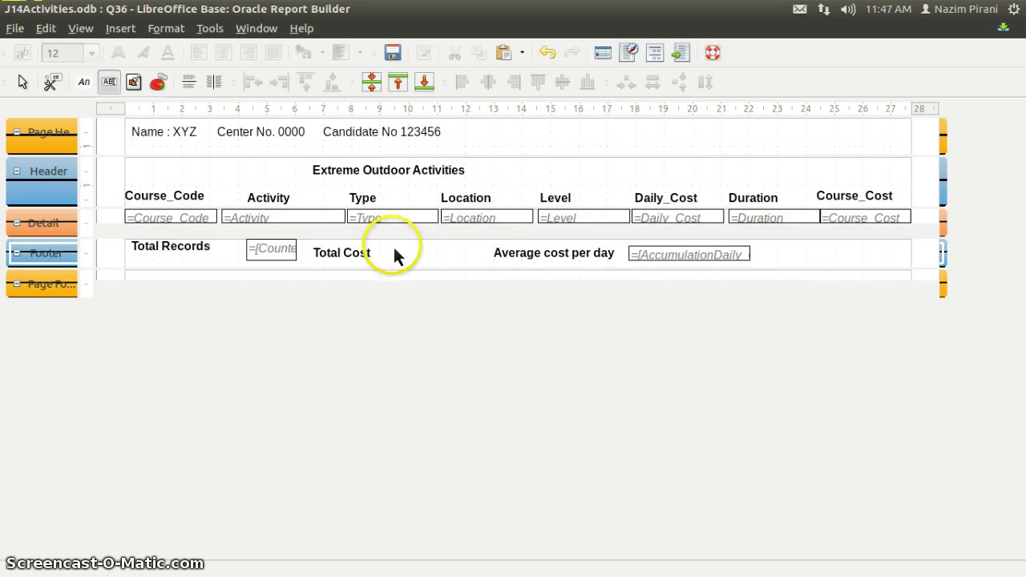
key("Escape")
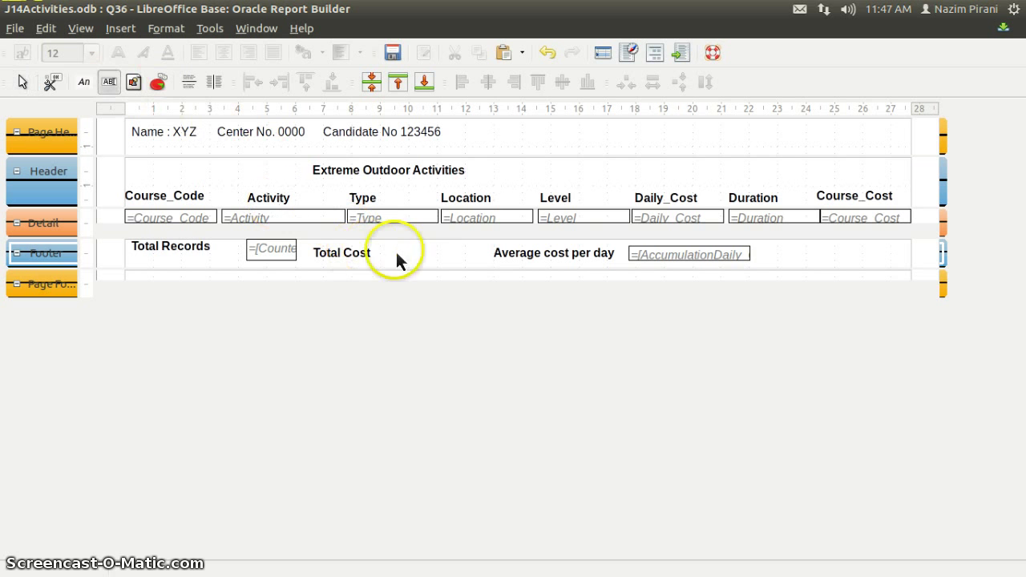
left_click_drag(403, 247, 485, 285)
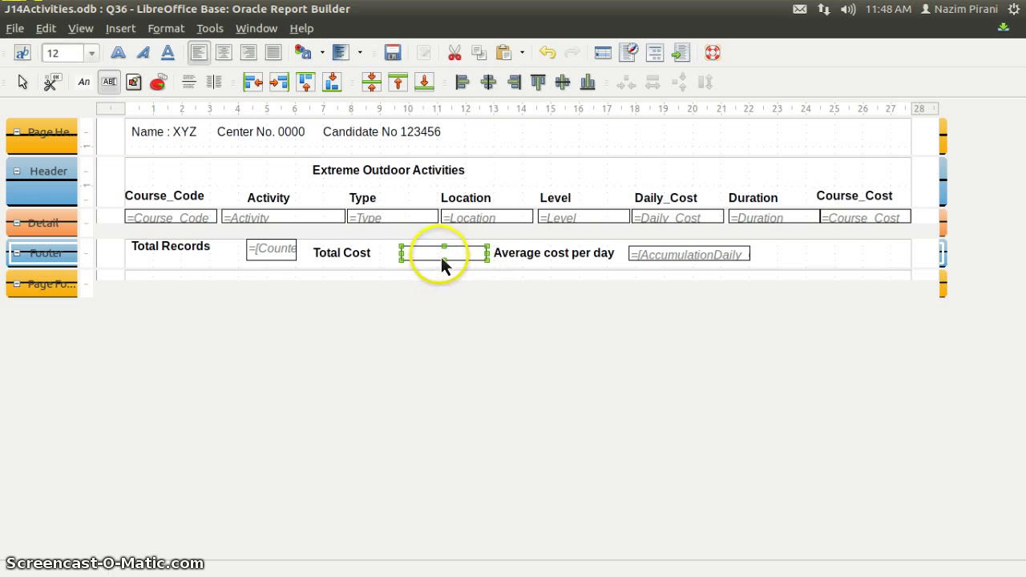
Bind the new text box to data field type Function, with data field Daily_Cost and function Accumulation.
right_click(441, 262)
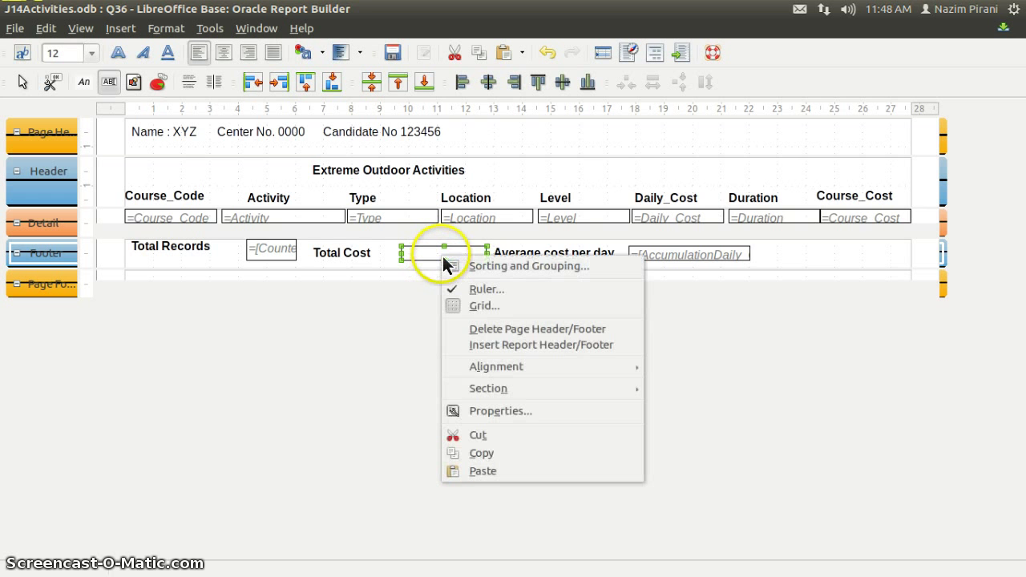
left_click(491, 413)
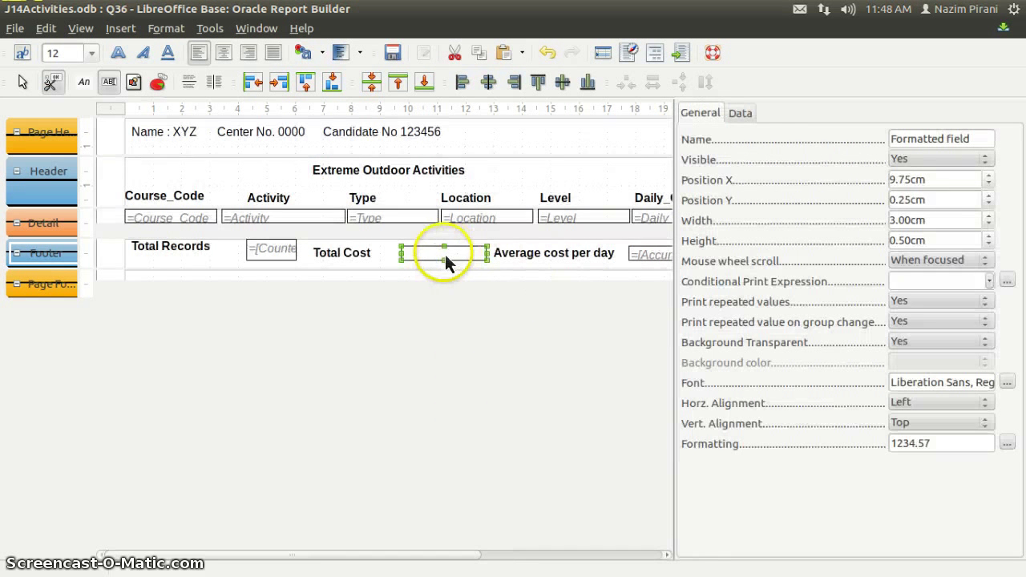
left_click(740, 113)
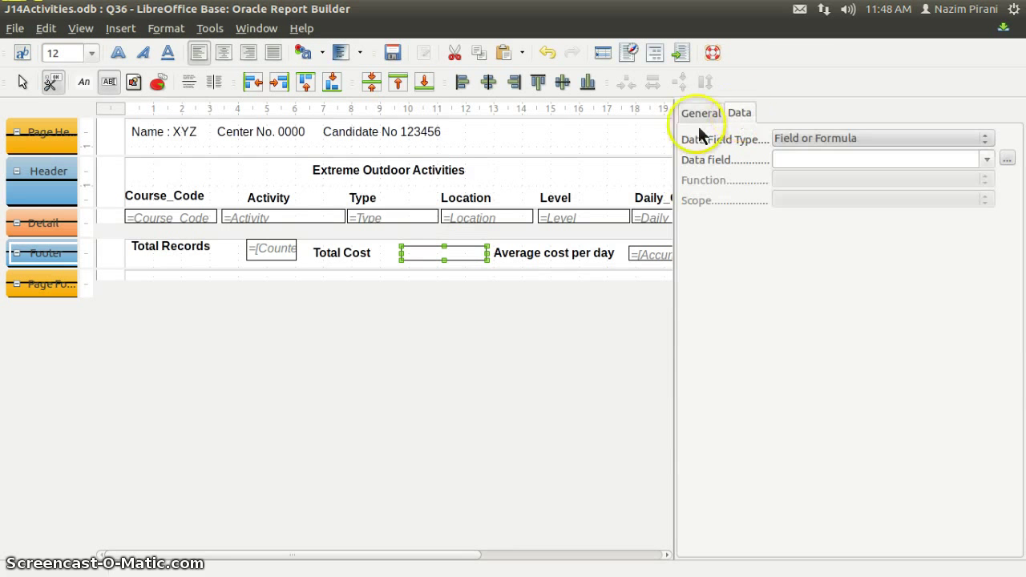
left_click(802, 139)
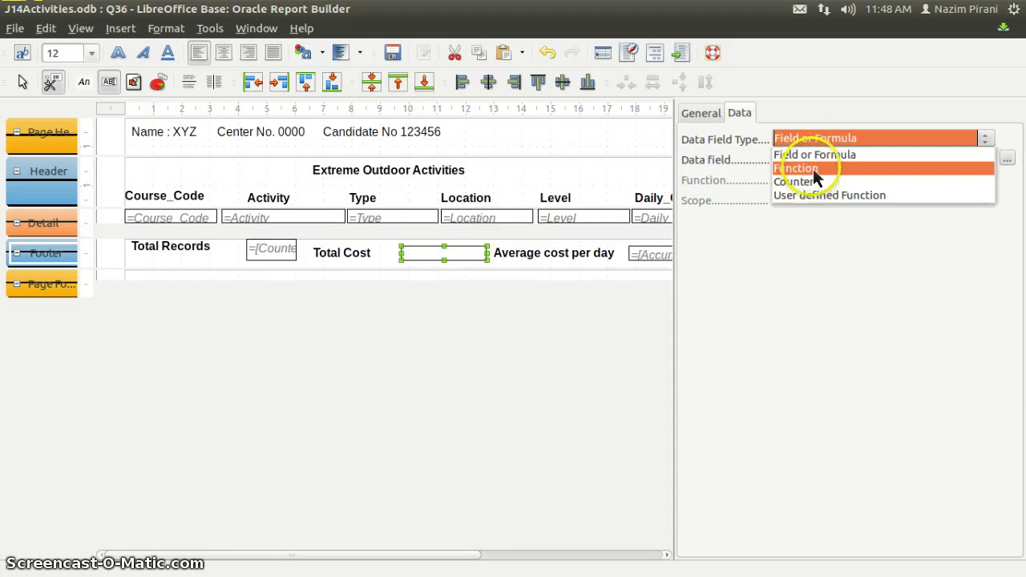
left_click(813, 169)
left_click(796, 157)
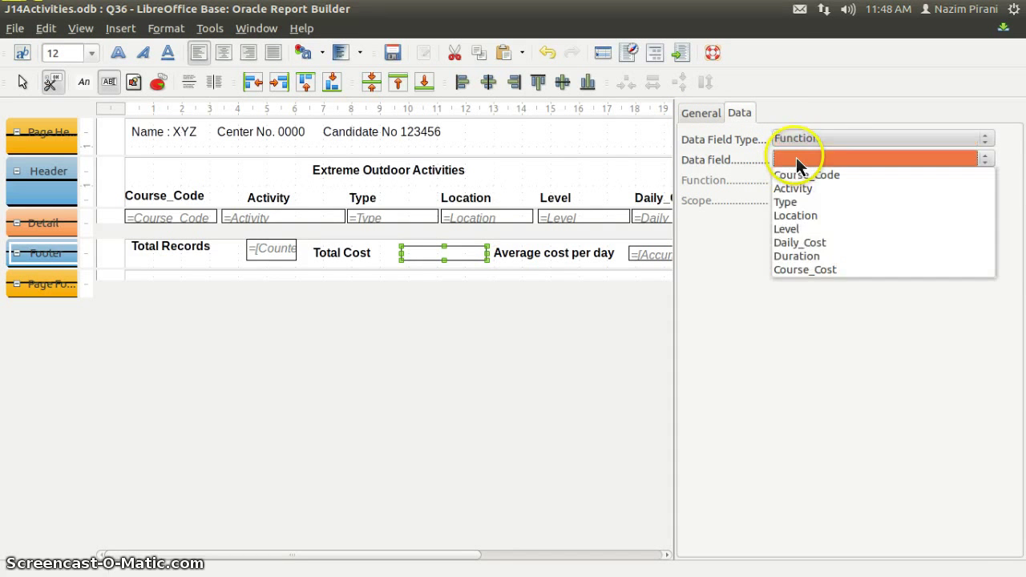
left_click(806, 242)
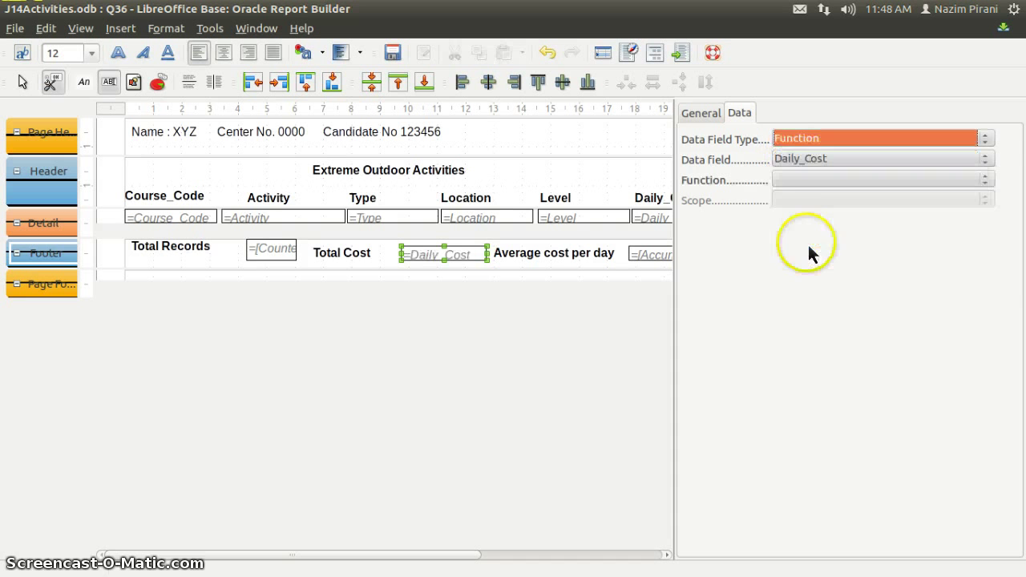
left_click(792, 181)
left_click(808, 196)
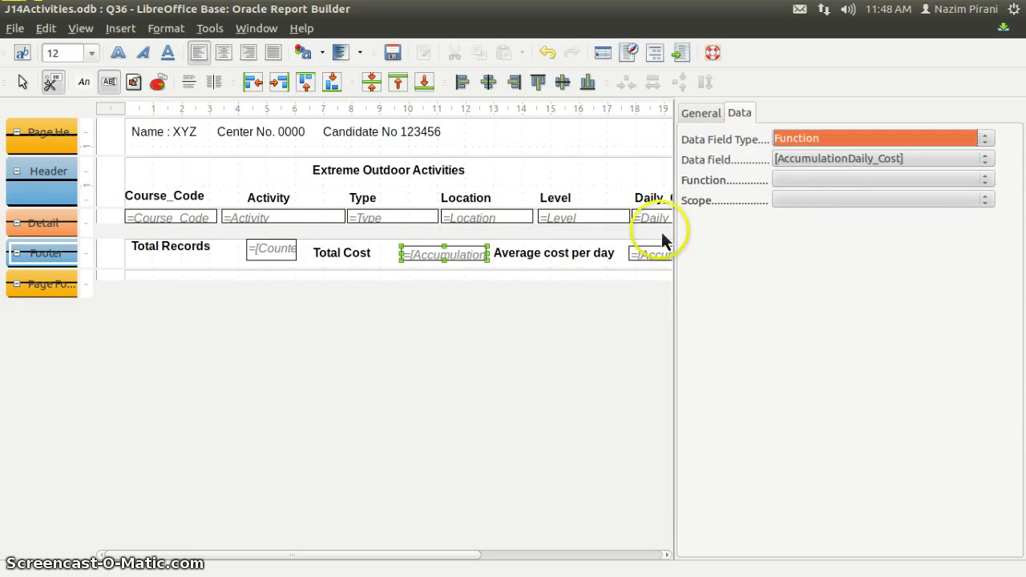
Format the Total Cost text box as Currency using EUR € English (Ireland) with two decimals, and save the report.
left_click(699, 113)
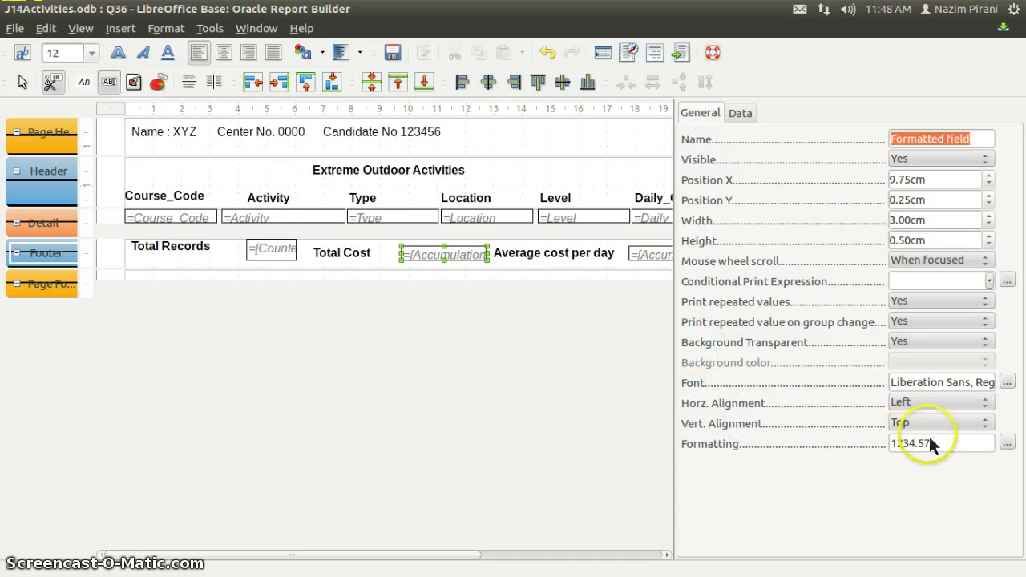
left_click_drag(944, 444, 881, 442)
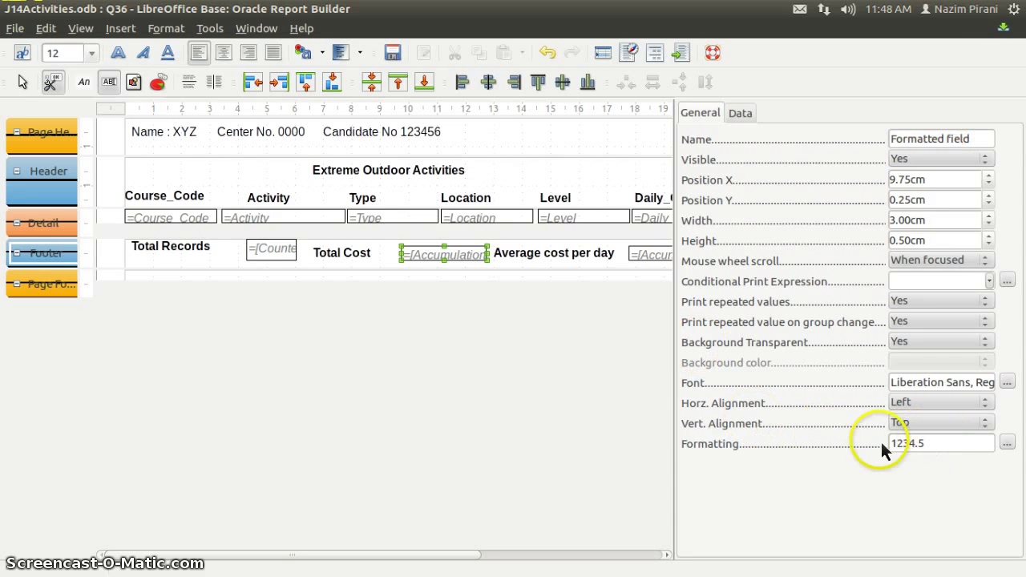
left_click(1006, 445)
left_click(282, 189)
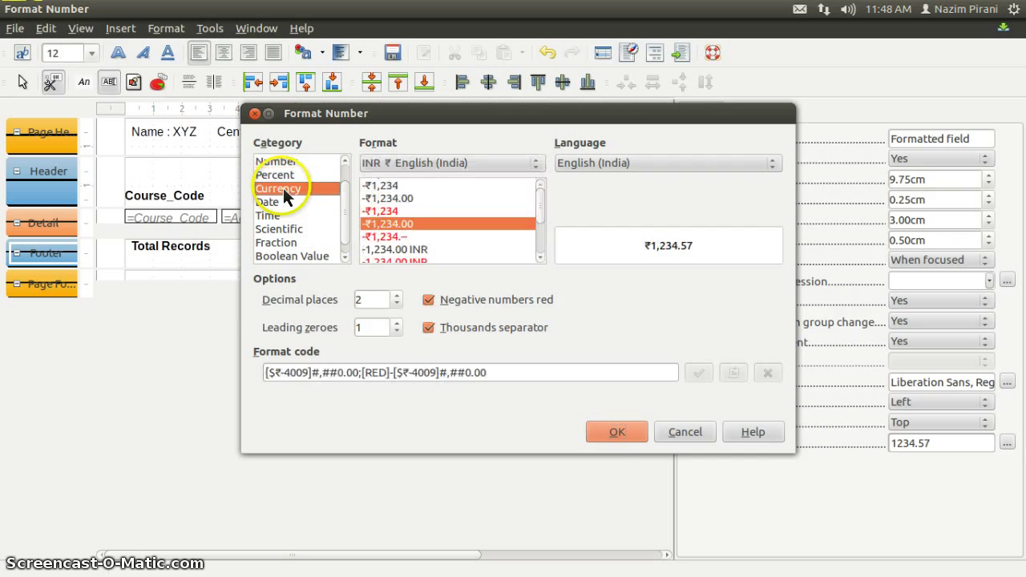
left_click(499, 164)
scroll(506, 215, "up", 10)
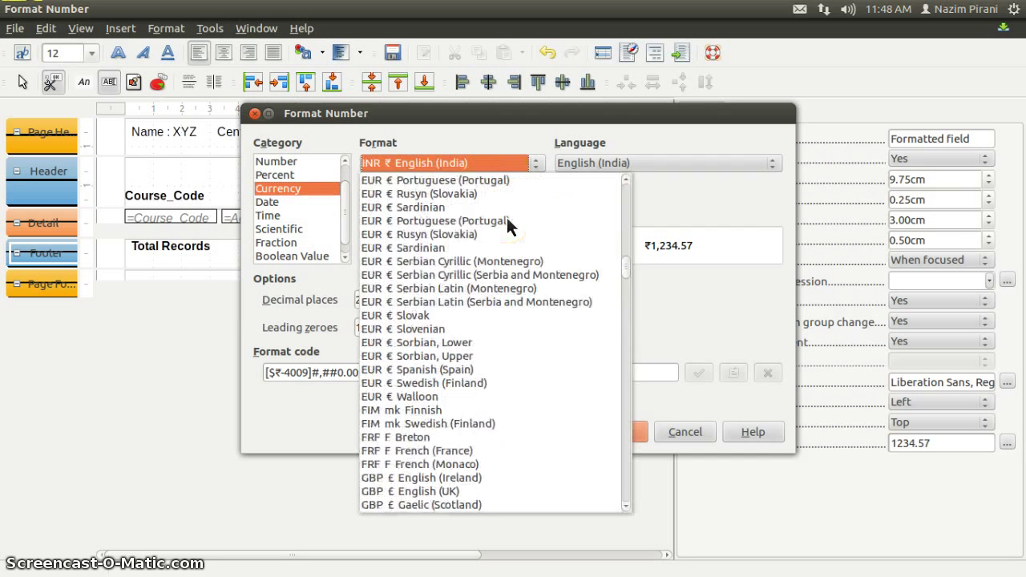
scroll(507, 217, "up", 8)
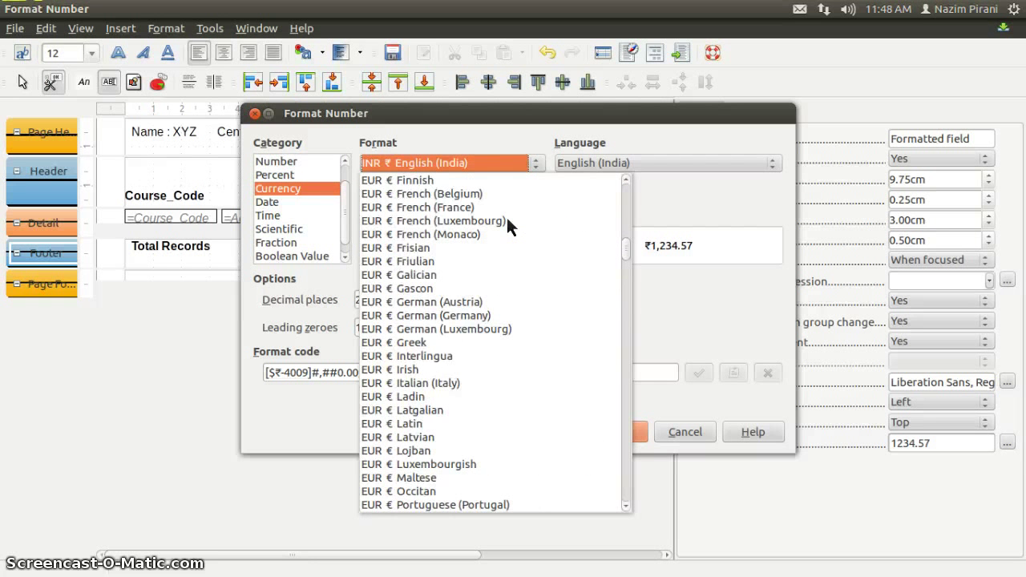
scroll(507, 217, "up", 3)
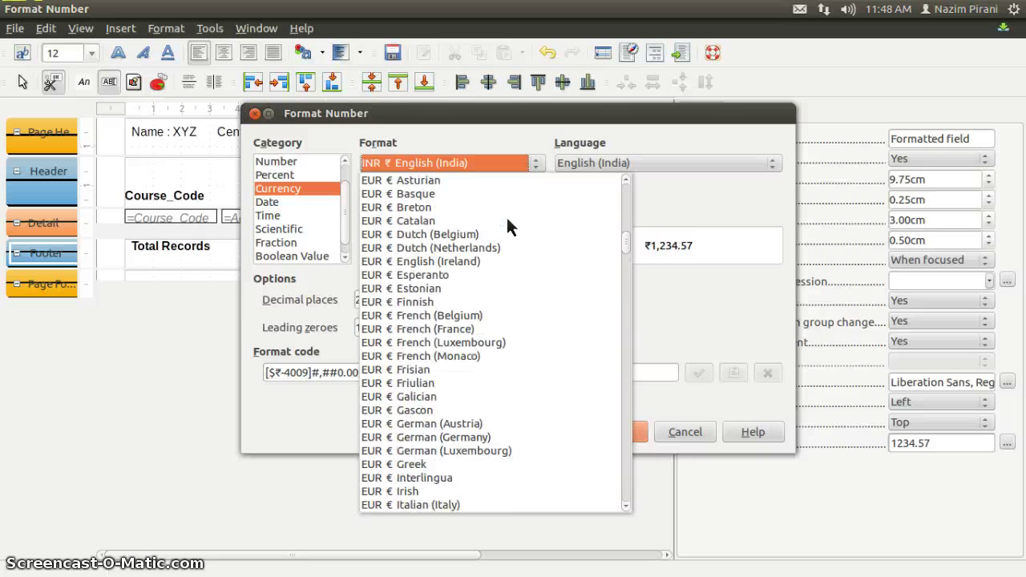
left_click(457, 264)
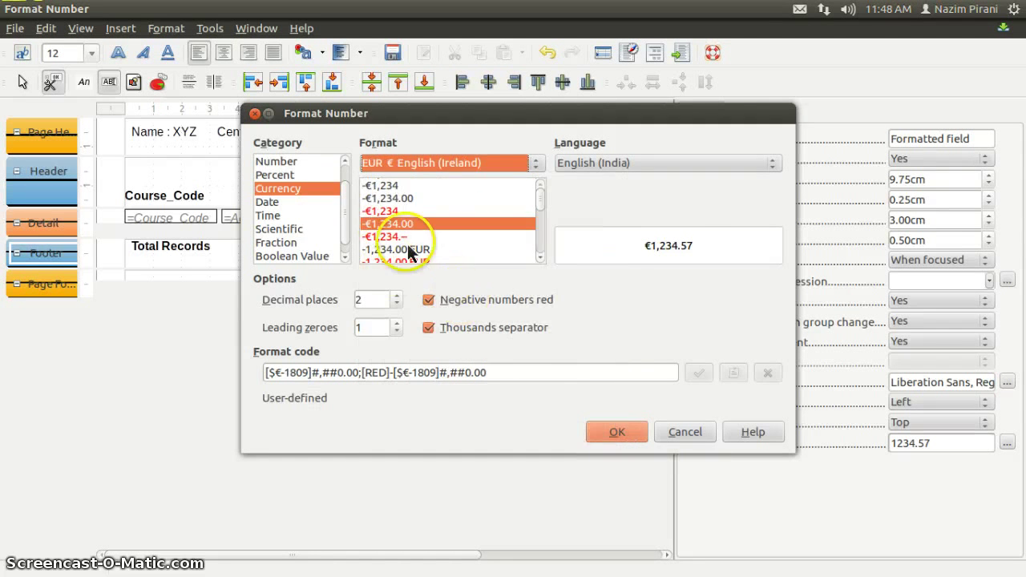
left_click(615, 433)
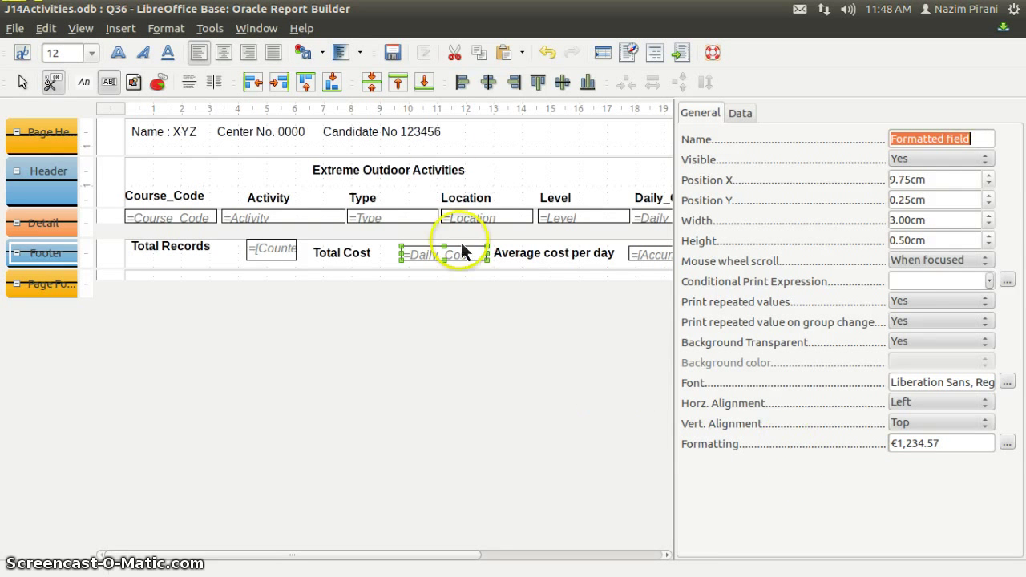
left_click(392, 56)
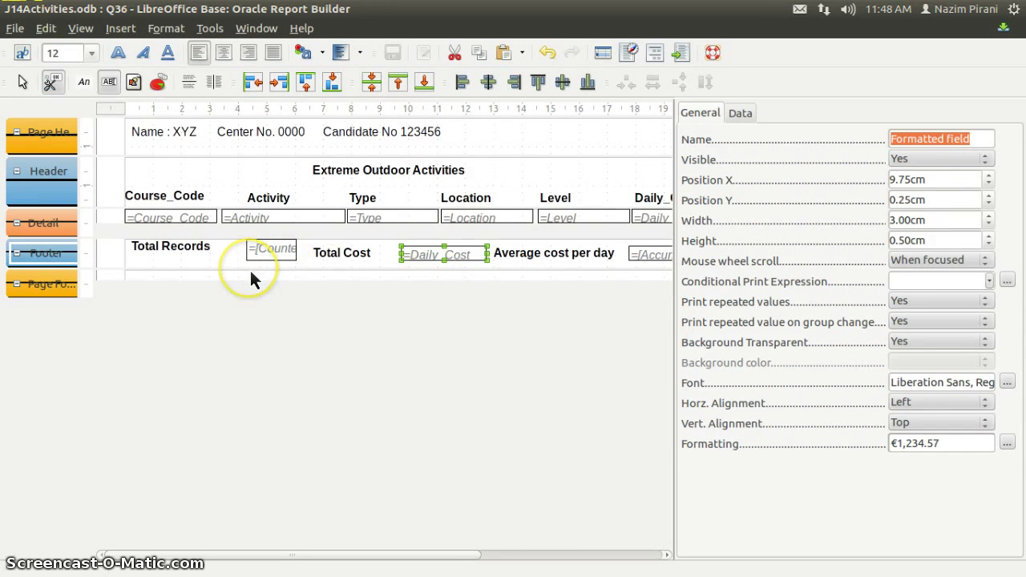
Extend the report footer section downward to just over 2 cm high and save the report.
left_click_drag(250, 270, 244, 301)
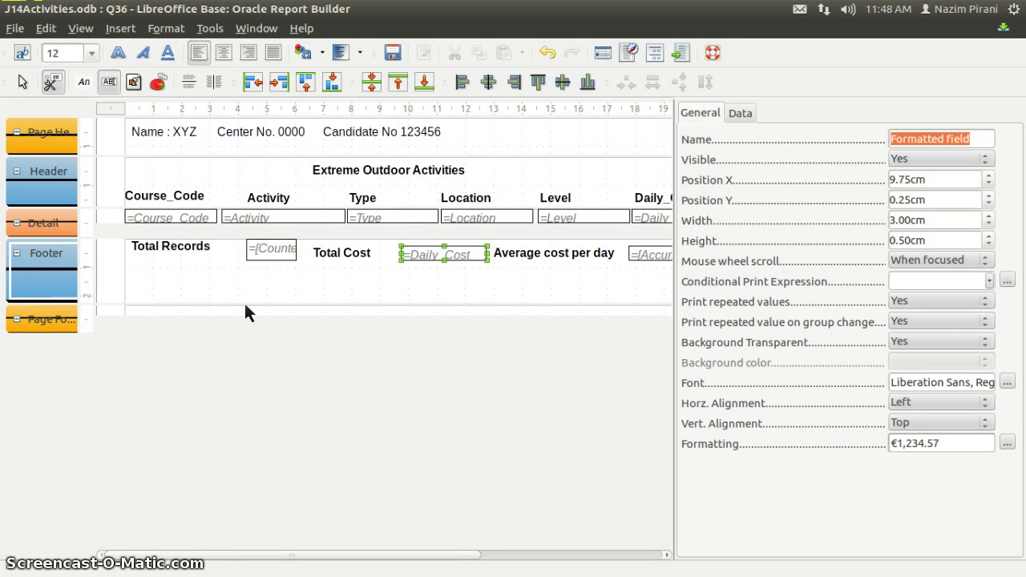
left_click(237, 279)
left_click(393, 53)
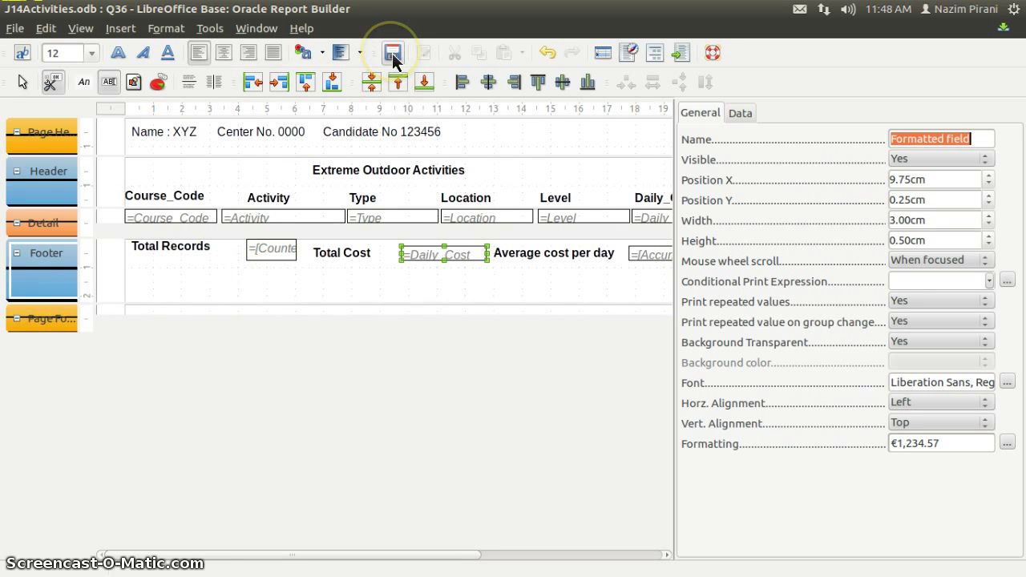
Add a bold label about 3.75 cm wide reading "Minimum Cost" below the Total Records label in the footer.
left_click(84, 83)
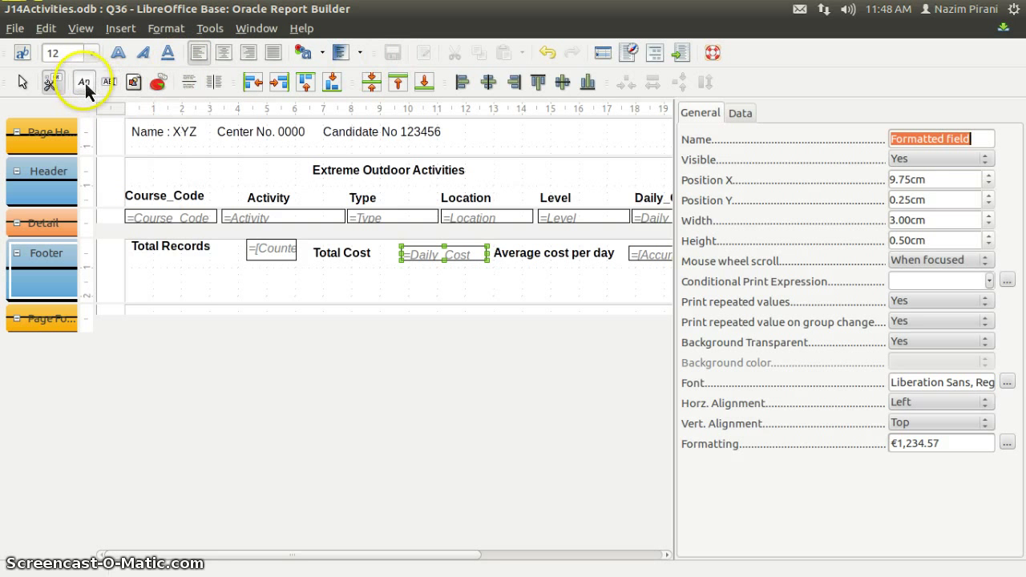
mouse_move(138, 270)
left_mouse_down()
mouse_move(222, 310)
mouse_move(242, 307)
left_mouse_up()
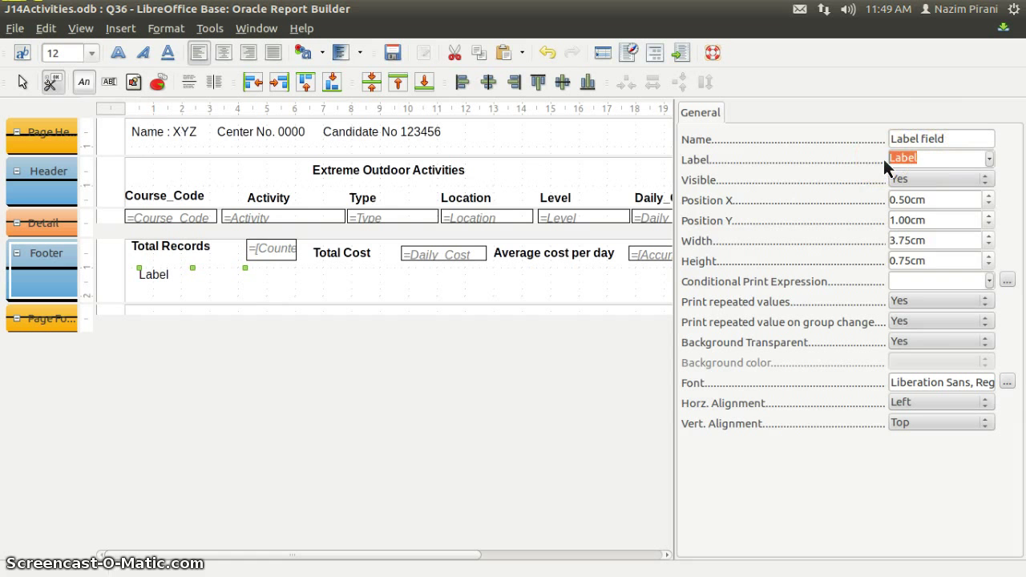
type("Minimum Cost")
key("Tab")
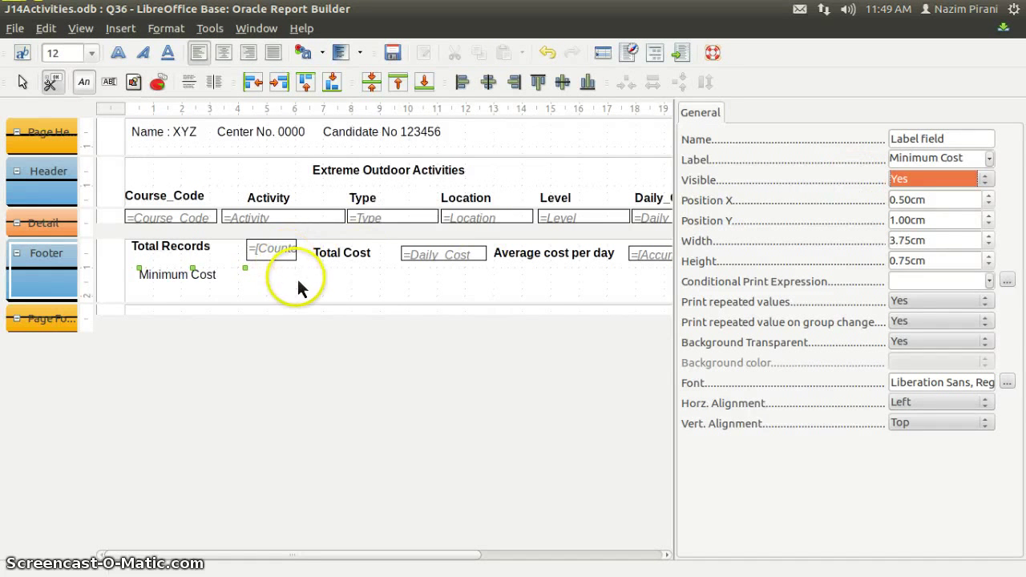
left_click(117, 57)
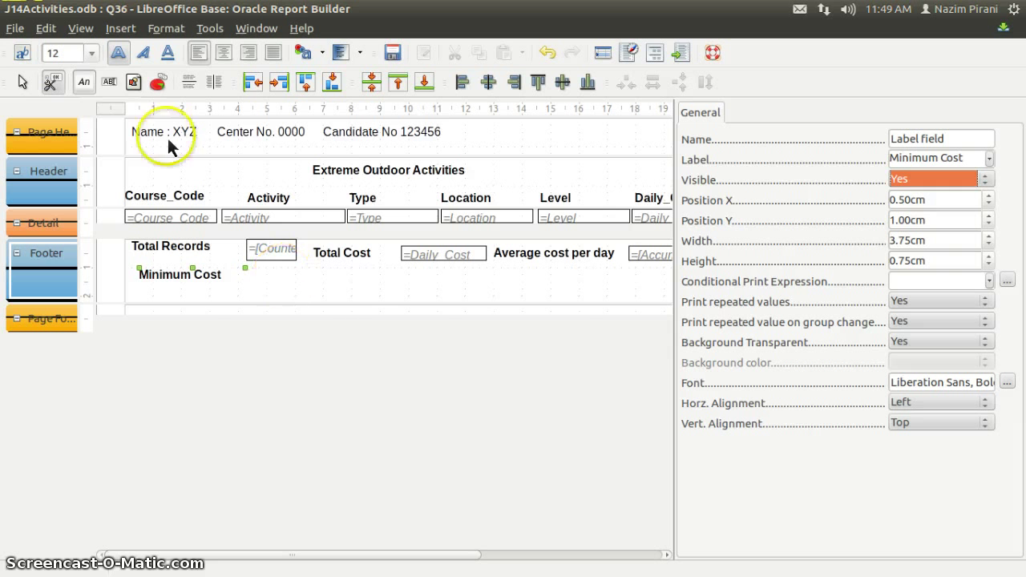
Draw a text box about 2.25 cm wide beside the Minimum Cost label and set its data field type to Function.
left_click(109, 82)
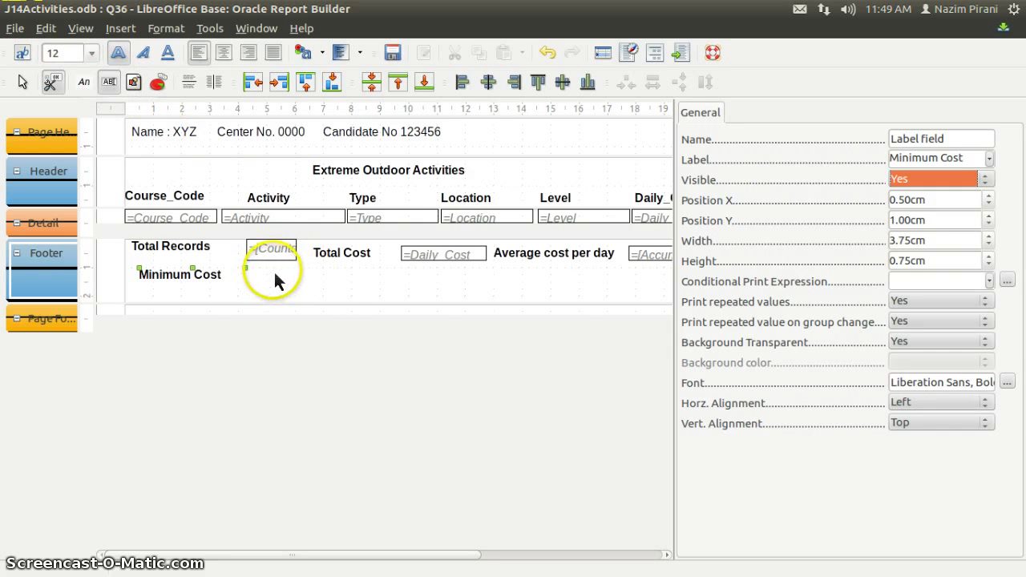
left_click_drag(267, 269, 333, 308)
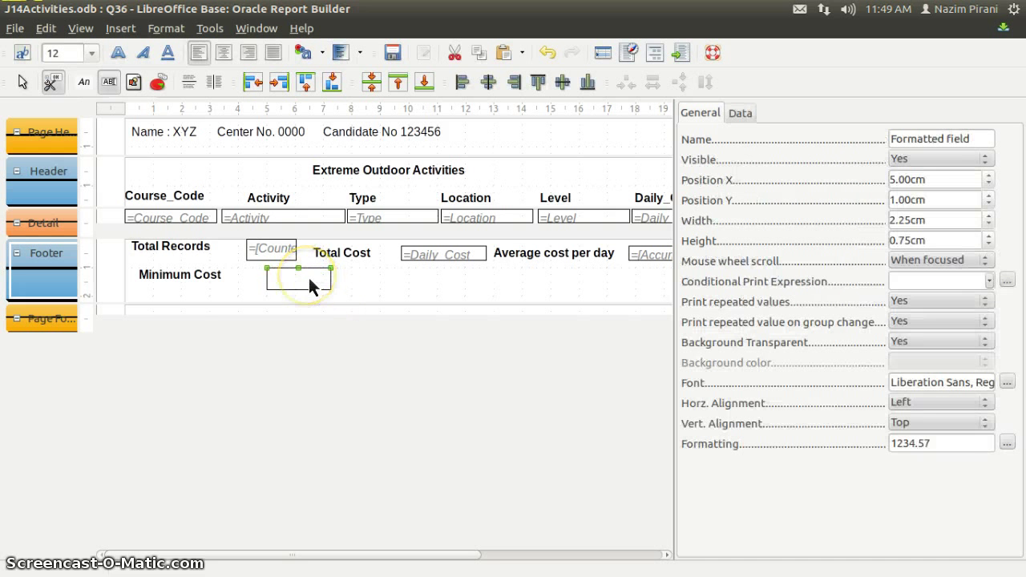
left_click(739, 114)
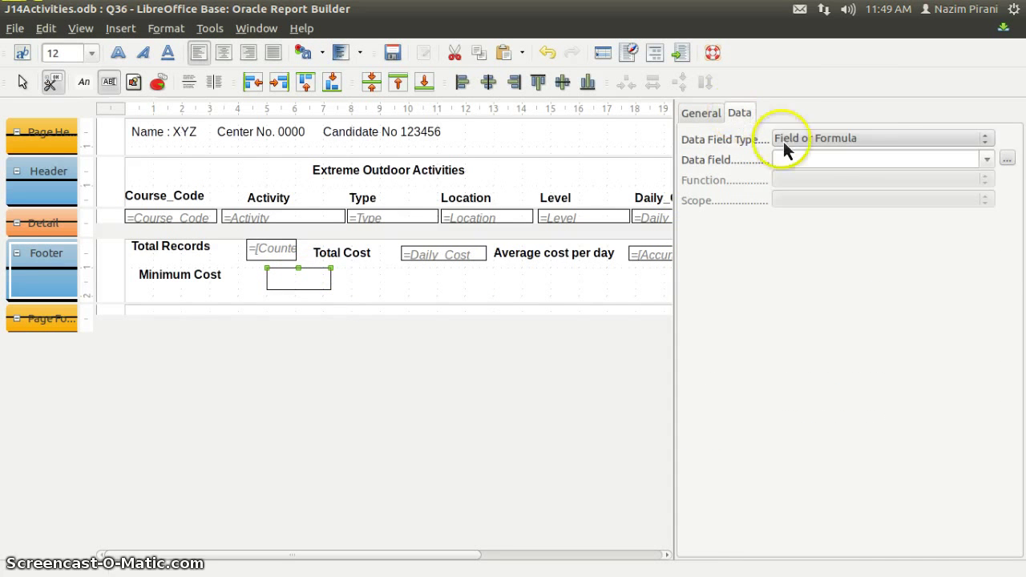
left_click(858, 138)
left_click(843, 165)
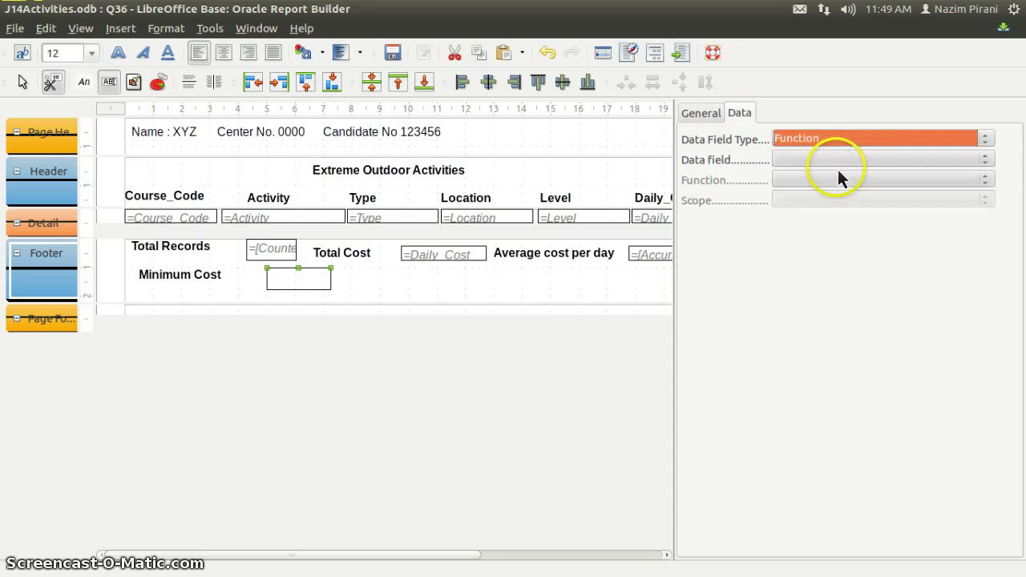
Bind the new text box to data field Daily_Cost with the Minimum function, and save the report.
left_click(819, 161)
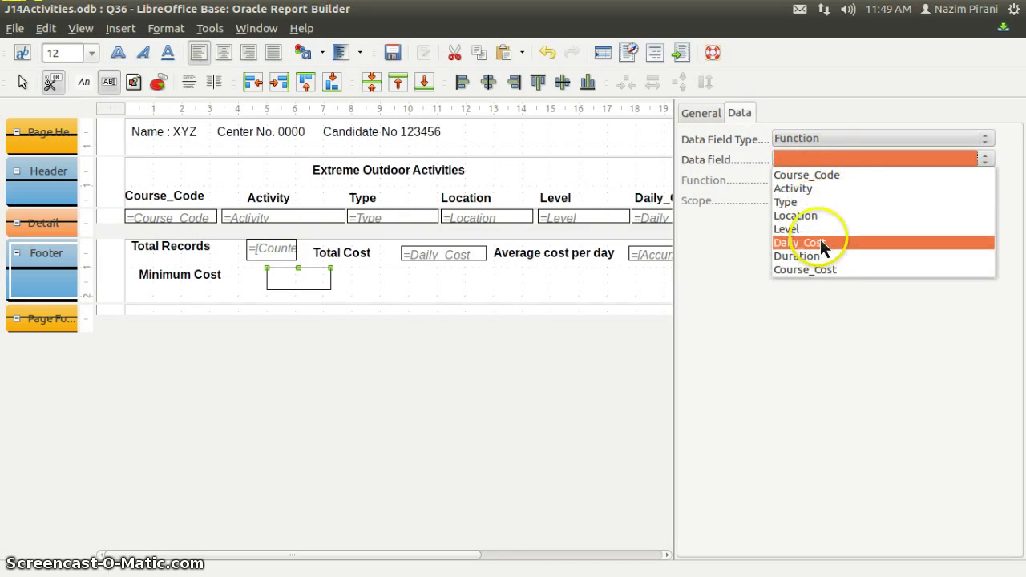
left_click(820, 240)
left_click(804, 184)
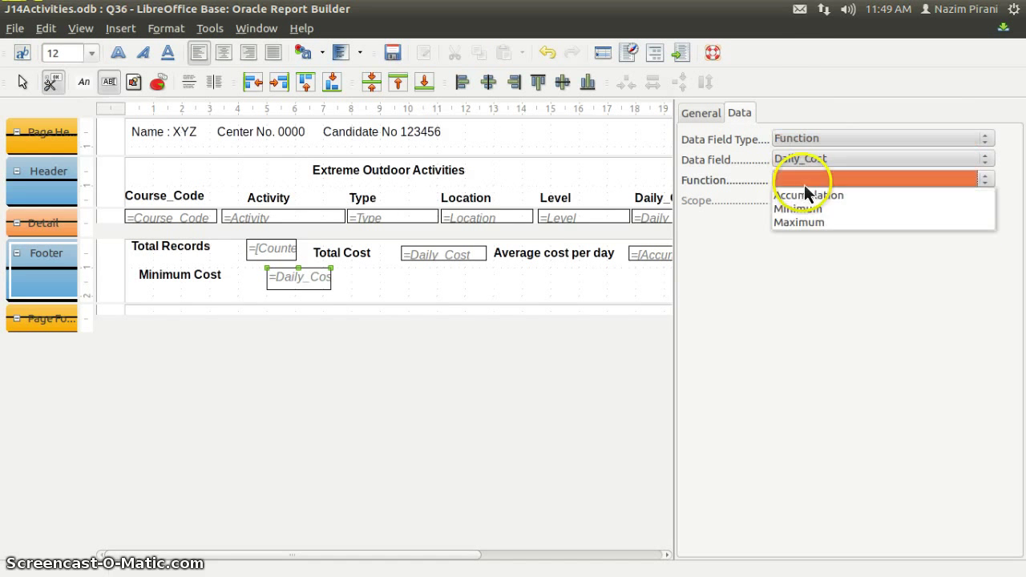
left_click(814, 212)
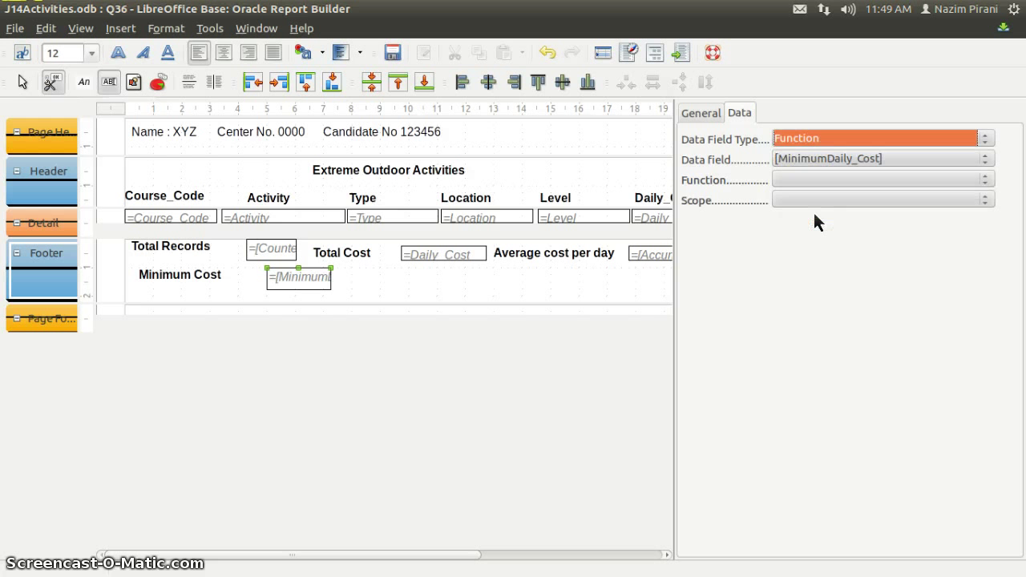
key("Tab")
key("Tab")
key("Tab")
key("Tab")
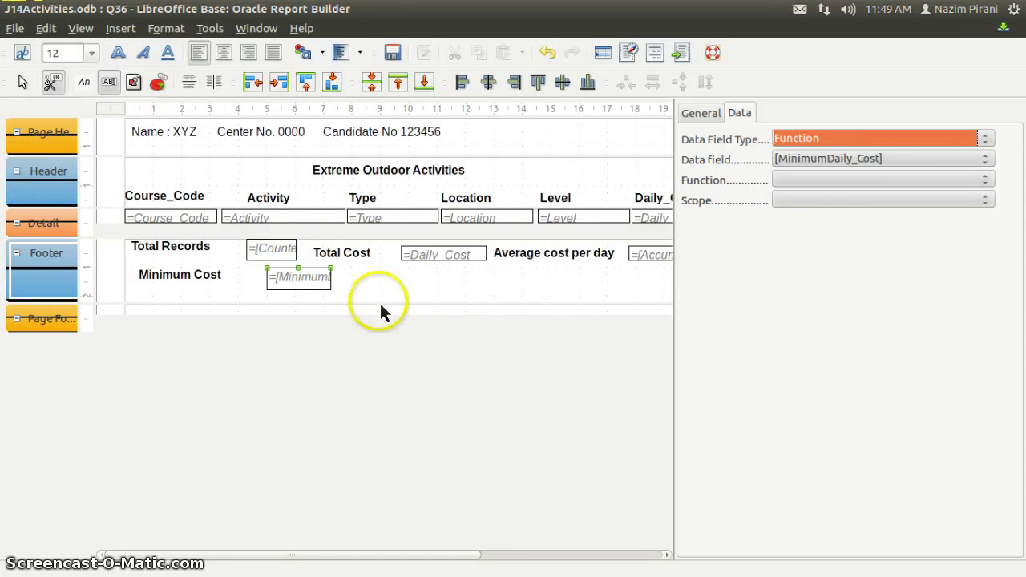
left_click(392, 53)
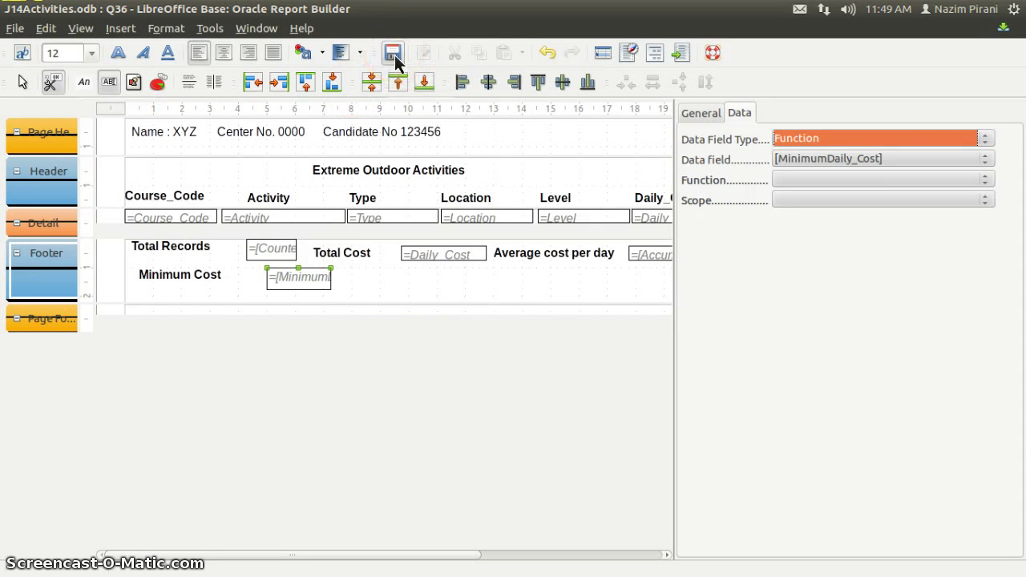
Format the Minimum Cost text box as Currency using EUR € English (Ireland), and save the report.
left_click(713, 113)
left_click(929, 446)
left_click_drag(930, 446, 886, 445)
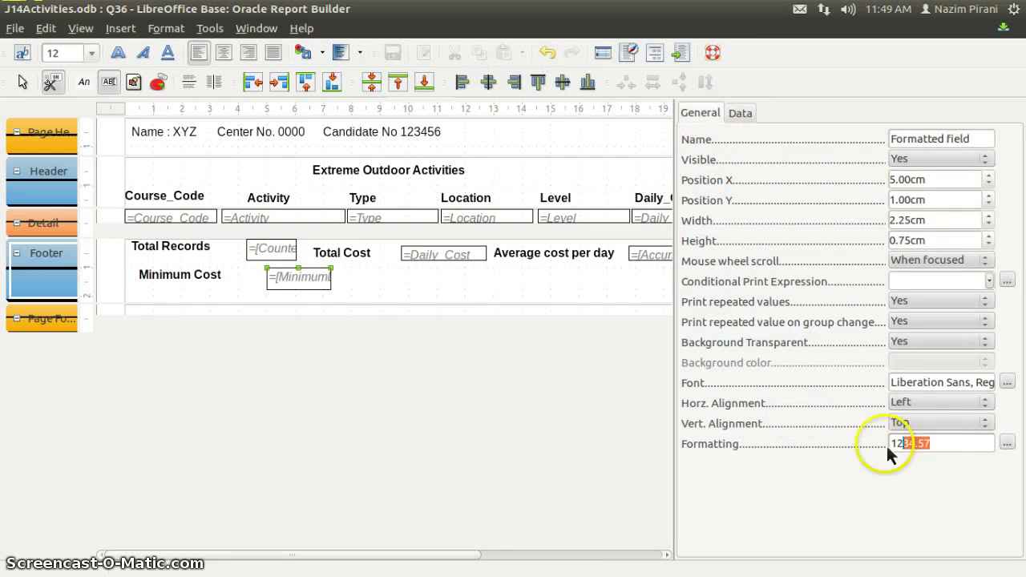
left_click(1007, 444)
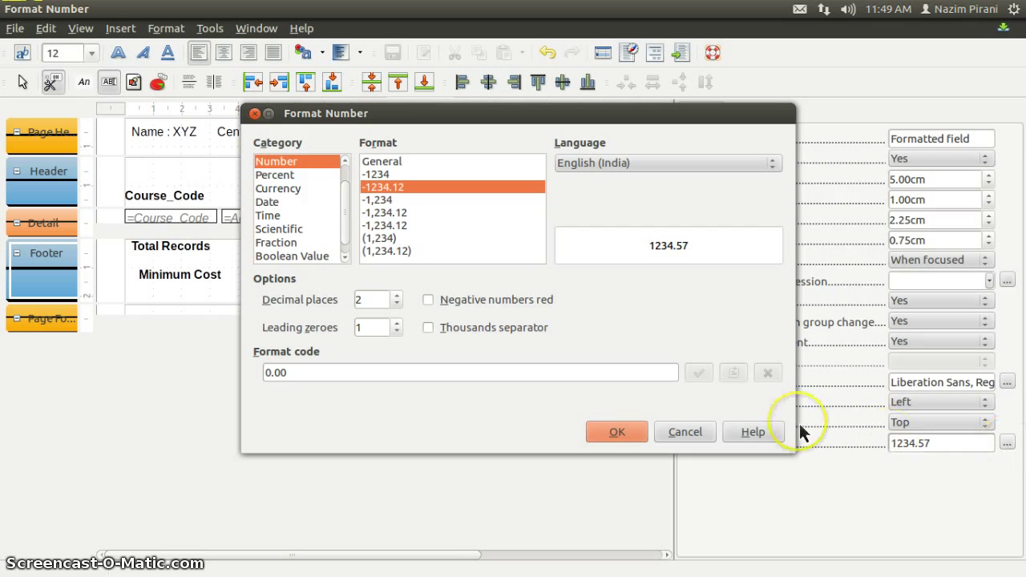
key("Down")
key("Down")
key("Tab")
key("alt+Down")
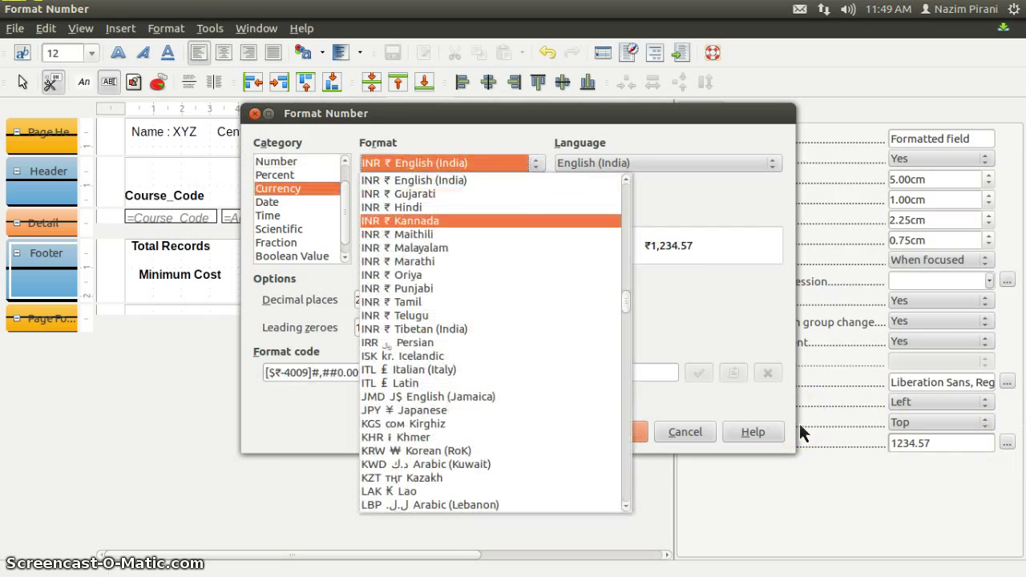
scroll(493, 345, "up", 10)
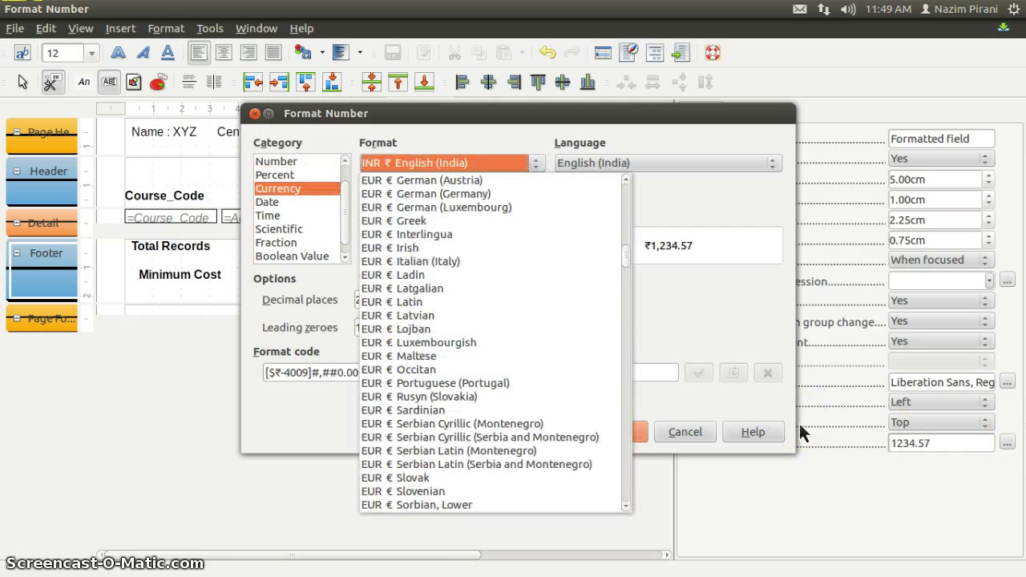
scroll(801, 433, "up", 6)
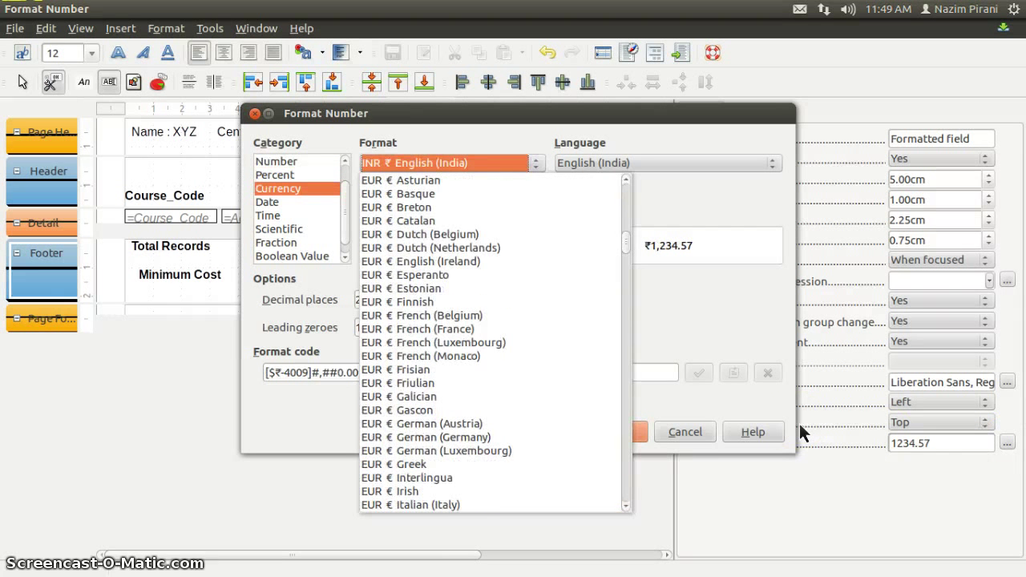
left_click(464, 261)
left_click(607, 431)
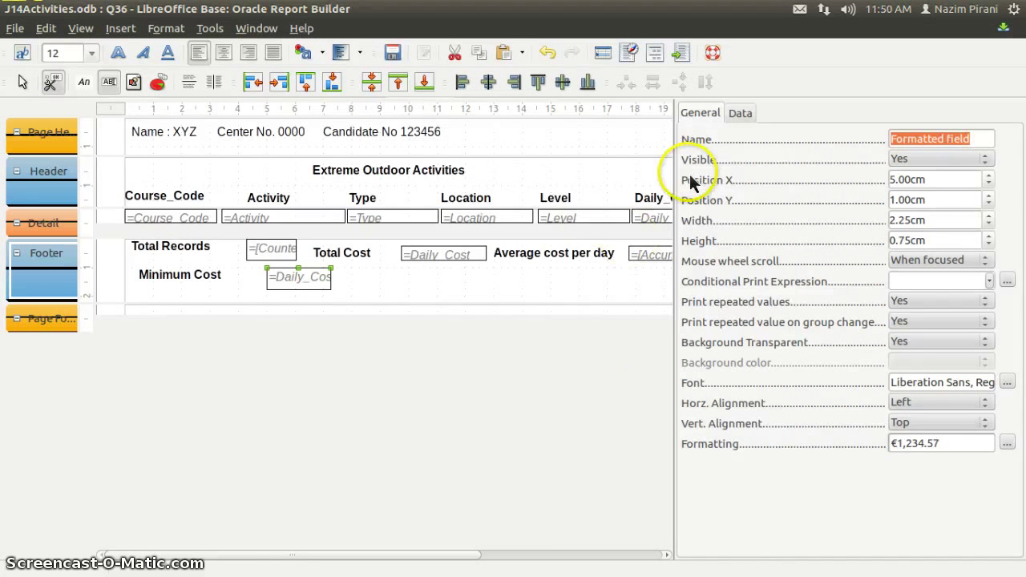
left_click(393, 53)
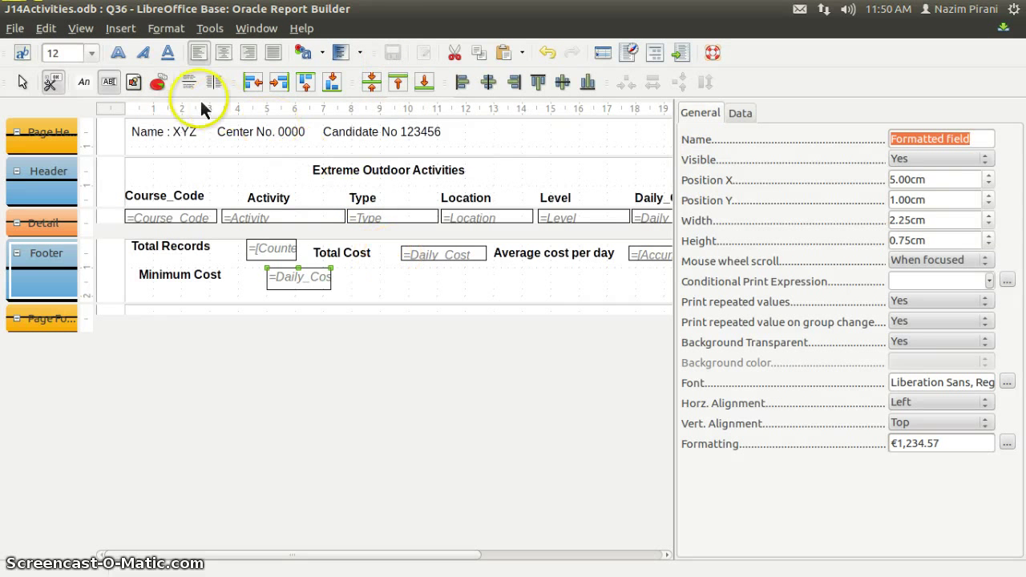
Add a label about 3.25 cm wide reading "Max. Cost" after the Minimum Cost text box in the footer.
left_click(85, 83)
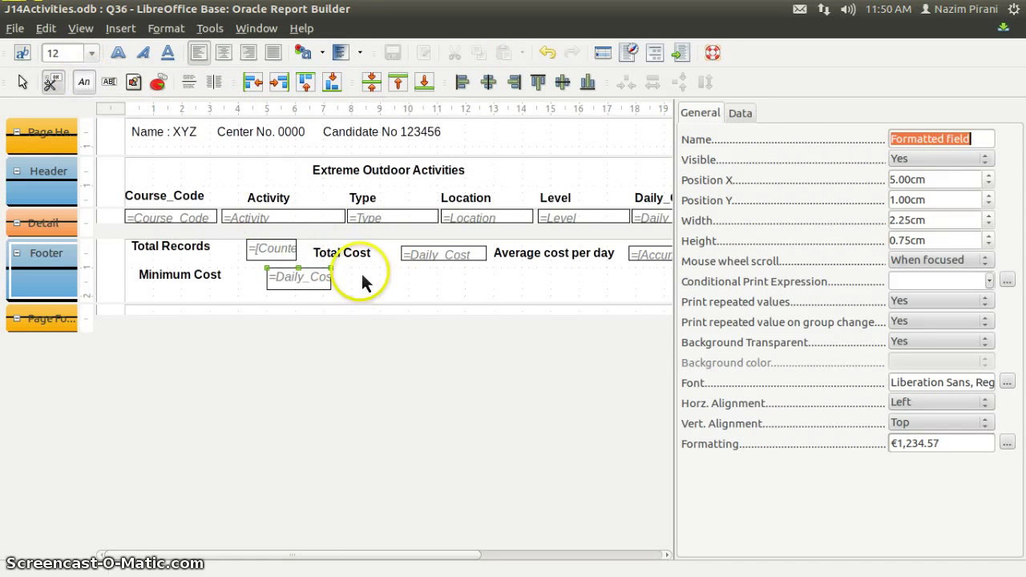
left_click_drag(361, 272, 449, 313)
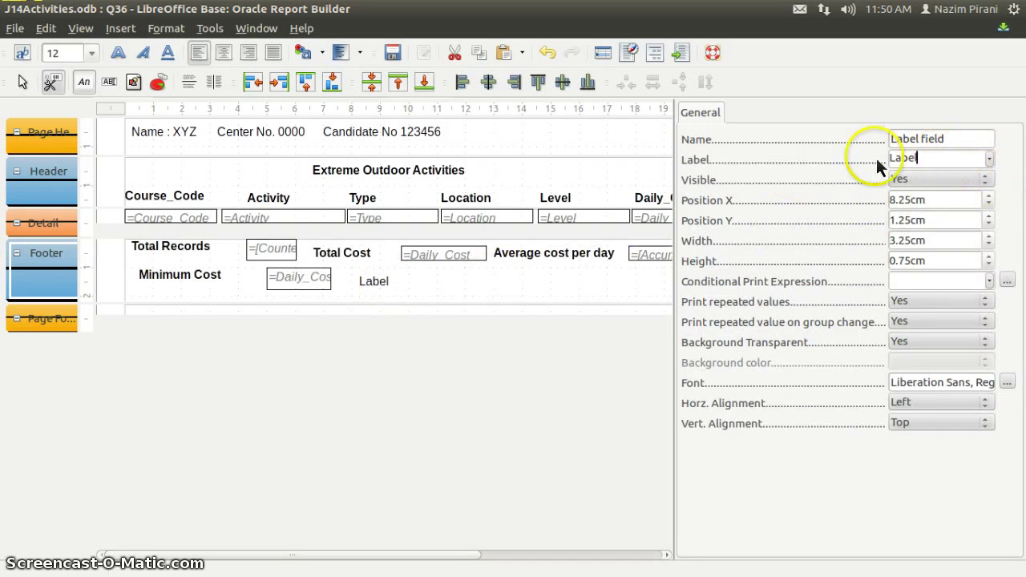
type("Max. Cost")
key("Tab")
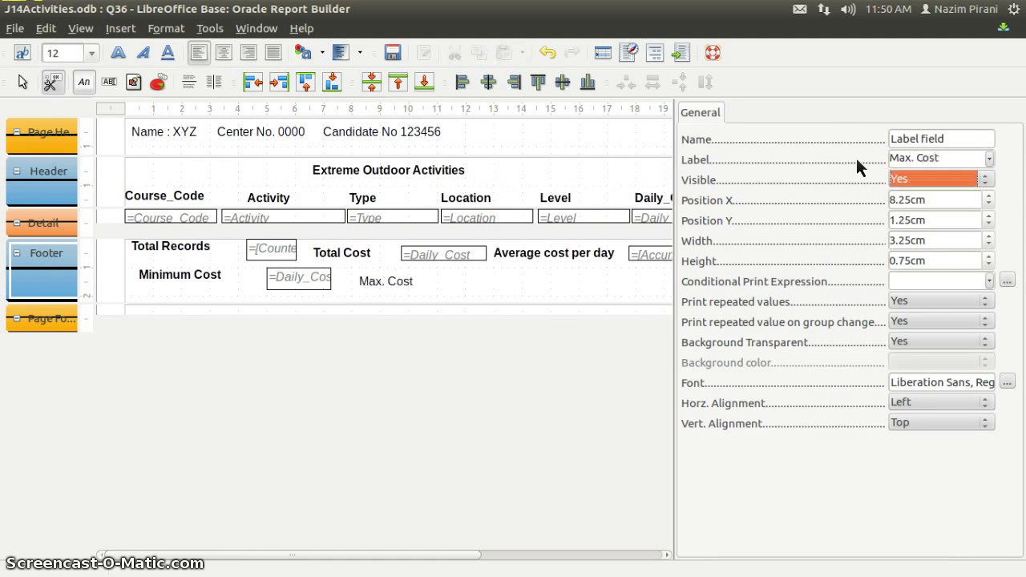
left_click(403, 287)
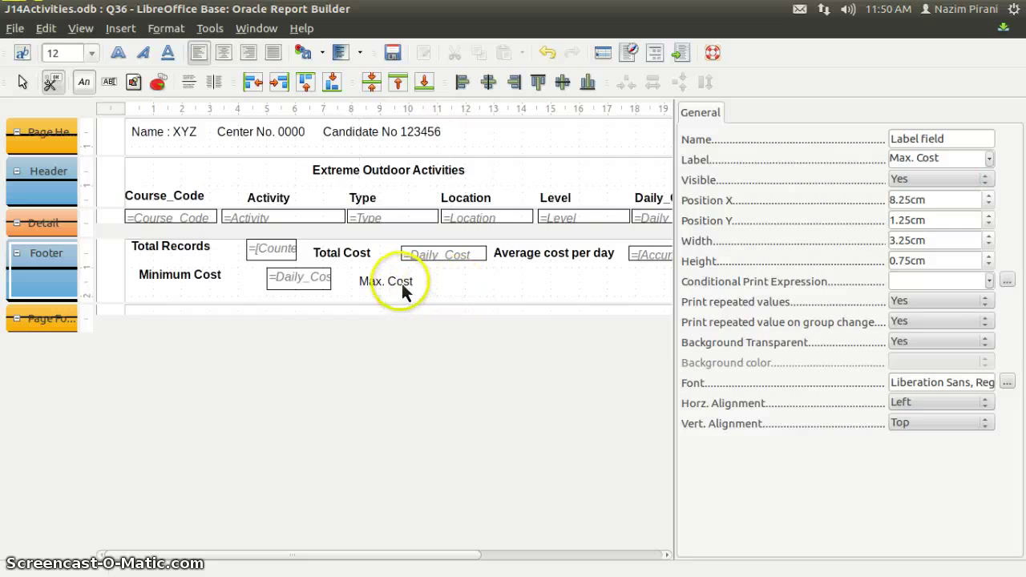
Make the Max. Cost label bold and try to draw a text box beside it in the footer.
left_click(117, 53)
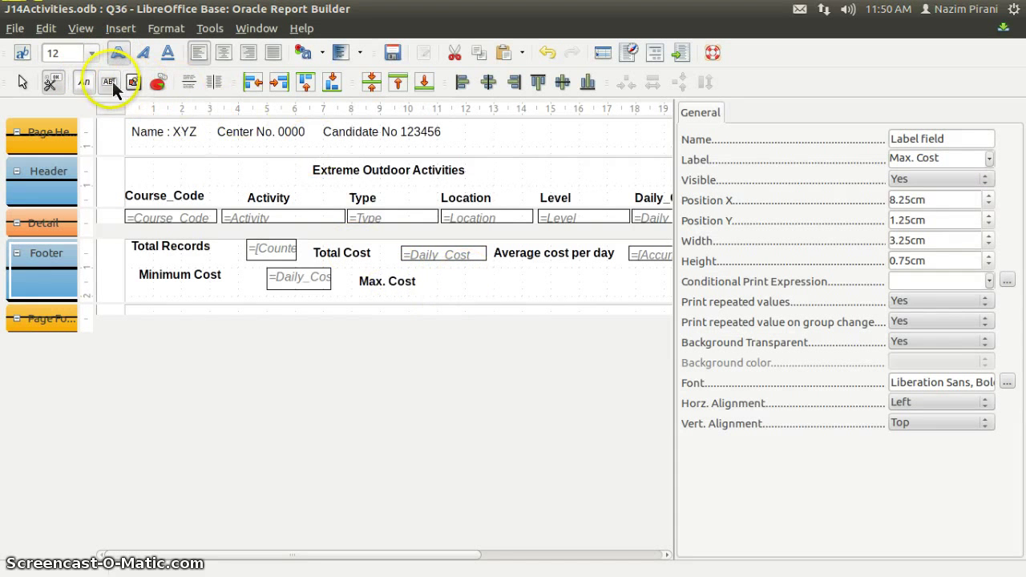
left_click(110, 82)
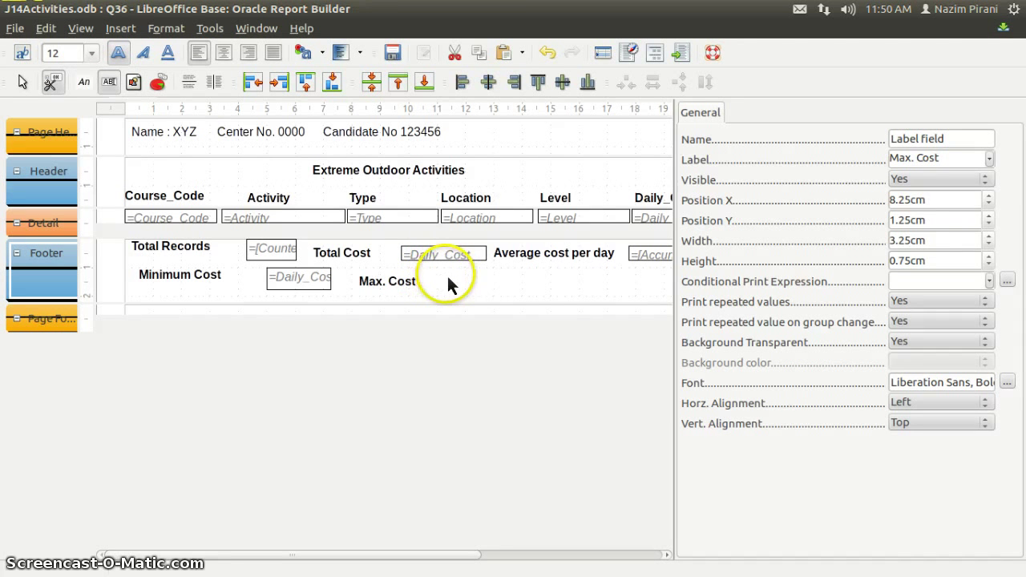
left_click_drag(447, 273, 522, 309)
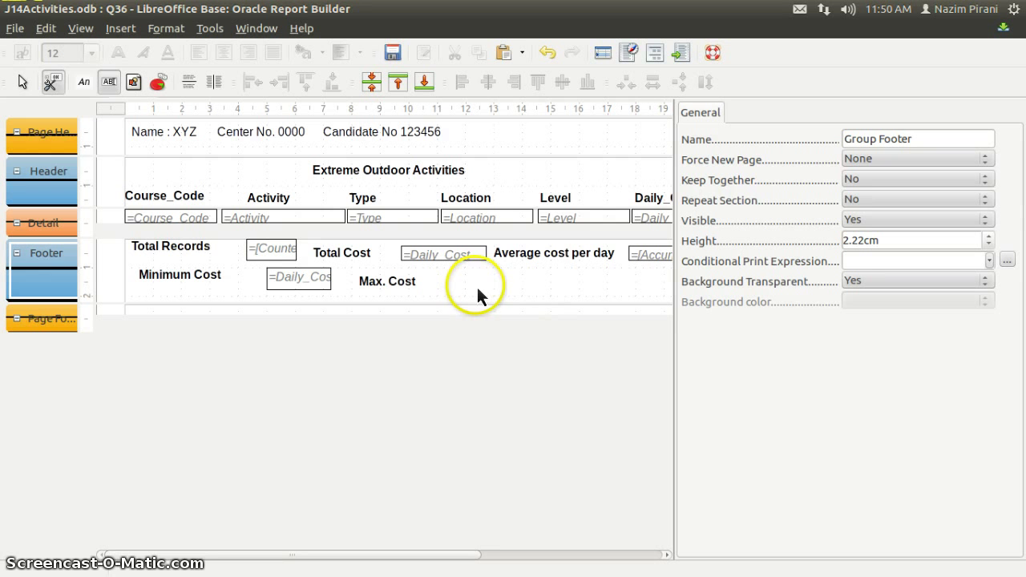
Save and close report Q36, and reopen it for editing.
left_click(392, 55)
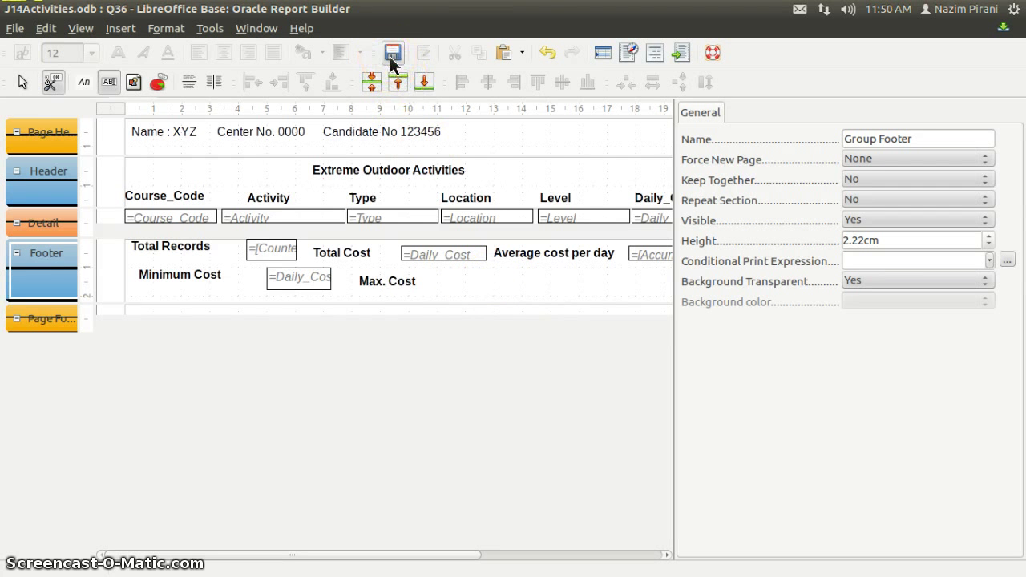
left_click(13, 32)
left_click(25, 122)
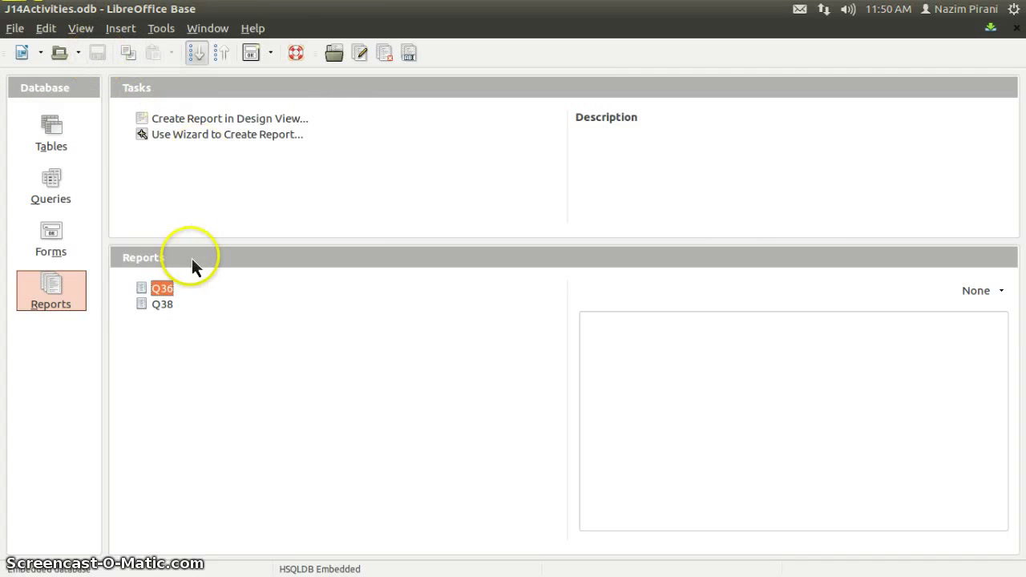
right_click(165, 292)
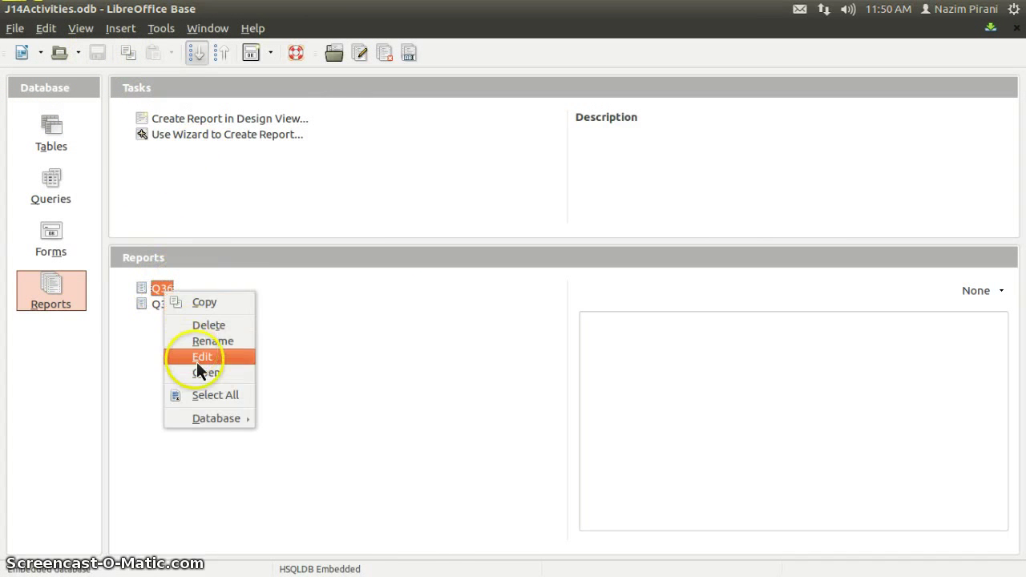
left_click(201, 358)
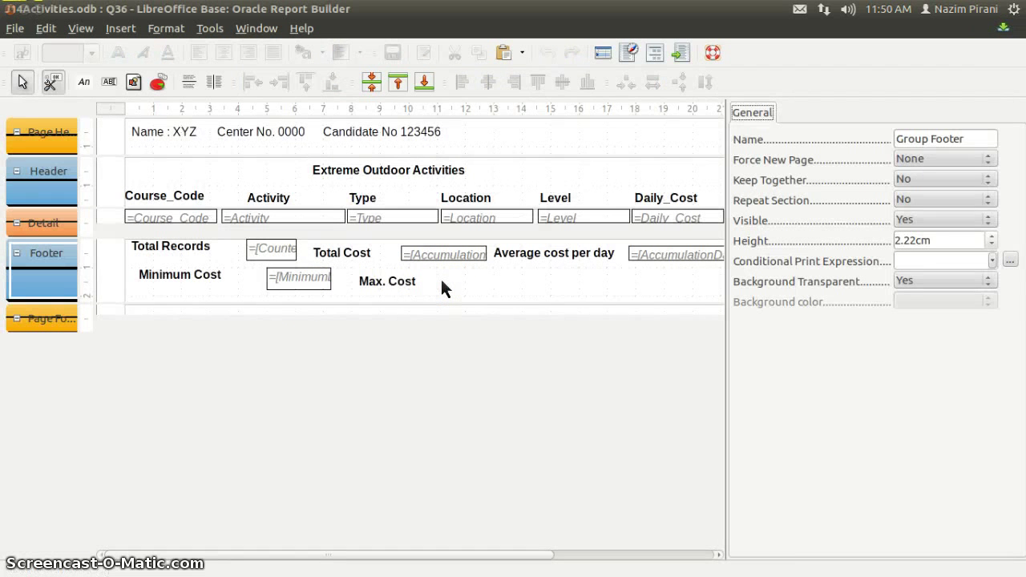
Try to draw a text box directly after the Max. Cost label in the reopened report.
left_click(109, 85)
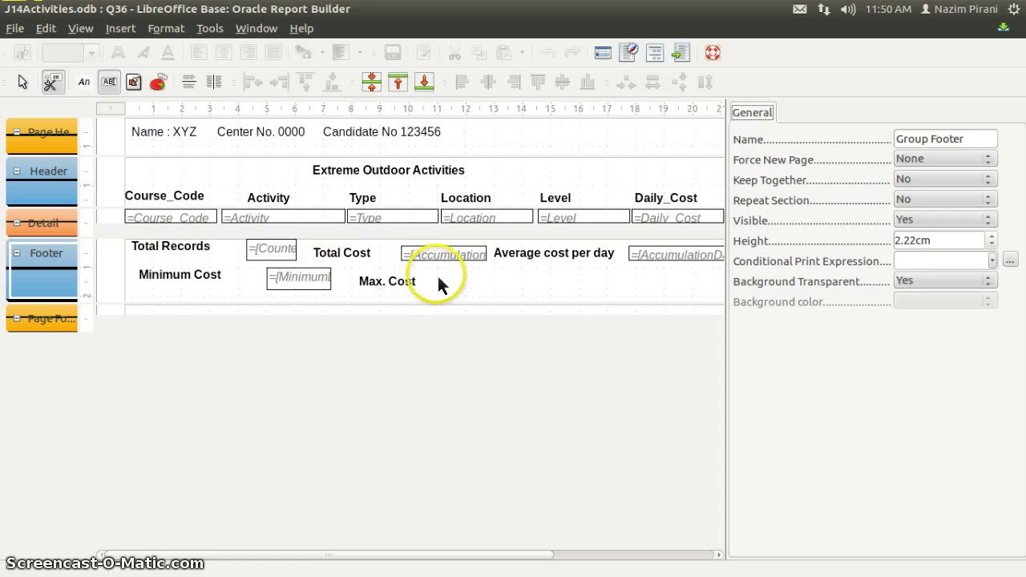
left_click_drag(440, 275, 517, 309)
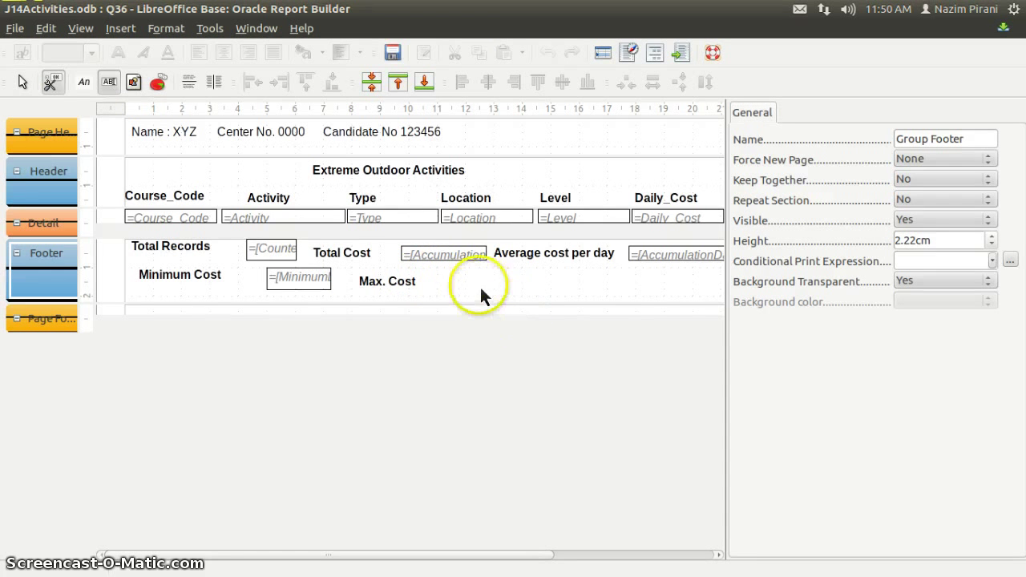
left_click(448, 285)
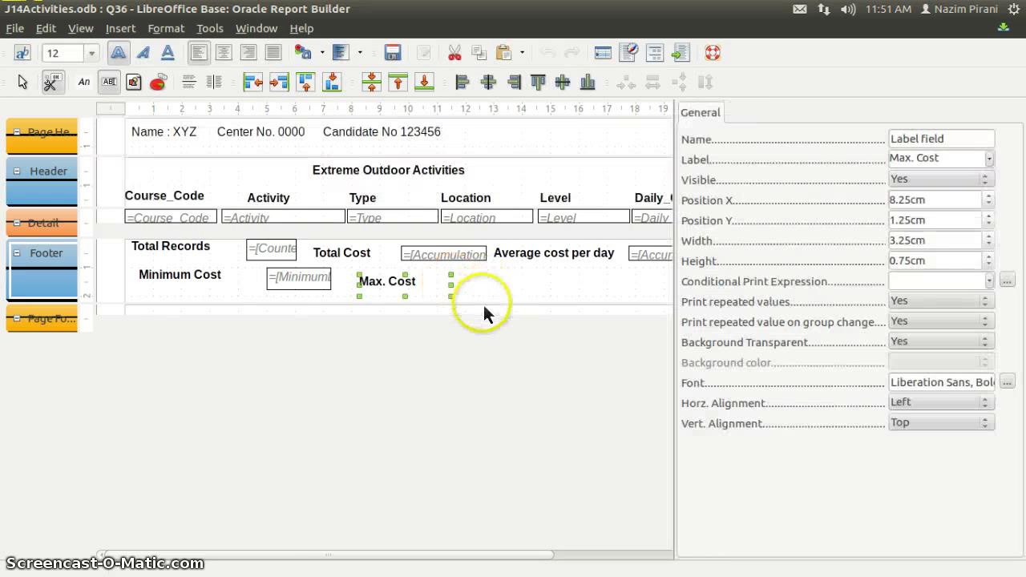
Enlarge the report's group footer section to a height of about 3.15 cm.
left_click_drag(497, 313, 494, 330)
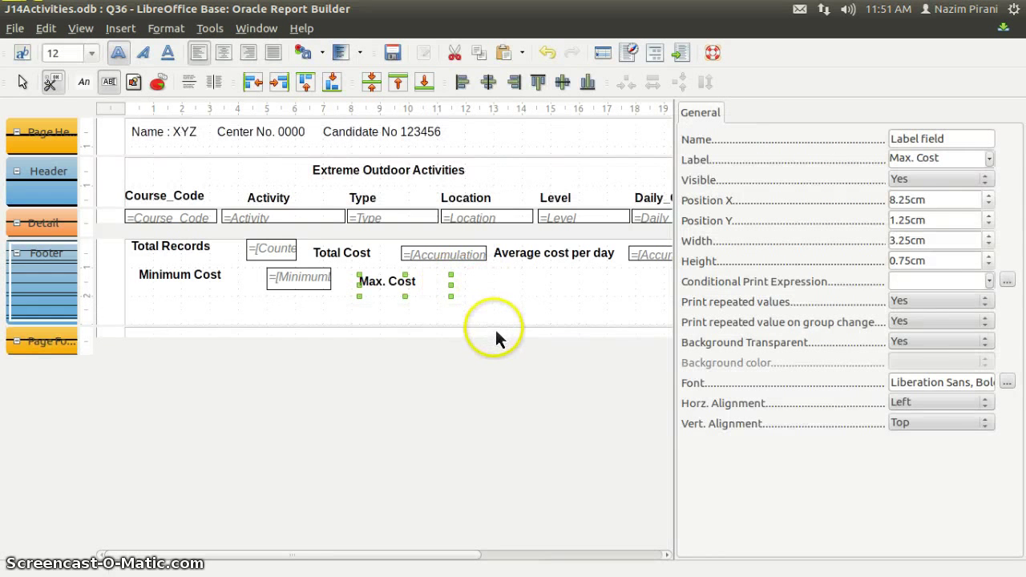
left_click(478, 279)
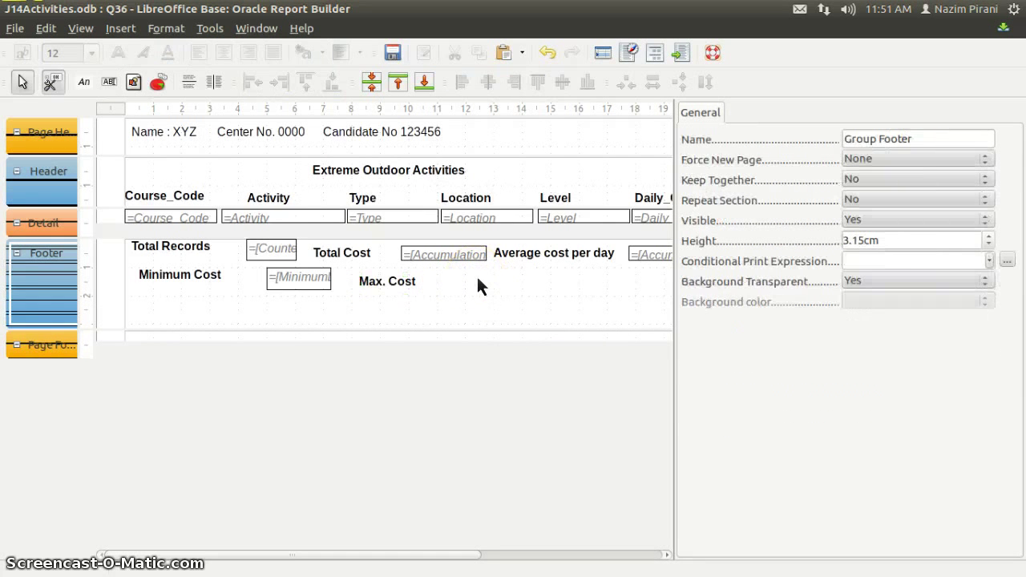
left_click(218, 176)
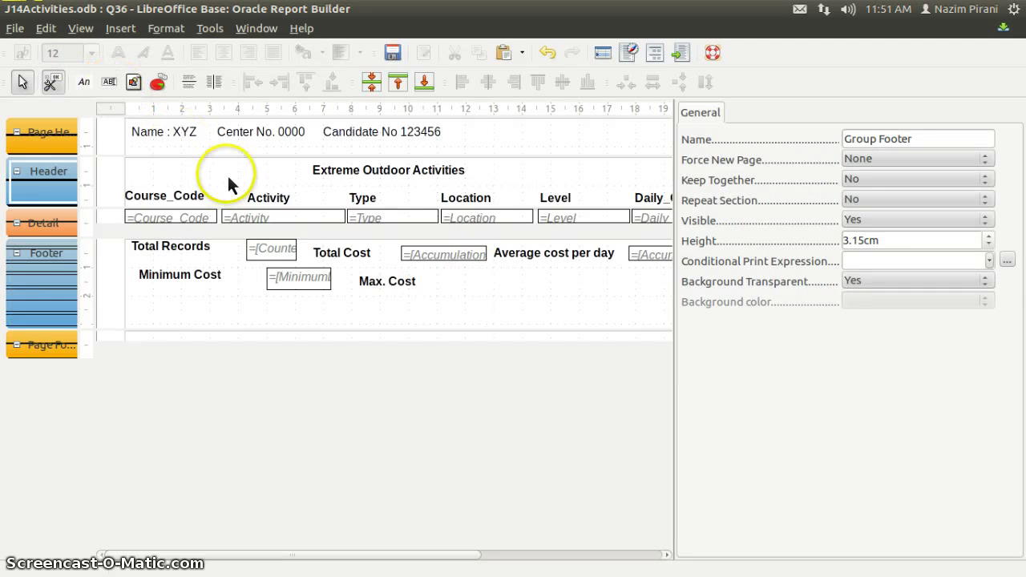
Draw a text box about 3 cm wide and 0.75 cm high in the footer, after the Max. Cost label.
left_click(108, 84)
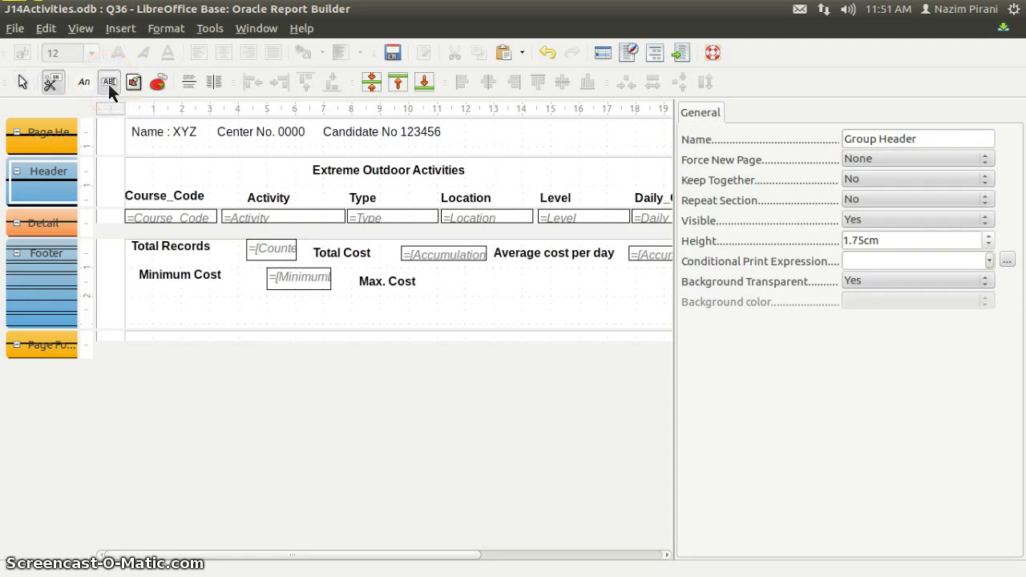
left_click(446, 276)
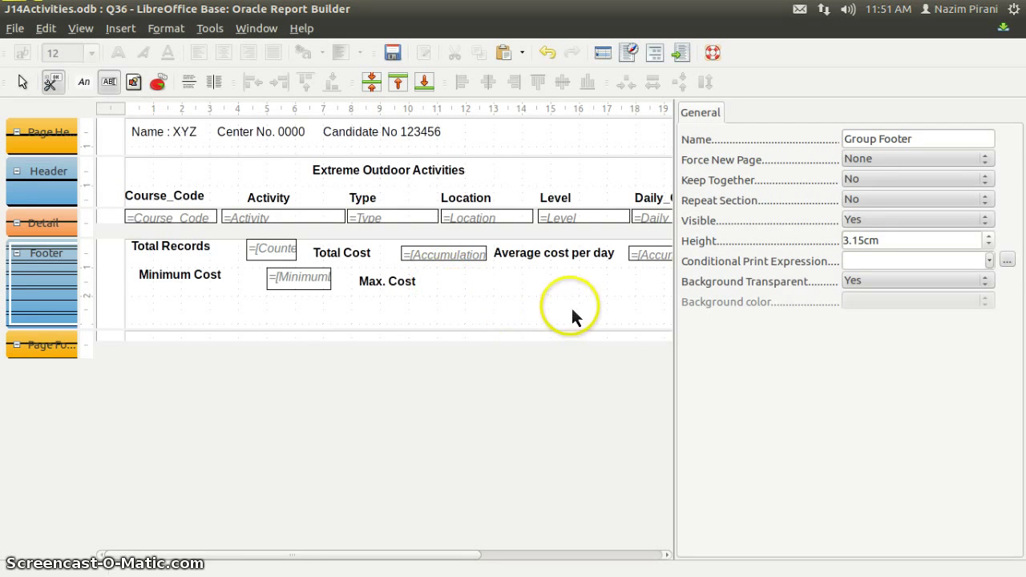
mouse_move(512, 295)
left_mouse_down()
mouse_move(542, 321)
mouse_move(574, 327)
left_mouse_up()
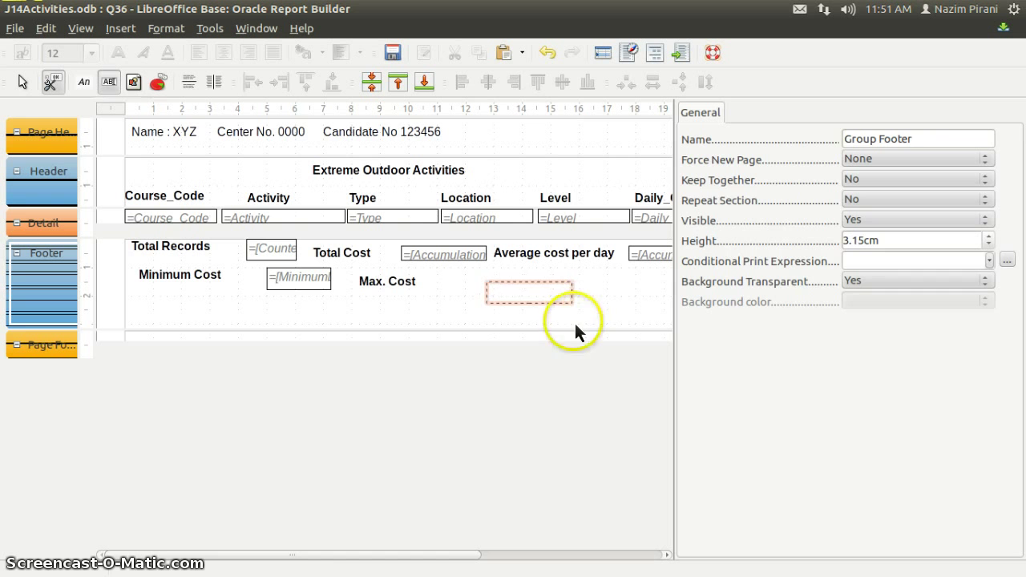
Try to narrow the Max. Cost label from its far edge.
left_click(363, 309)
left_click(371, 287)
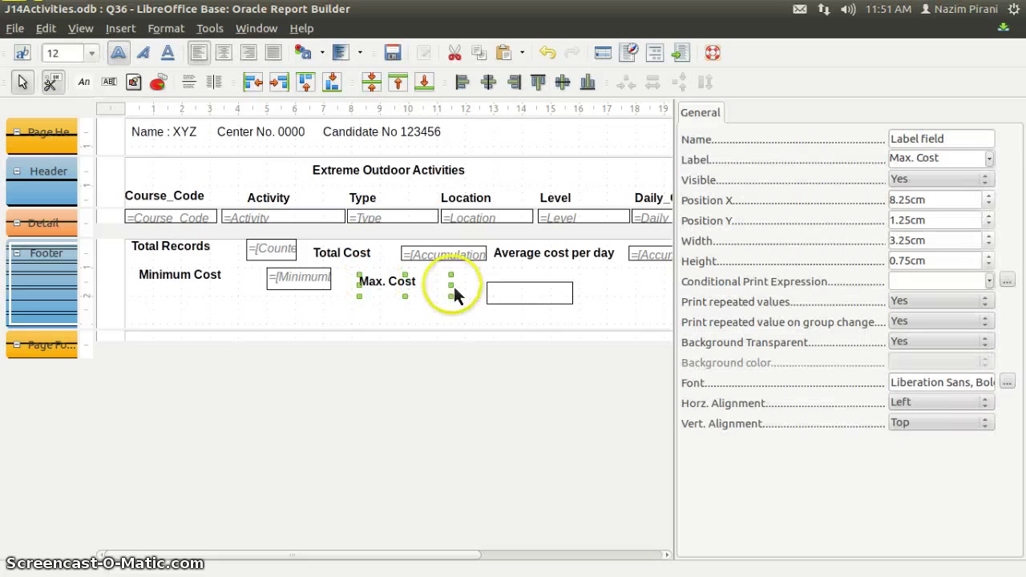
left_click_drag(458, 293, 432, 295)
Move the new text box beside the Max. Cost label, to about X 11.35 cm and Y 1.20 cm, and narrow it to about 2.15 cm.
left_click(513, 292)
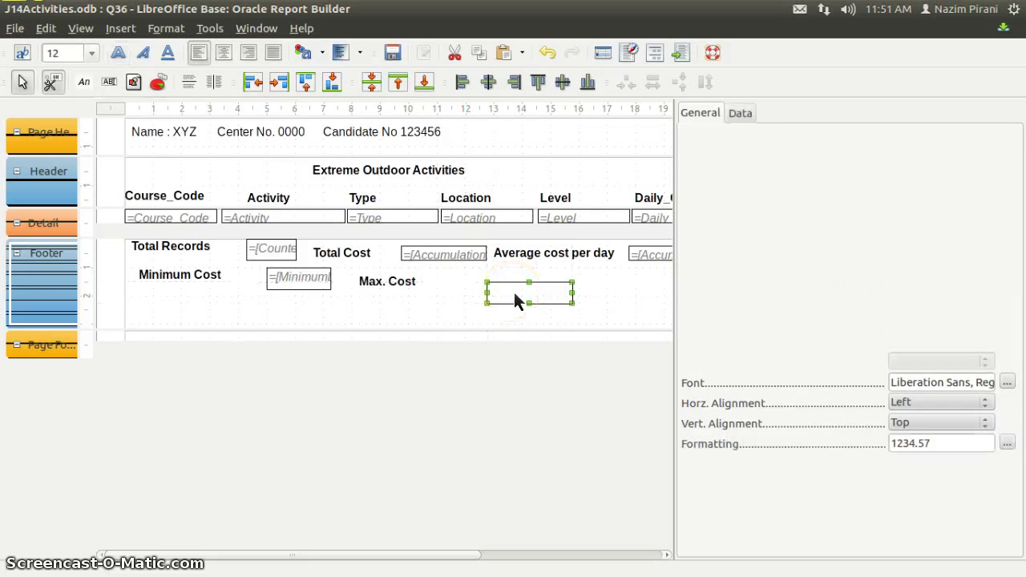
key("Up")
key("Up")
key("Up")
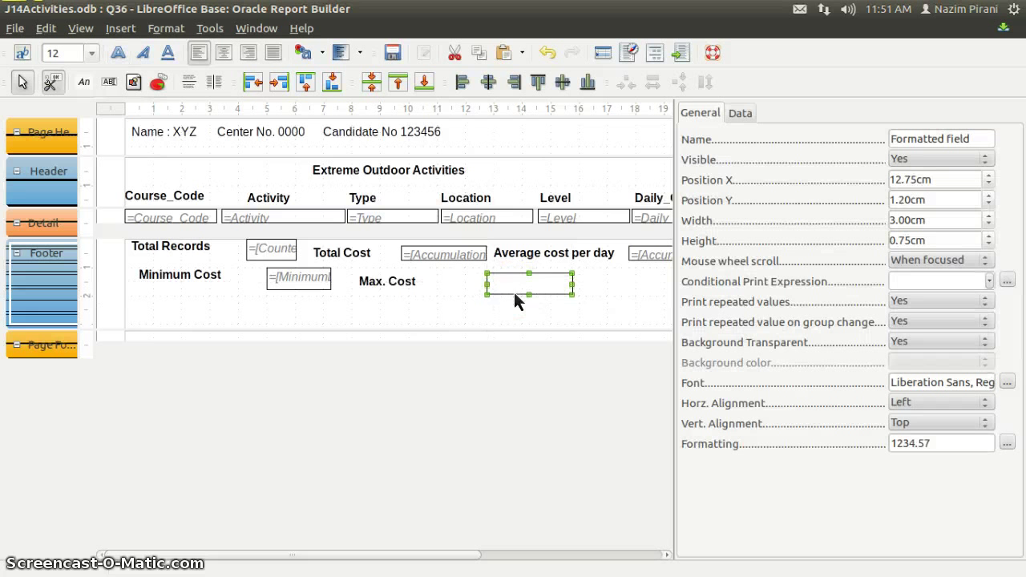
key("Left")
key("Left")
key("Left")
key("Left")
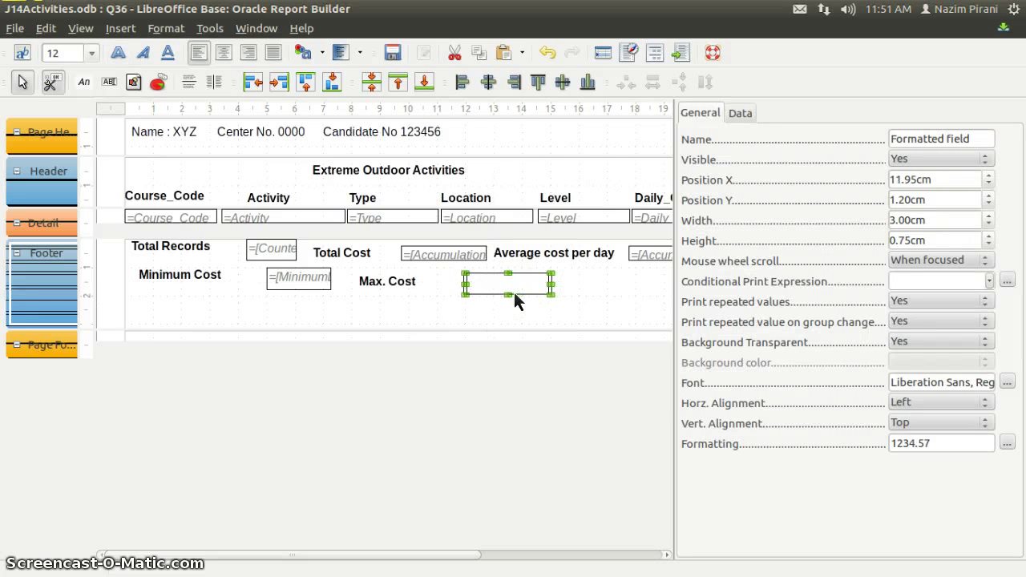
key("Left")
key("Left")
key("Left")
key("Left")
key("Left")
key("Left")
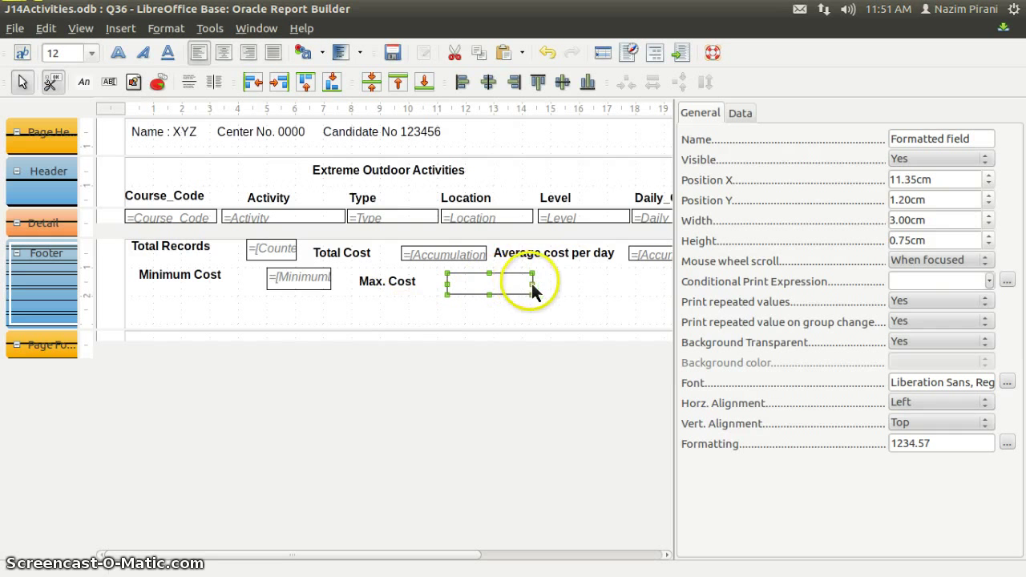
left_click_drag(532, 286, 508, 291)
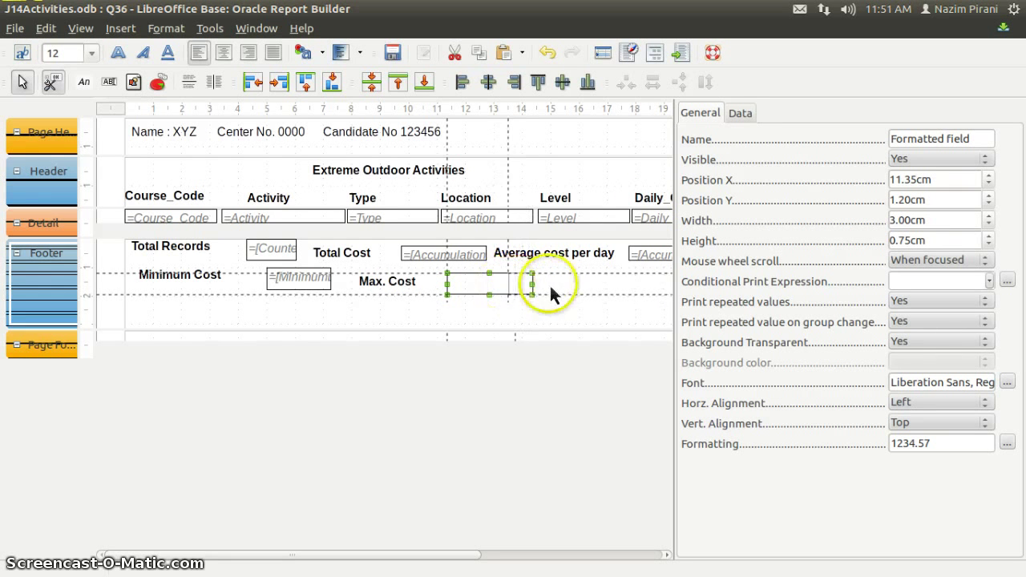
Set the Max. Cost text box's data field type to Function and bind it to Daily_Cost with the Maximum function.
left_click(740, 113)
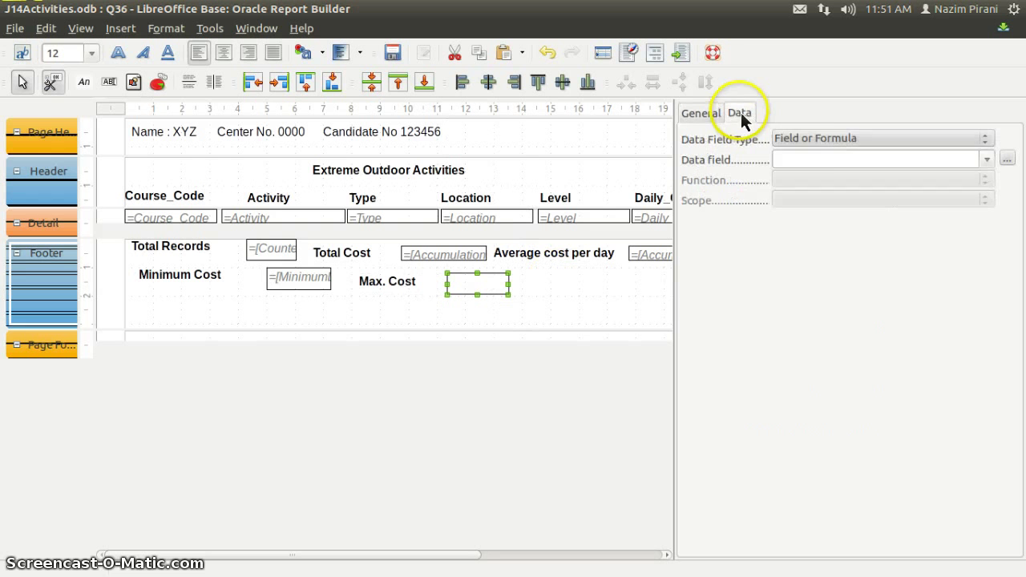
left_click(826, 138)
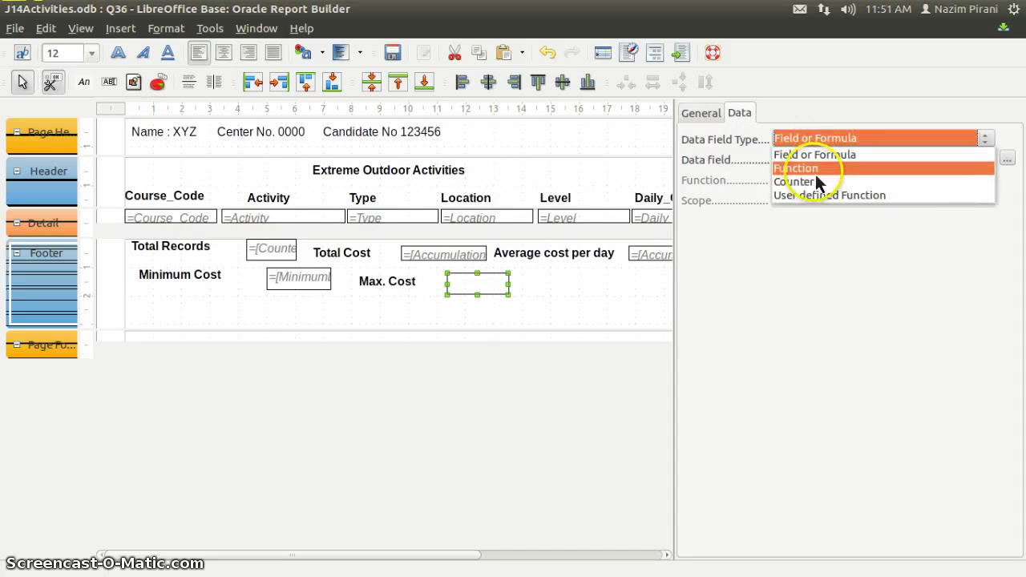
left_click(814, 169)
left_click(802, 160)
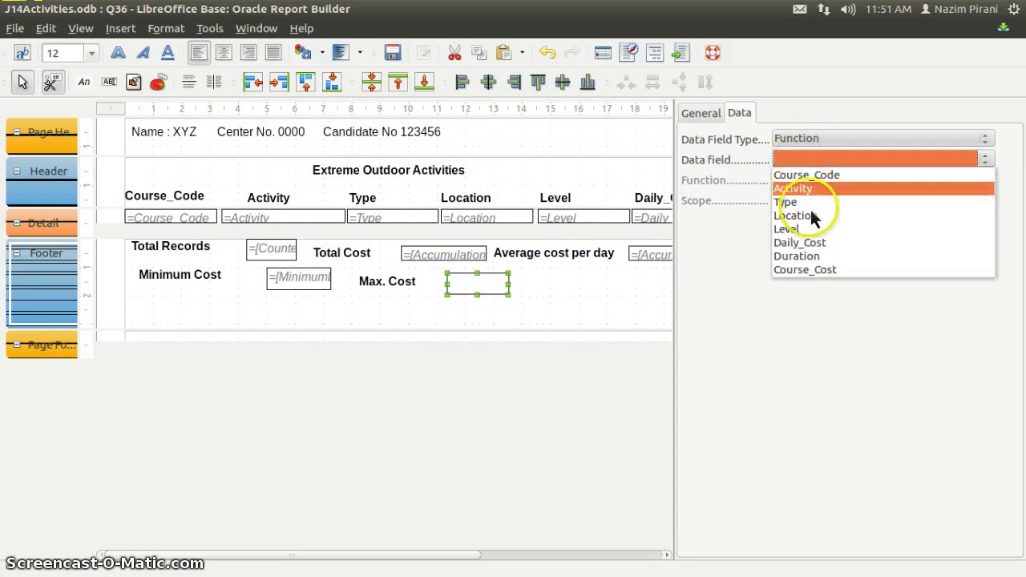
left_click(818, 244)
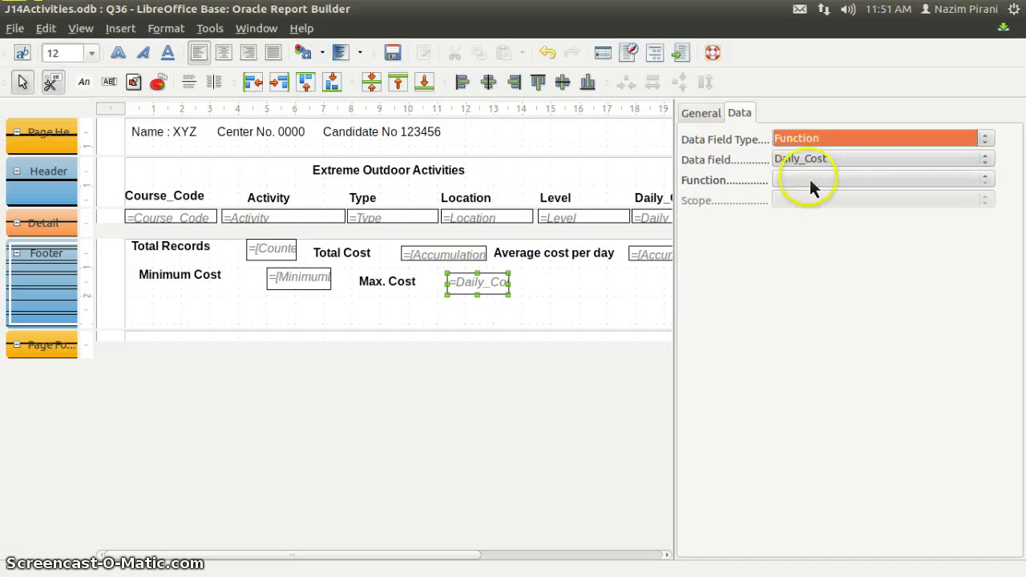
left_click(810, 181)
left_click(808, 224)
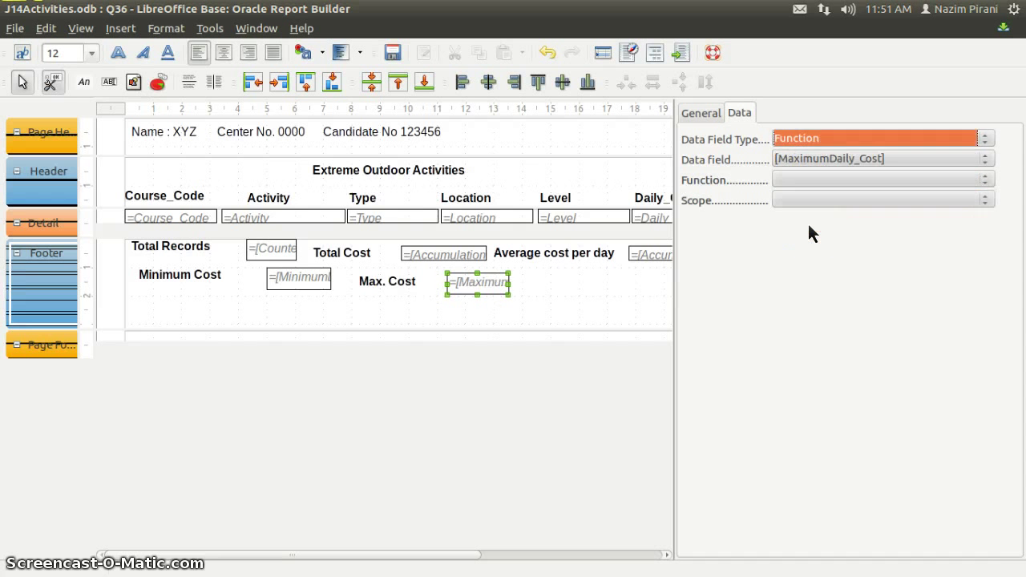
key("Tab")
key("Tab")
key("Tab")
key("Tab")
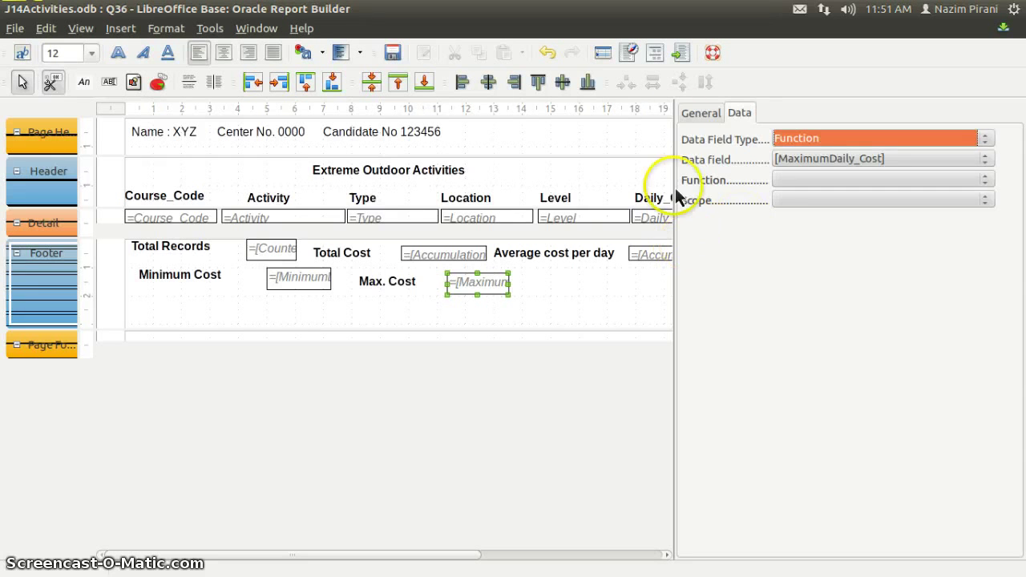
Format the Max. Cost text box as Currency using EUR € English (Ireland).
left_click(697, 115)
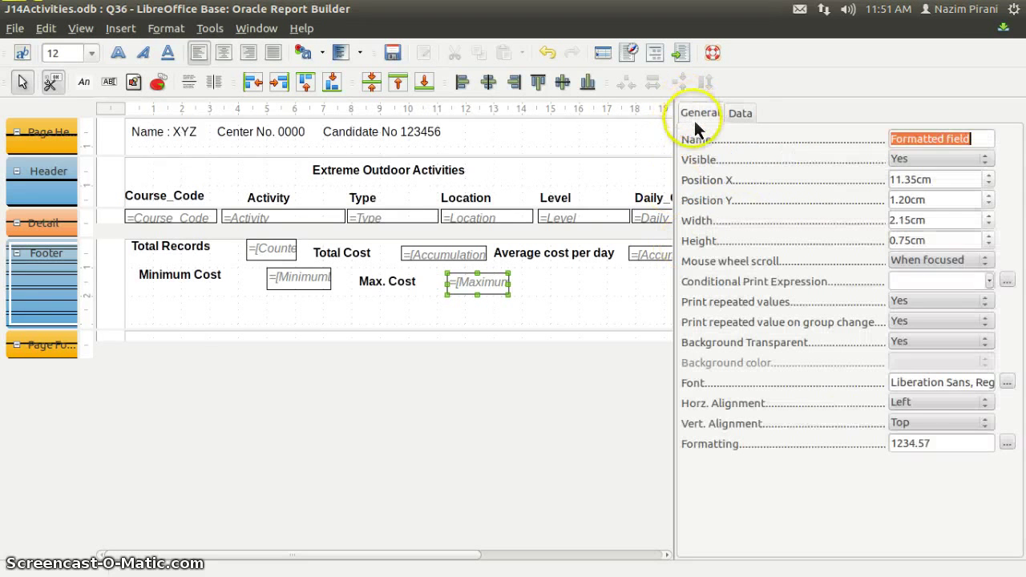
left_click(952, 443)
left_click(1007, 443)
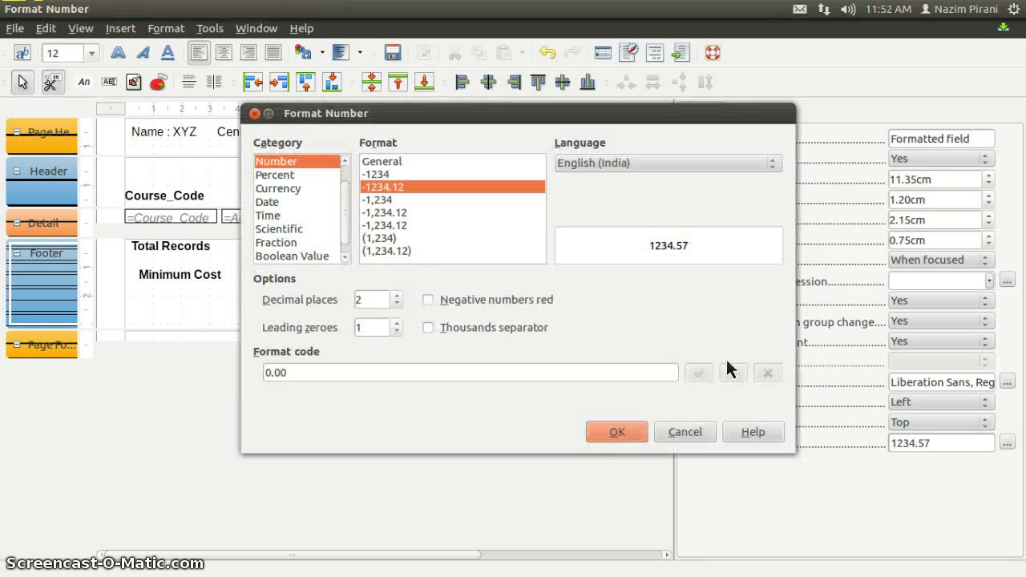
key("Down")
key("Down")
key("alt+Down")
key("Page_Up")
key("Page_Up")
key("Page_Up")
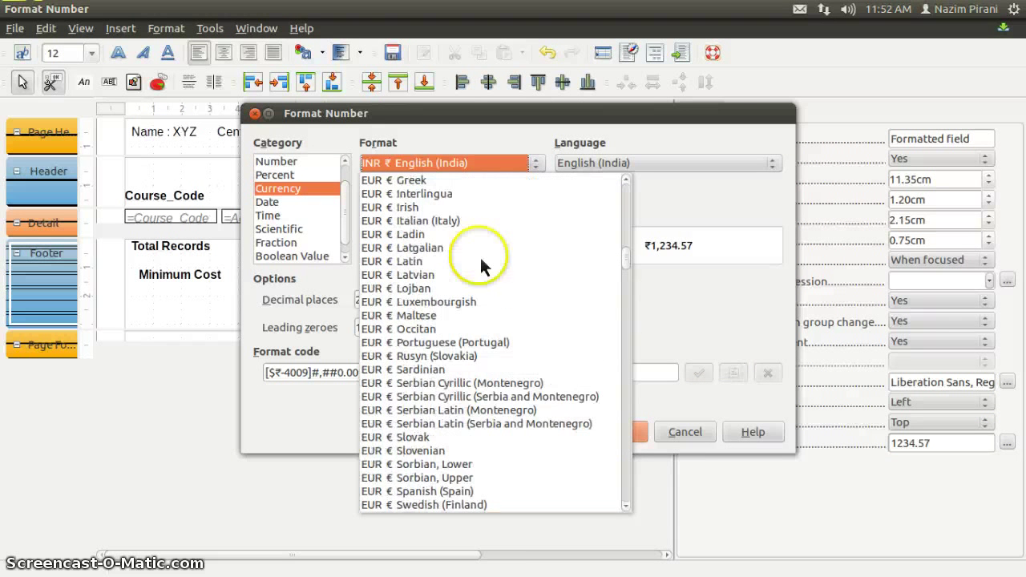
scroll(481, 260, "up", 1)
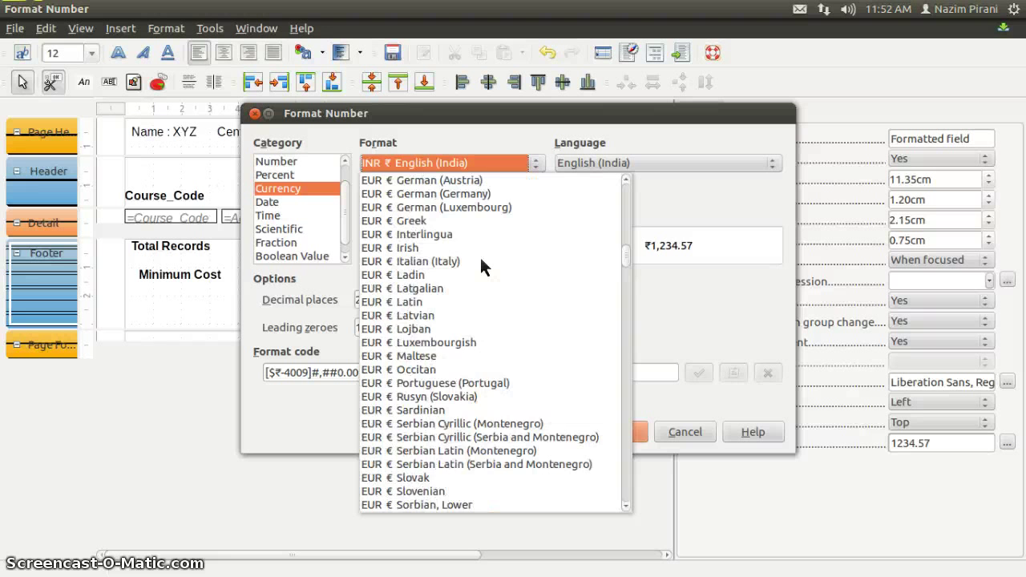
scroll(481, 260, "up", 7)
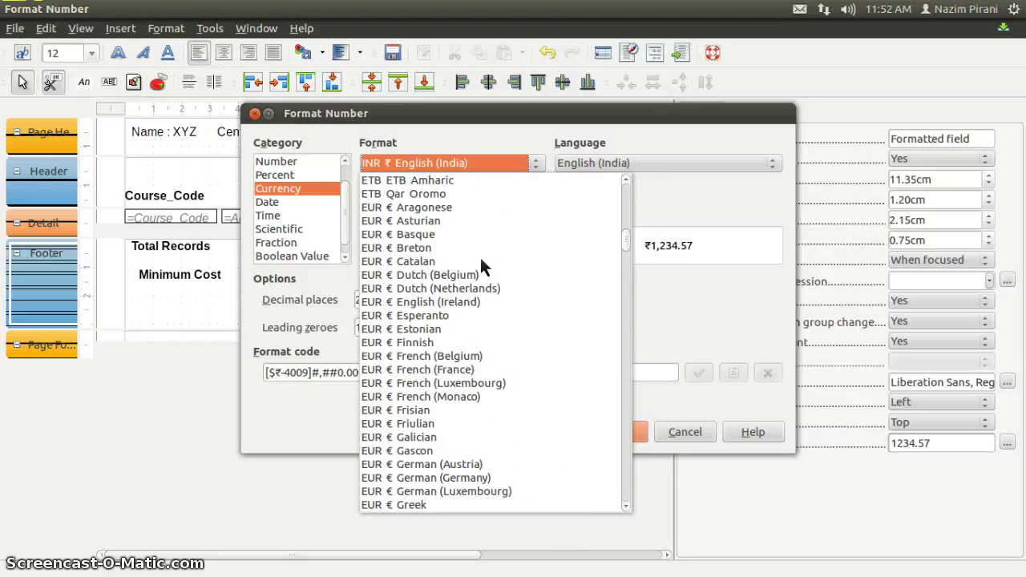
left_click(462, 303)
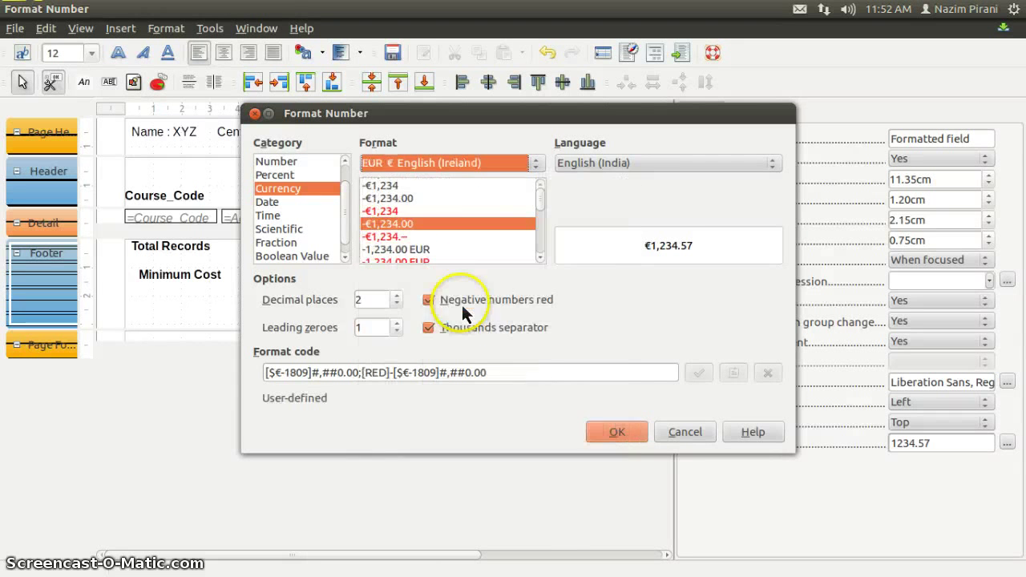
left_click(606, 436)
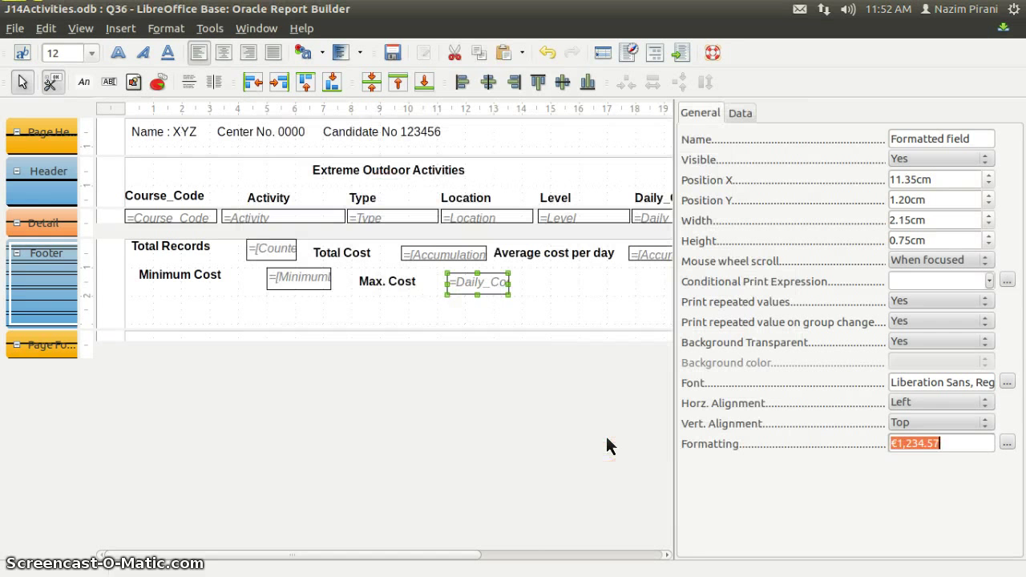
Save the report and reduce the footer section's height to about 2.12 cm.
left_click(394, 58)
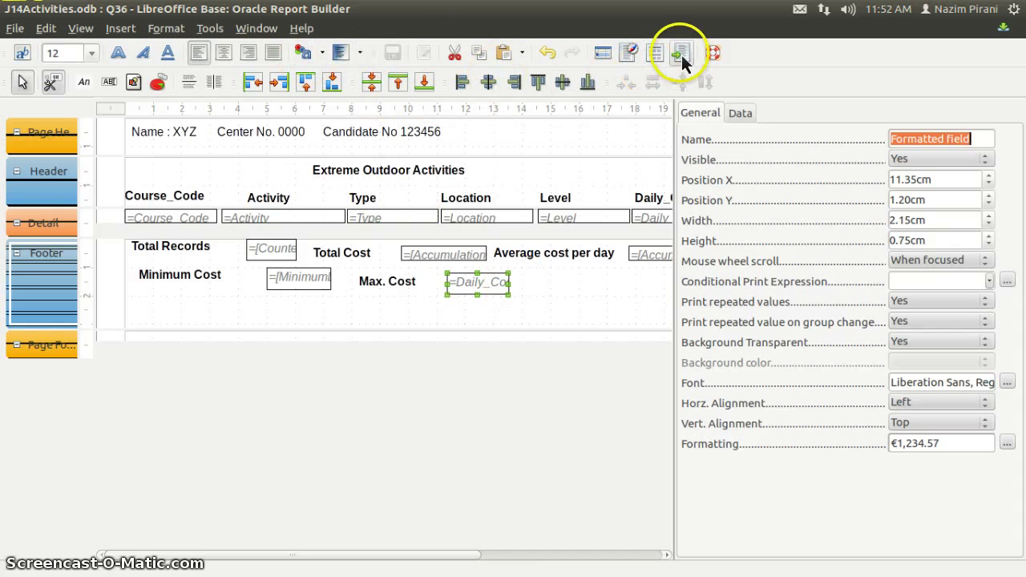
left_click_drag(419, 328, 418, 298)
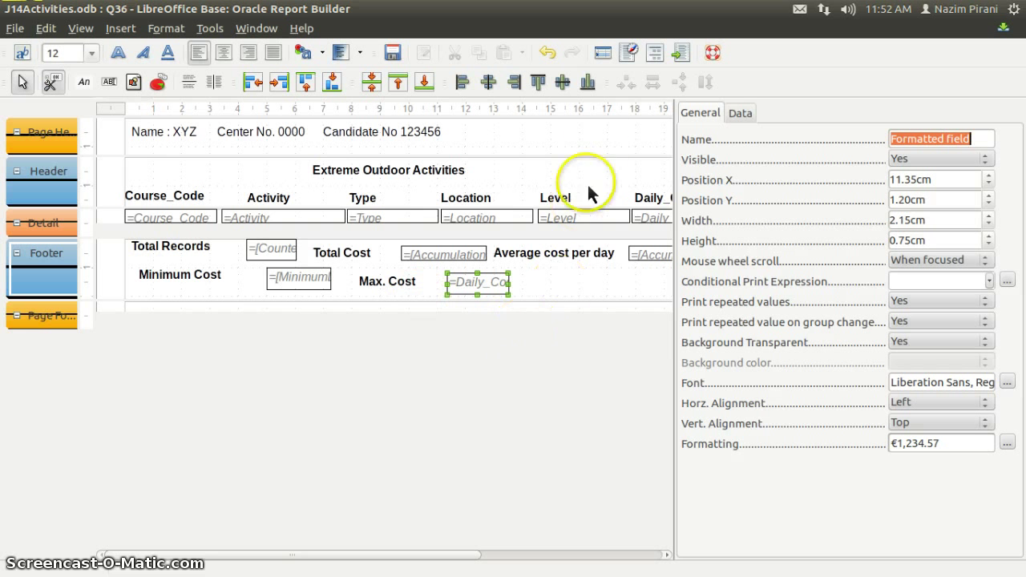
Run the report, examine the footer's record count and cost figures in the output, and close the output document.
left_click(680, 53)
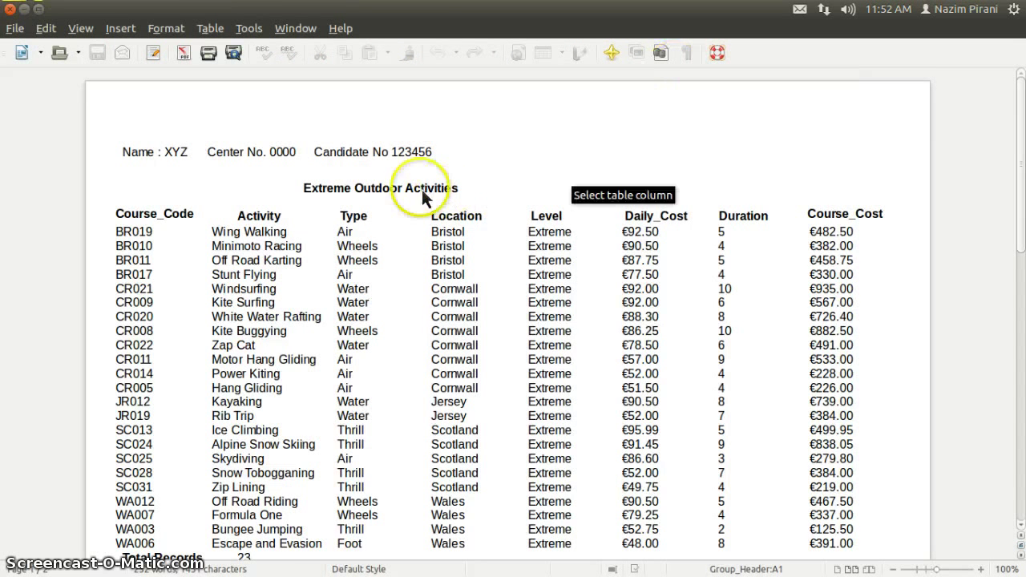
scroll(514, 181, "down", 3)
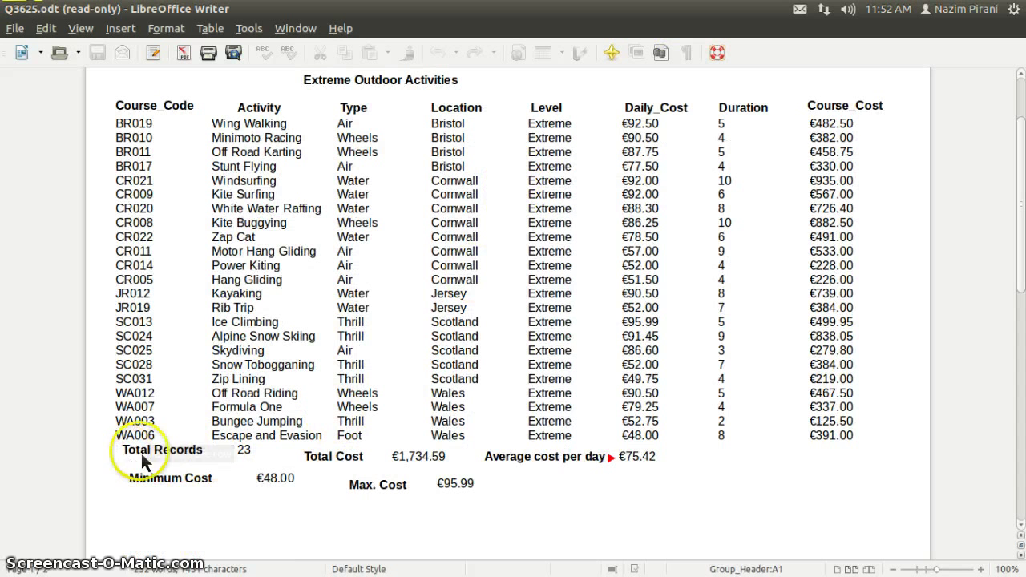
left_click_drag(145, 453, 620, 472)
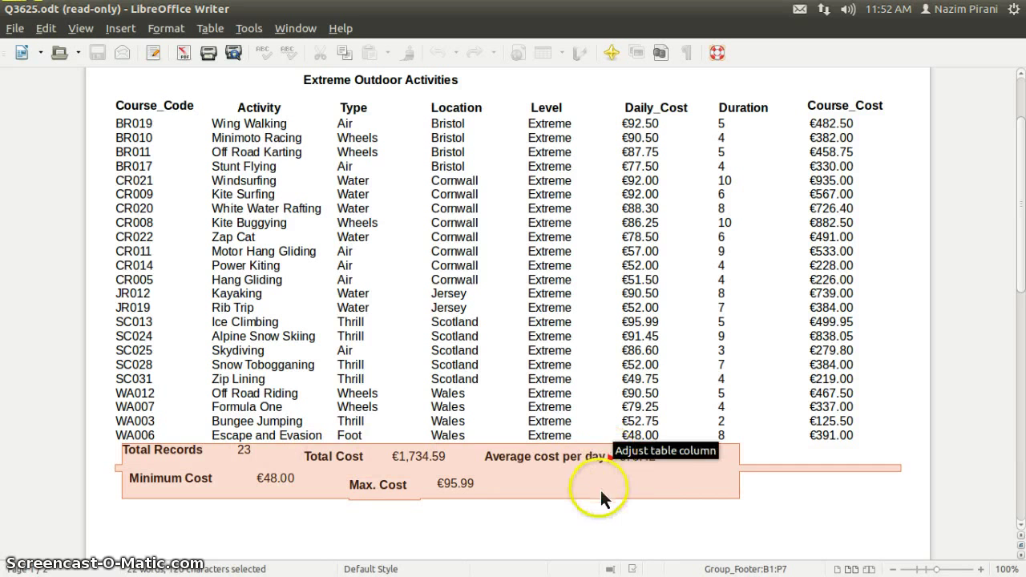
left_click(602, 462)
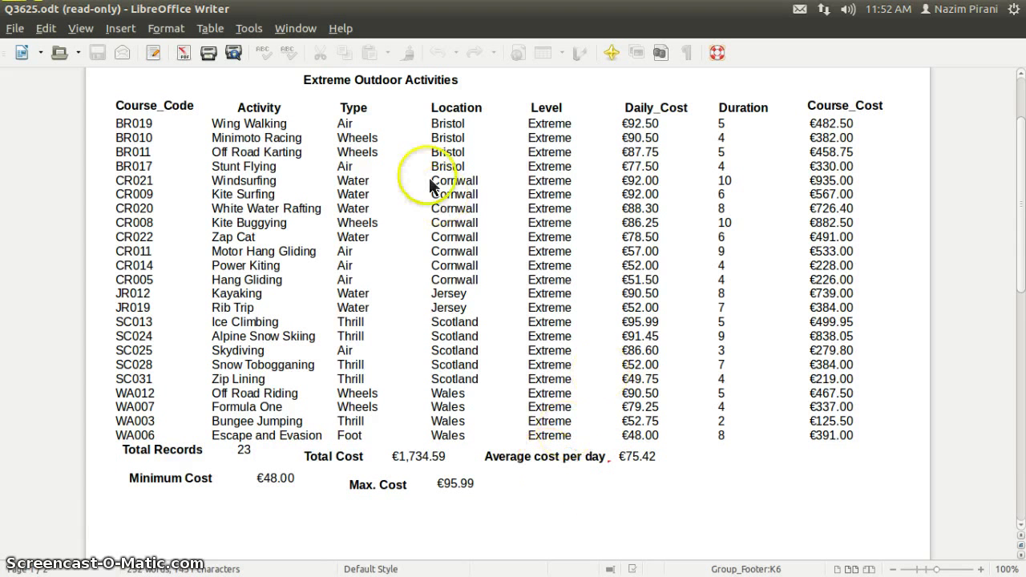
left_click(15, 28)
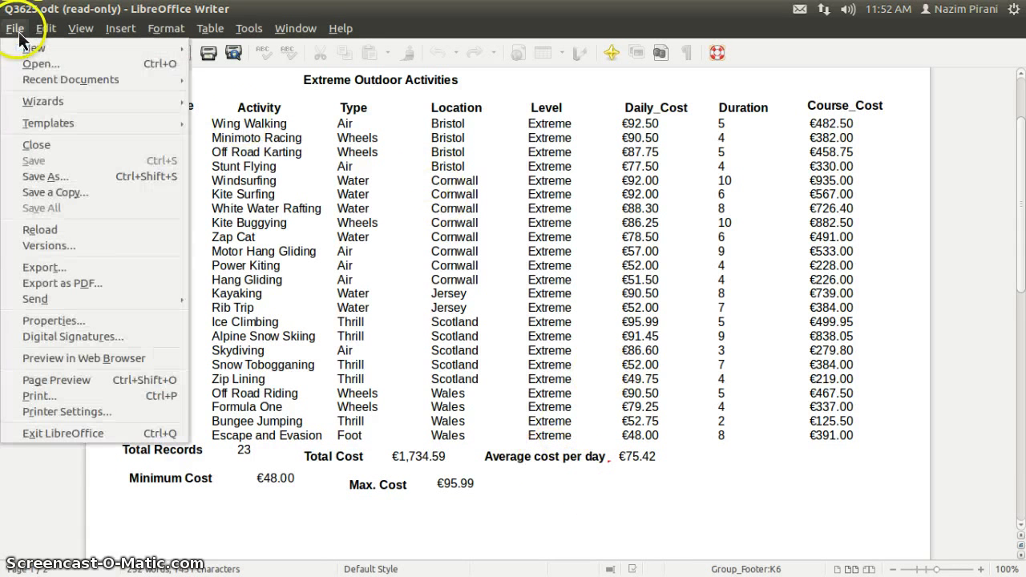
left_click(28, 146)
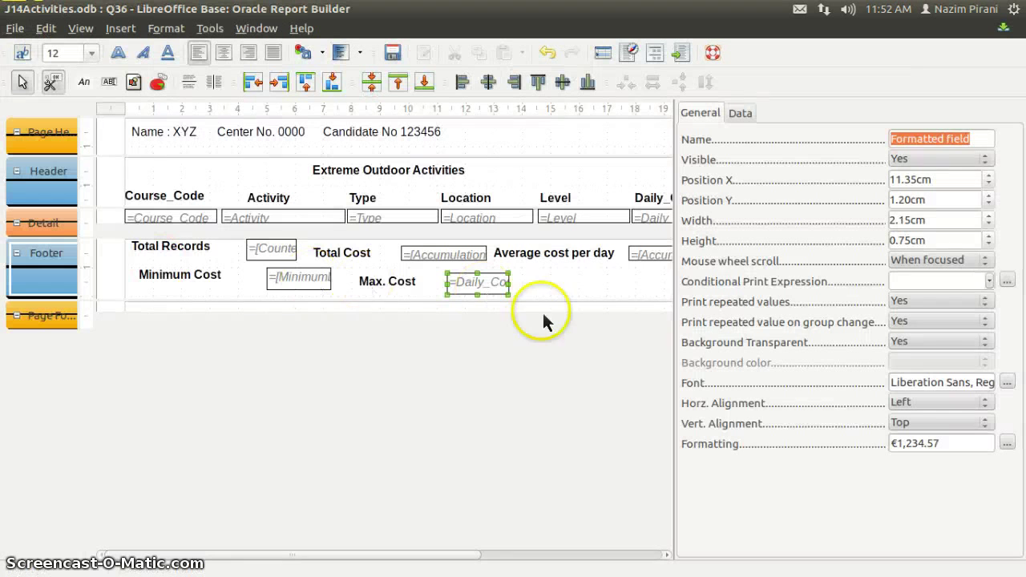
Hide the properties pane and shift the Average cost per day text box right, away from its label.
right_click(612, 285)
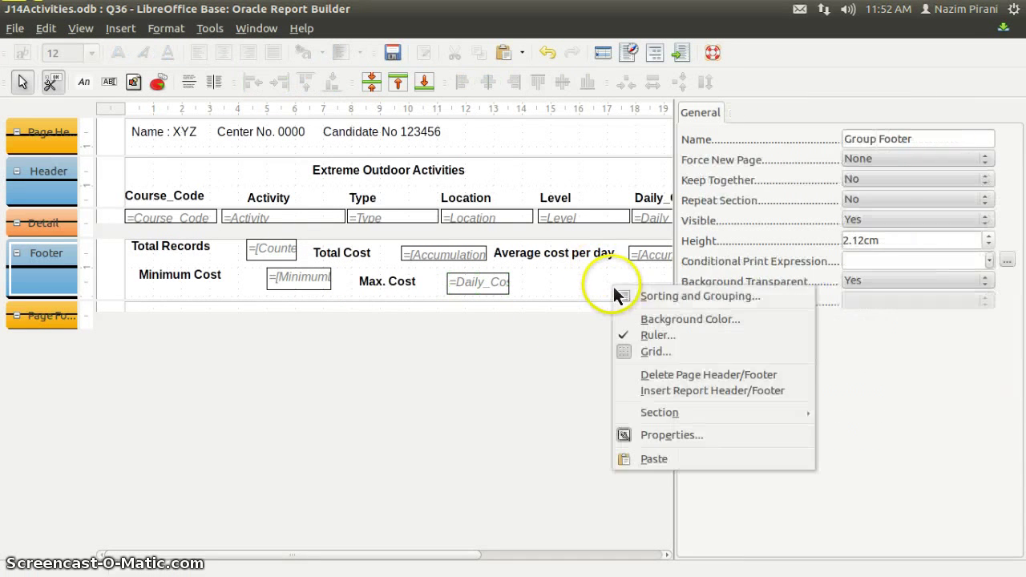
left_click(633, 435)
left_click(692, 259)
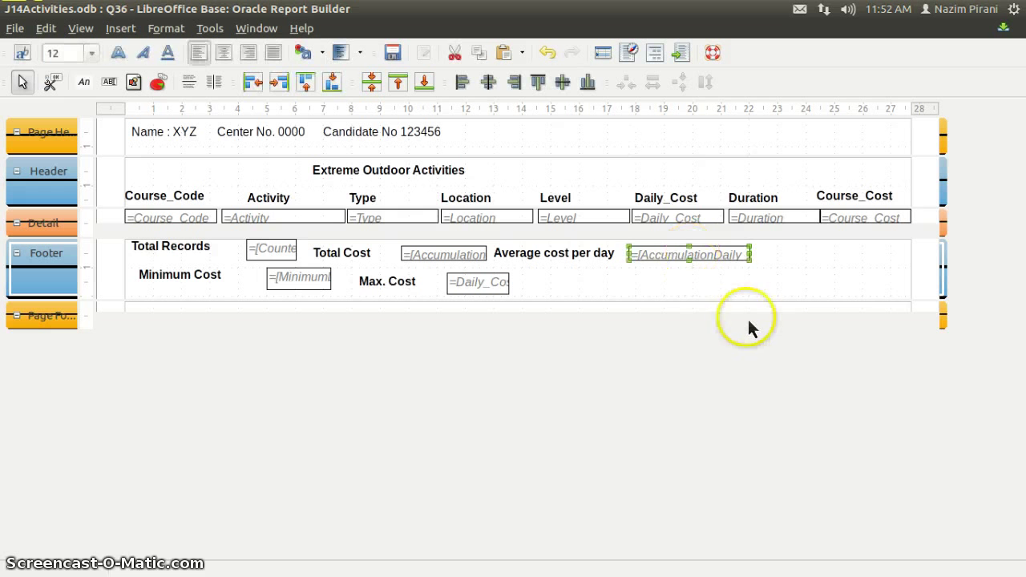
key("Right")
key("Right")
key("Right")
key("Right")
key("Right")
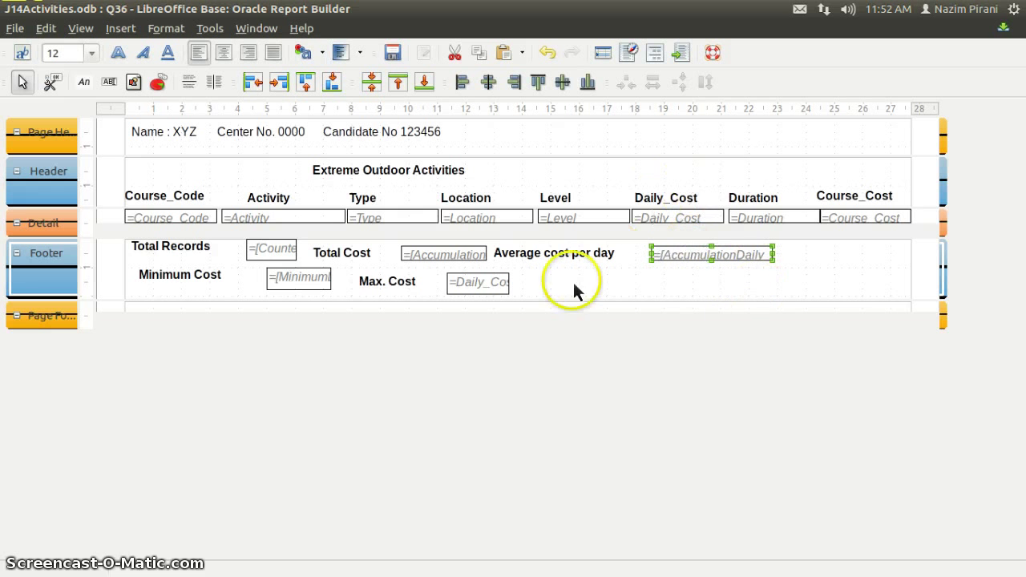
Widen the Average cost per day label to just short of its text box and save the report.
left_click(566, 257)
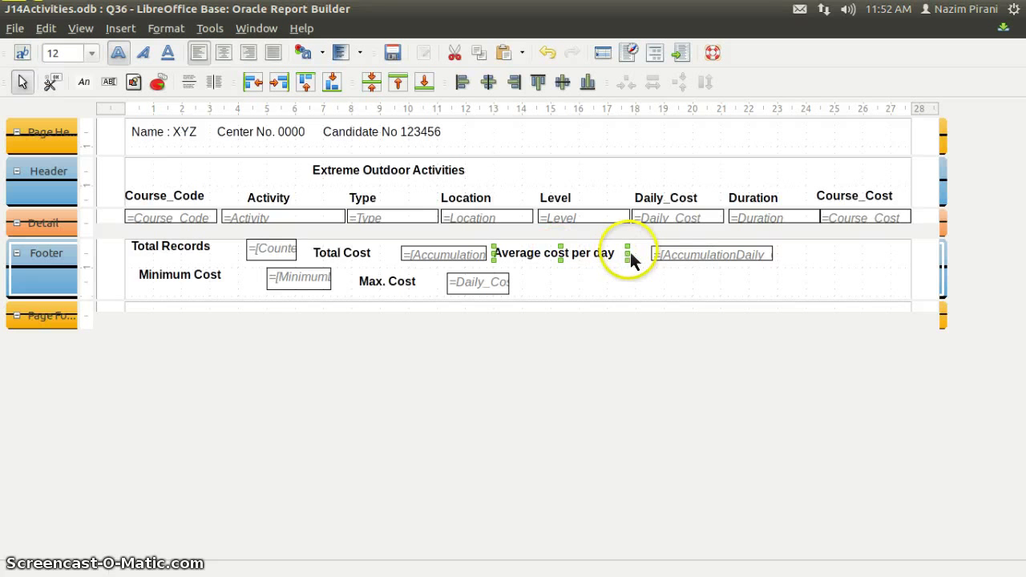
left_click_drag(630, 255, 644, 258)
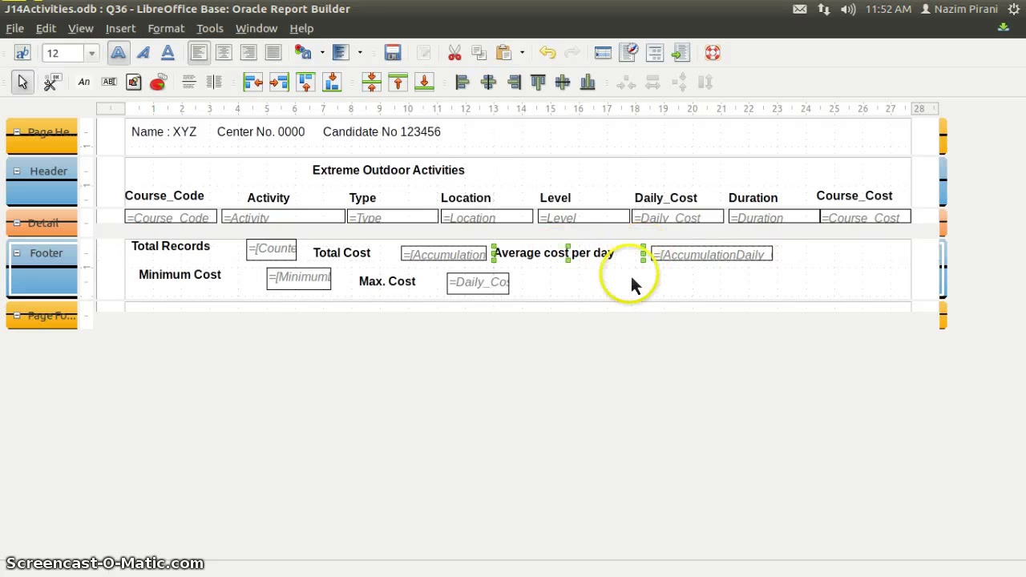
left_click(392, 52)
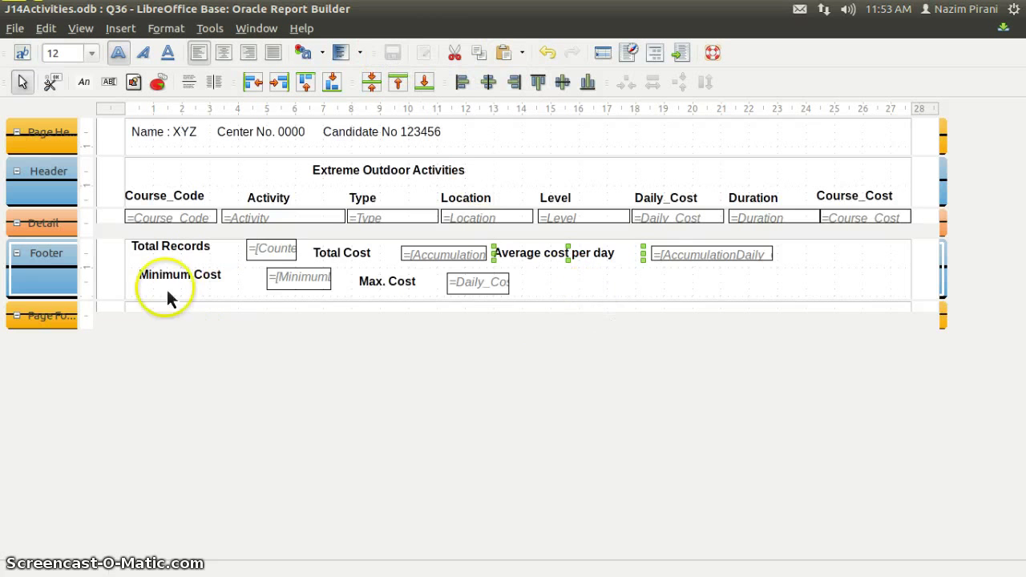
Lower the Total Records label to line up with the Total Cost label in the footer.
left_click(171, 255)
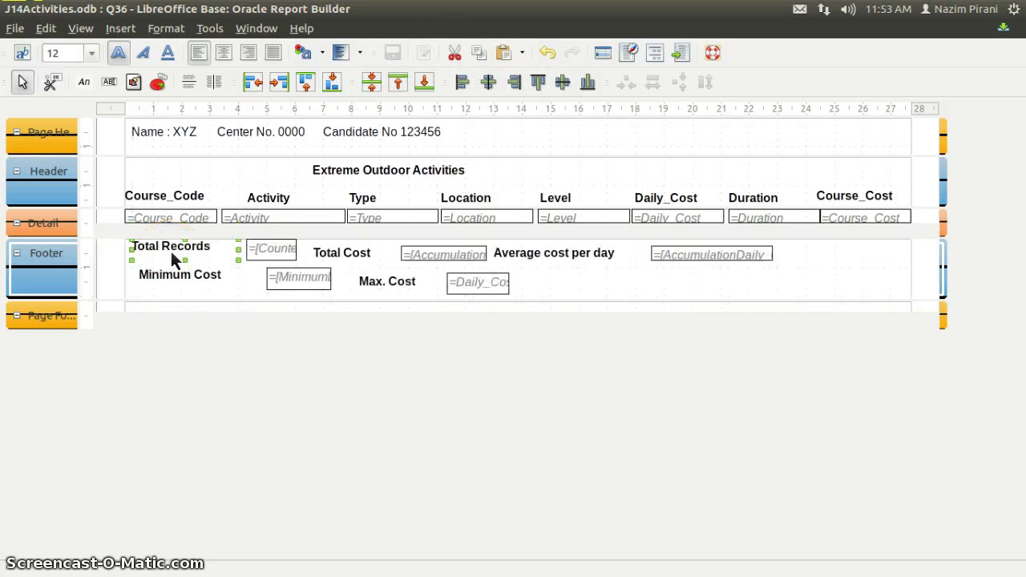
key("Down")
key("Down")
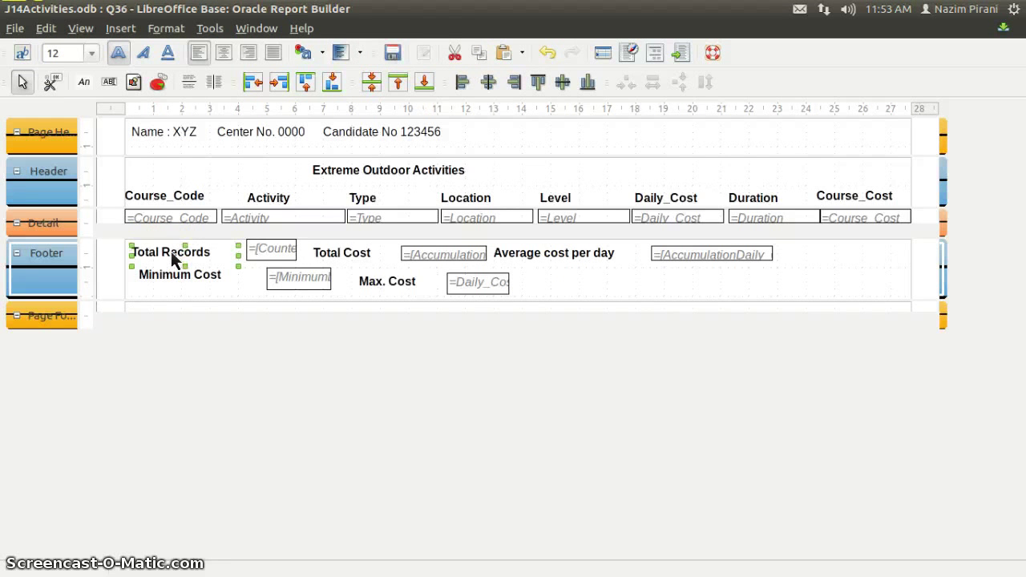
Move the Minimum Cost label down to the Max. Cost row and left to sit beneath Total Records.
left_click(172, 277)
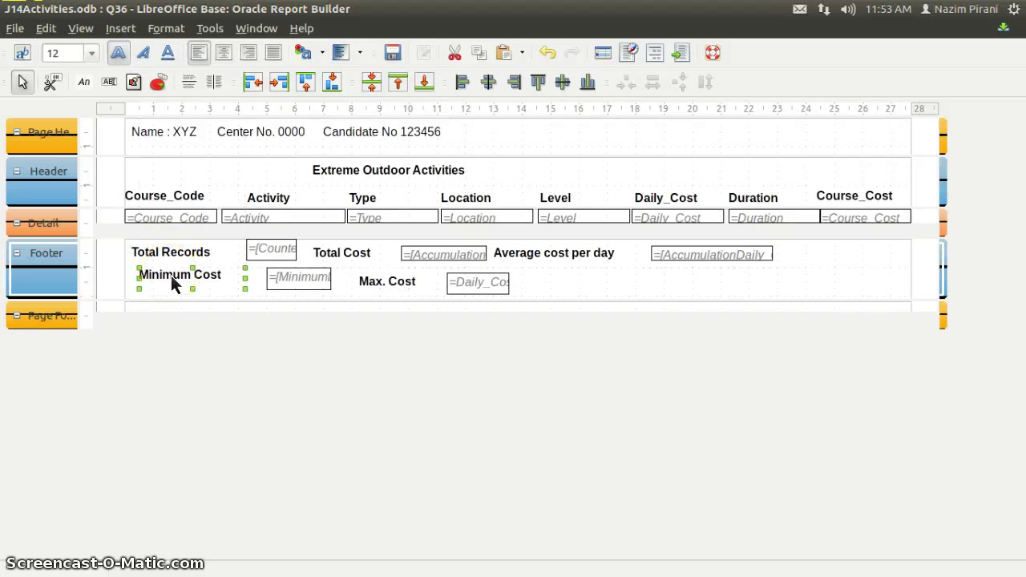
key("Down")
key("Down")
key("Left")
key("Left")
key("Left")
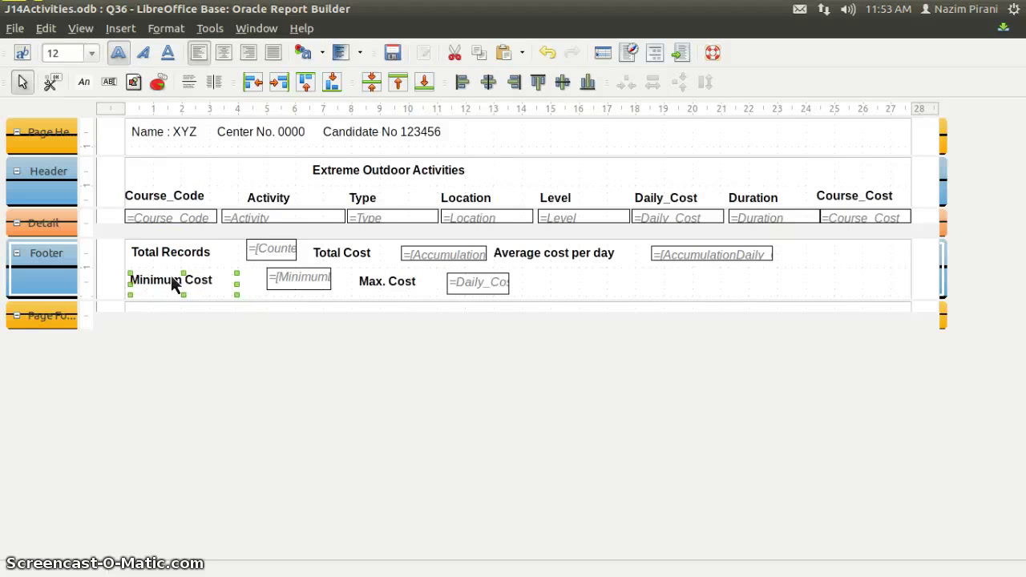
Shift the Total Records text box slightly left, up to the end of its label.
left_click(257, 254)
key("Left")
key("Left")
key("Left")
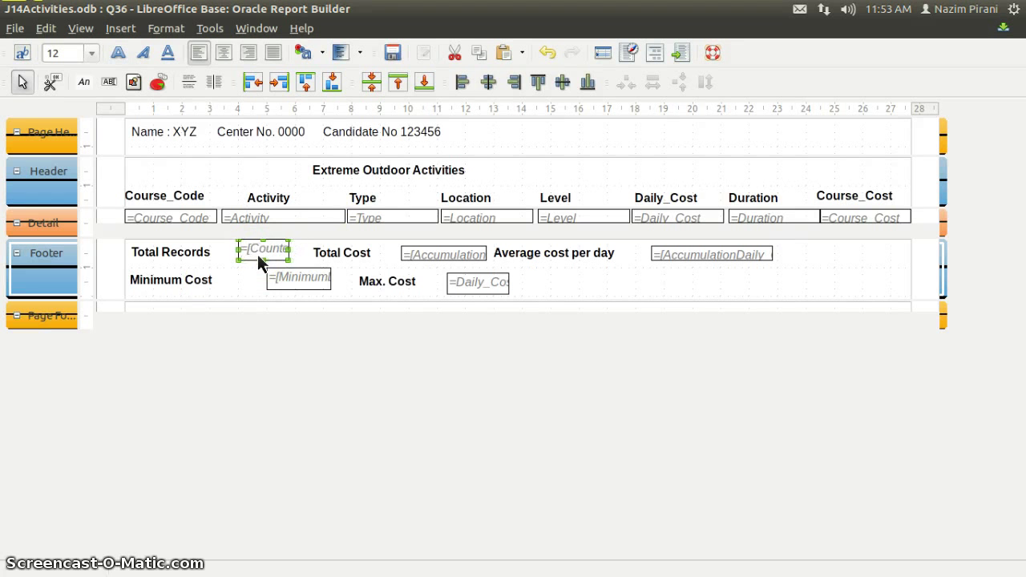
Move the Minimum Cost text box left to align with the Total Records text box above it.
left_click(289, 277)
key("Left")
key("Left")
key("Left")
key("Left")
key("Left")
key("Left")
key("Left")
key("Left")
key("Left")
key("Left")
key("Left")
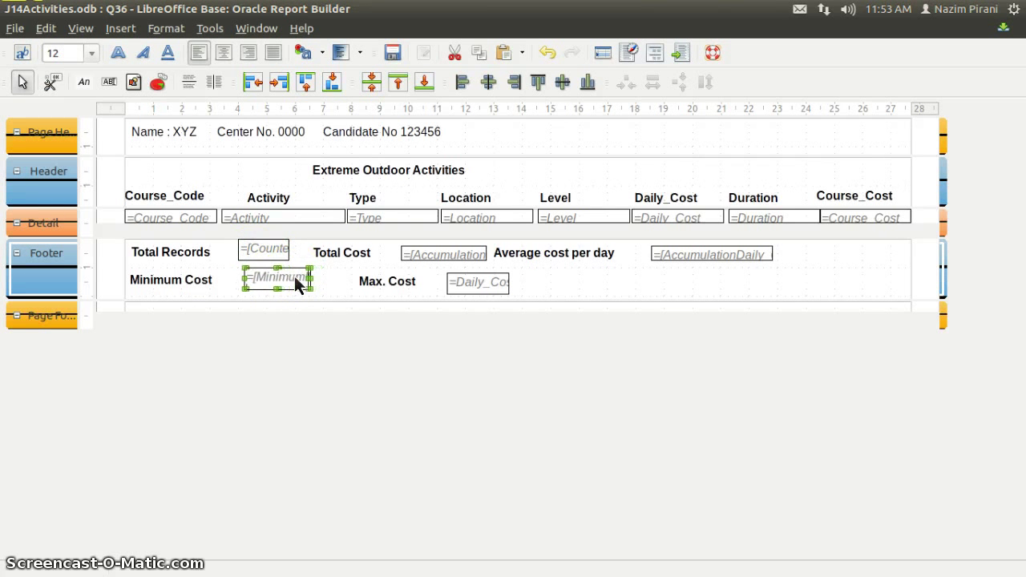
Move the Max. Cost label left to align beneath the Total Cost label.
left_click(391, 287)
key("Left")
key("Left")
key("Left")
key("Left")
key("Left")
key("Left")
key("Left")
key("Left")
key("Left")
key("Left")
key("Left")
key("Left")
key("Left")
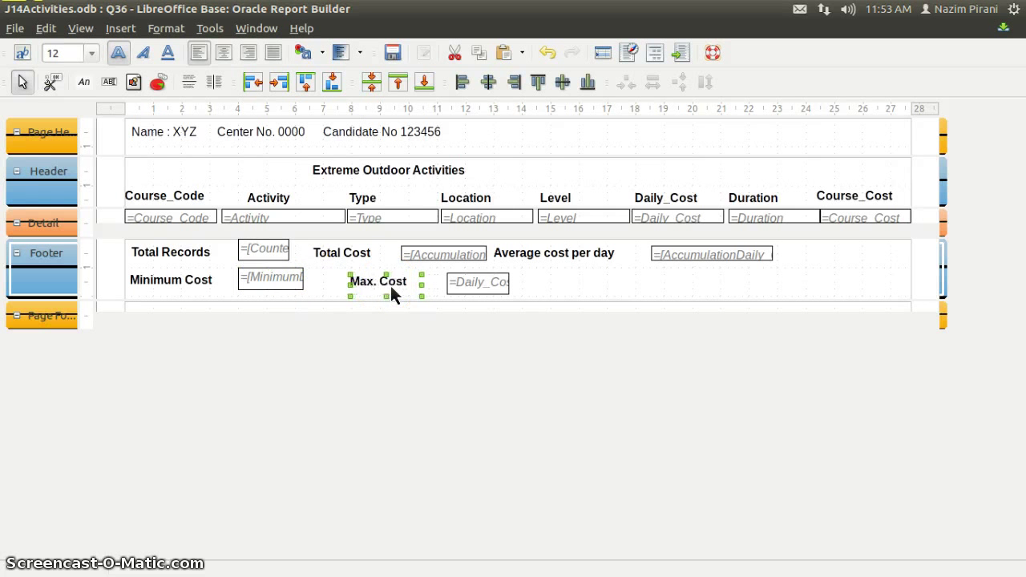
key("Left")
key("Left")
key("Left")
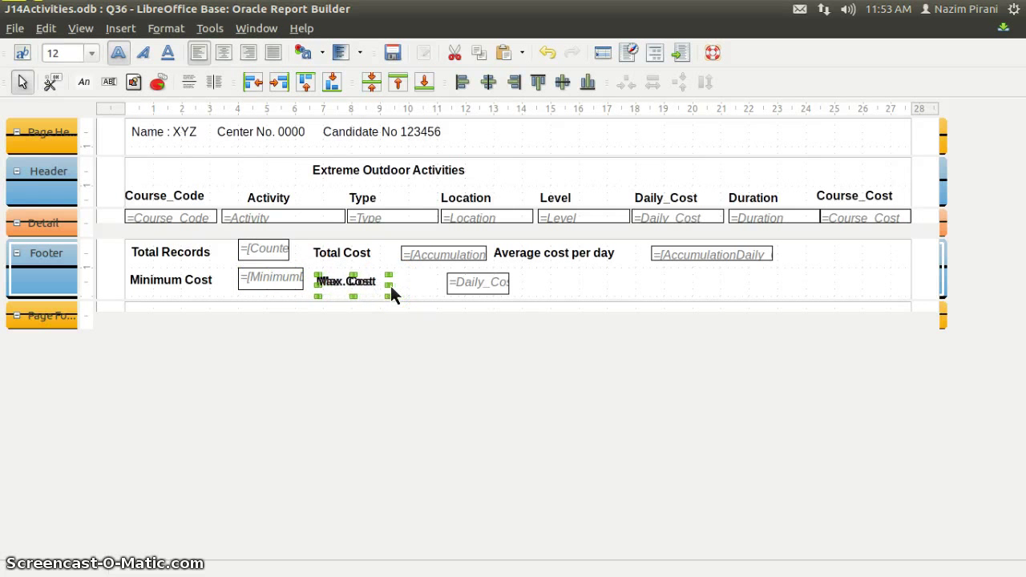
Move the Max. Cost text box left to align beneath the Total Cost text box, and save the report.
left_click(493, 284)
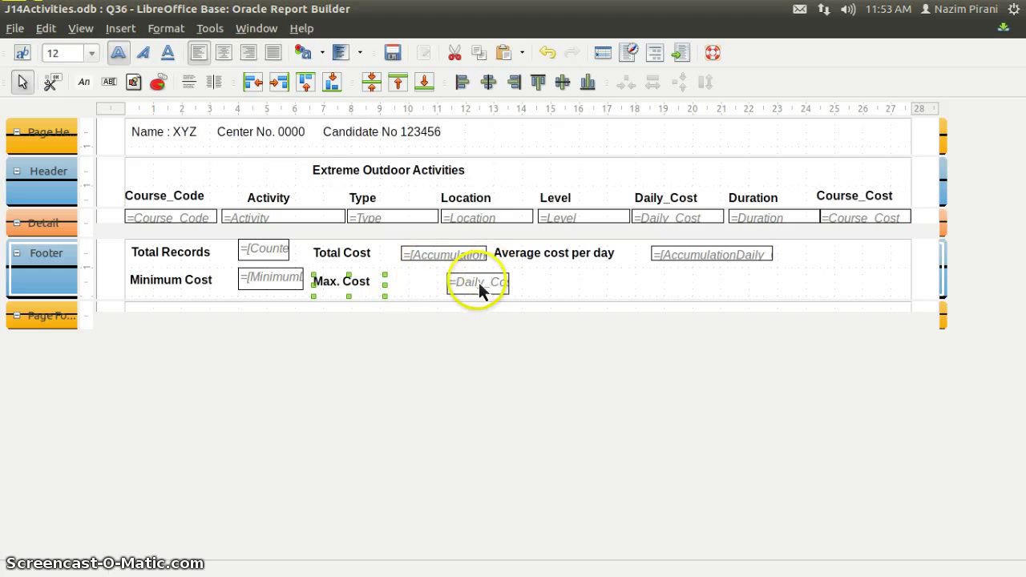
left_click(490, 286)
key("Left")
key("Left")
key("Left")
key("Left")
key("Left")
key("Left")
key("Left")
key("Left")
key("Left")
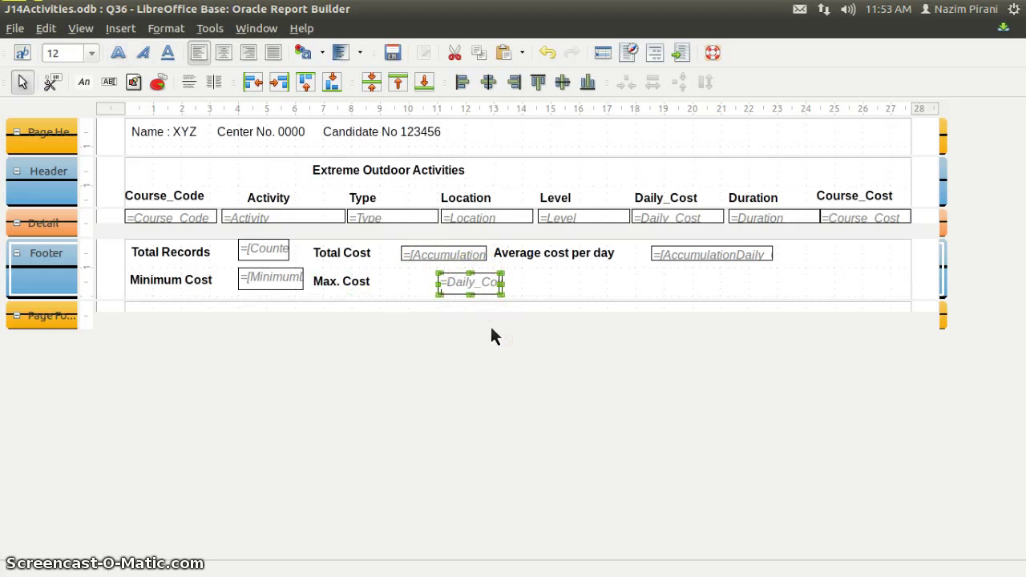
key("Left")
key("Left")
key("Left")
key("Left")
key("Left")
key("Left")
key("Left")
key("Left")
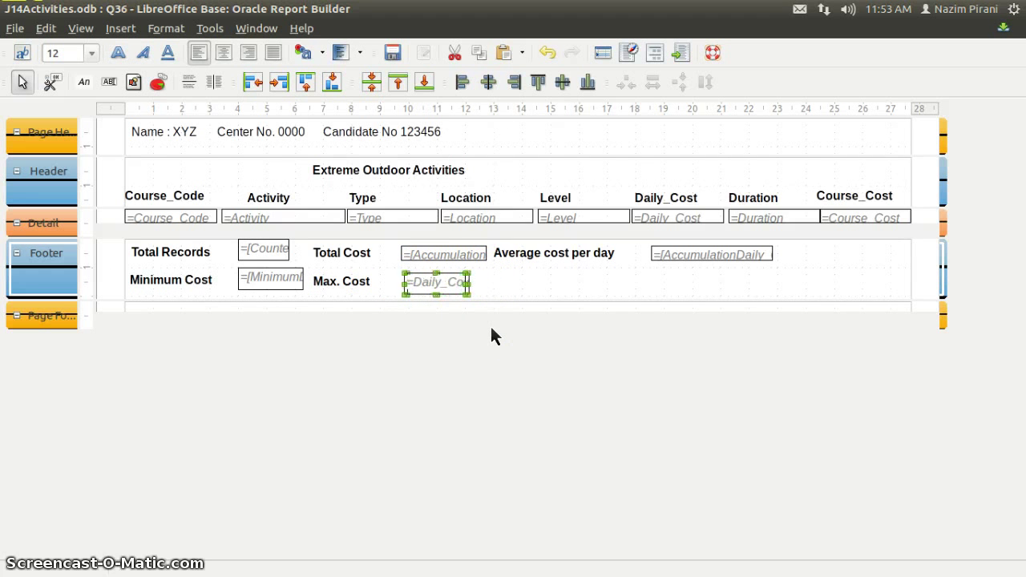
key("Right")
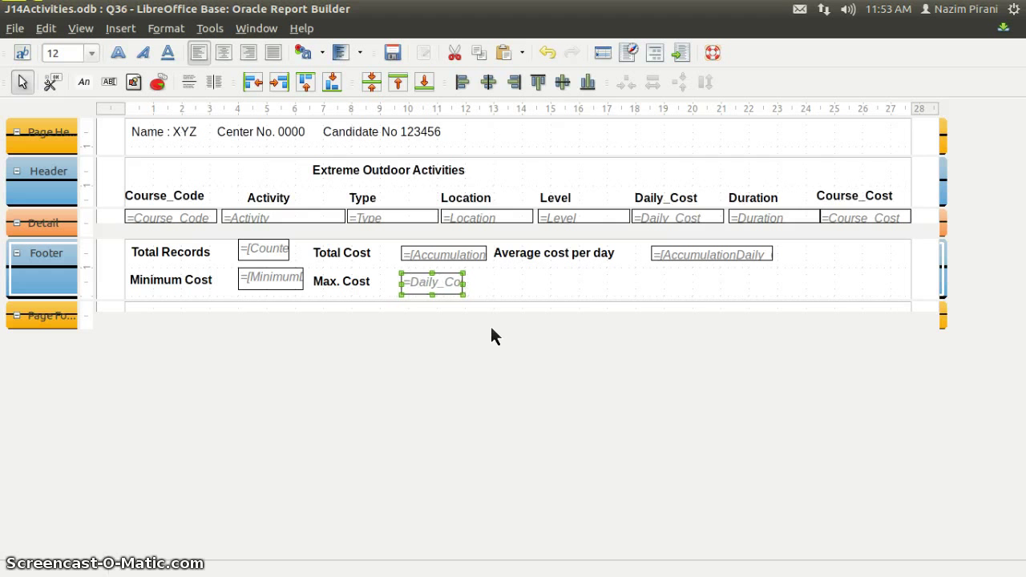
left_click(515, 297)
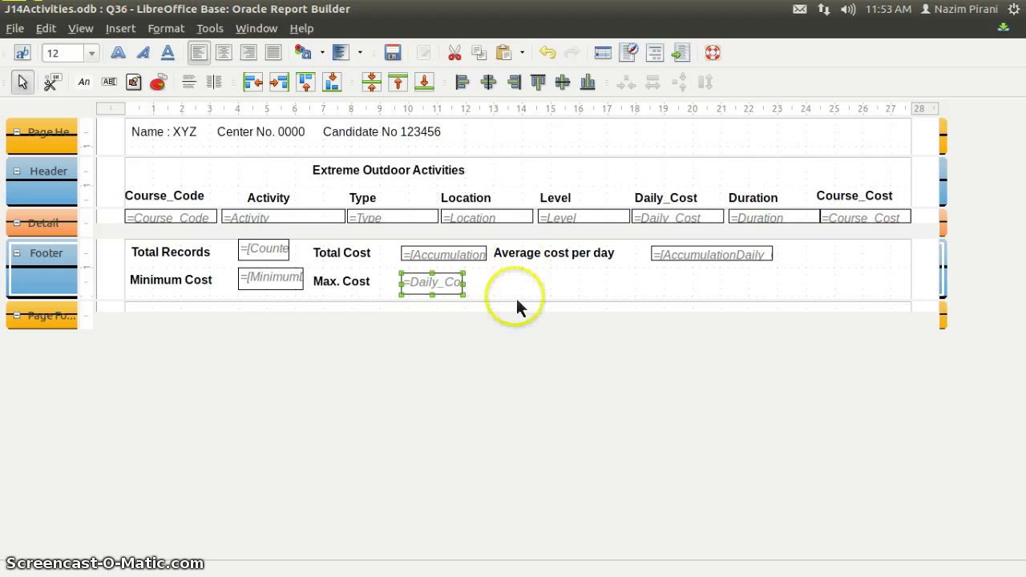
left_click(832, 265)
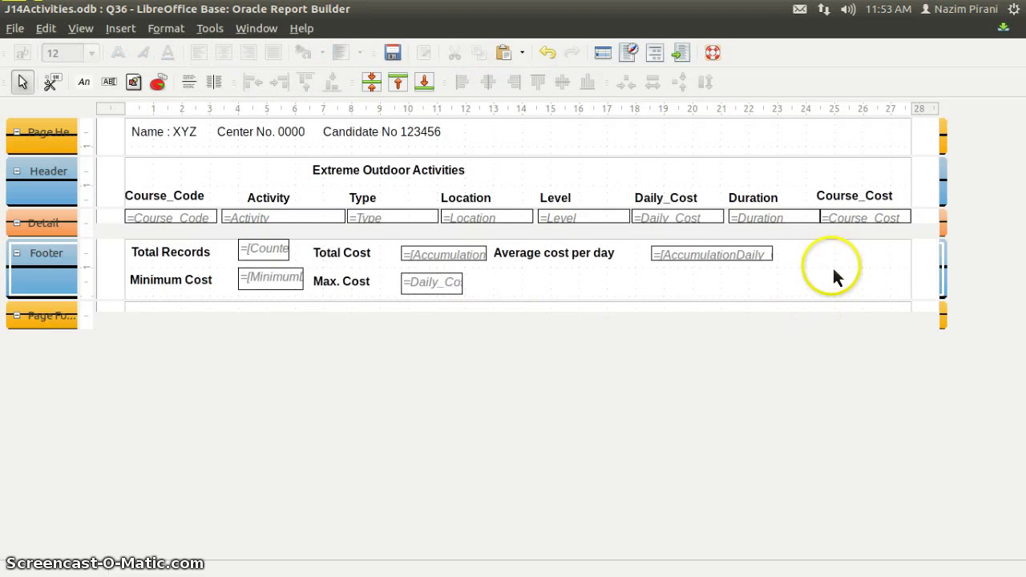
left_click(393, 54)
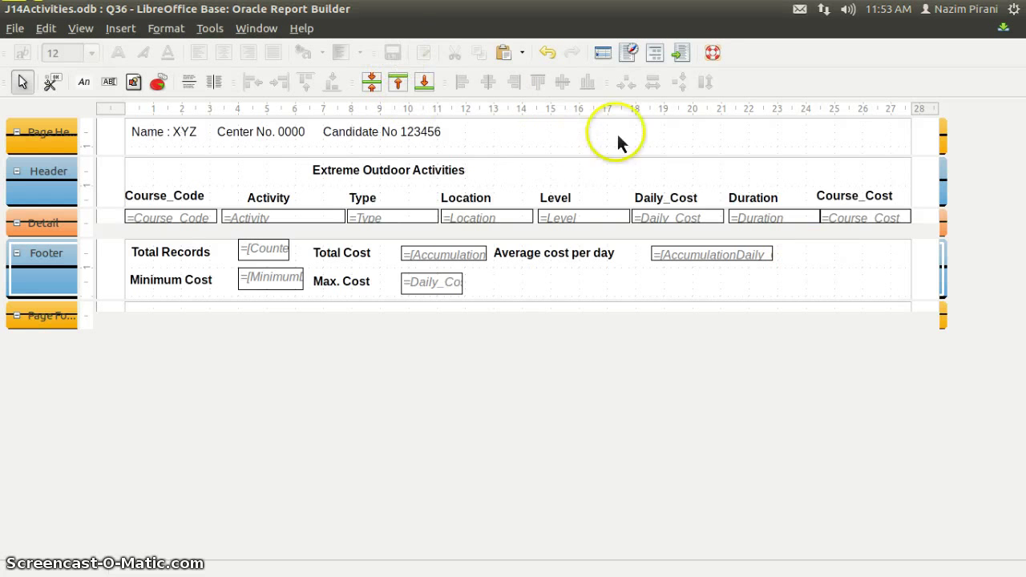
Run the report, examine its footer figures and whether it spills onto a second page, and close the output.
left_click(683, 57)
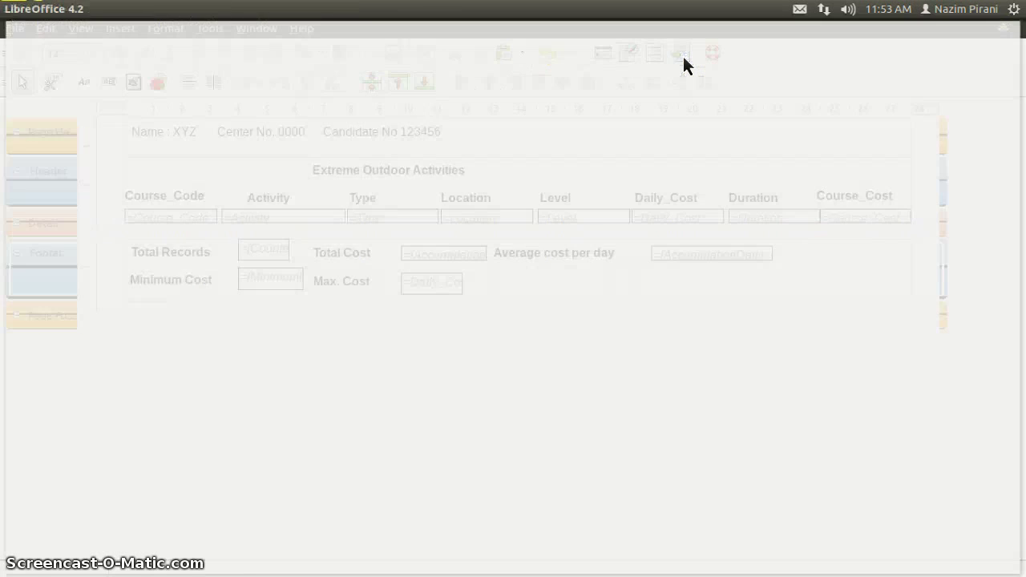
scroll(492, 157, "down", 4)
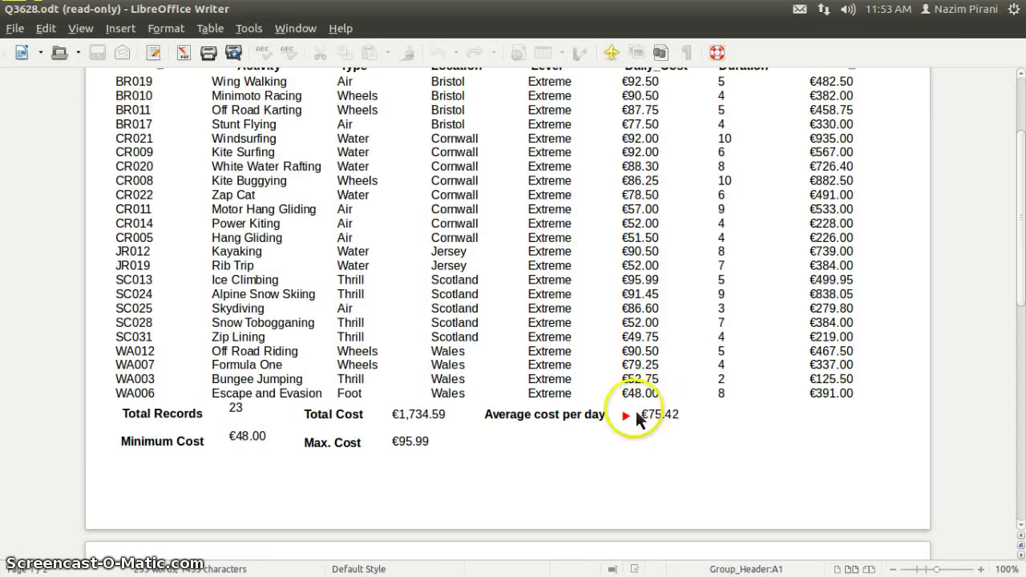
scroll(532, 285, "down", 3)
scroll(532, 285, "down", 9)
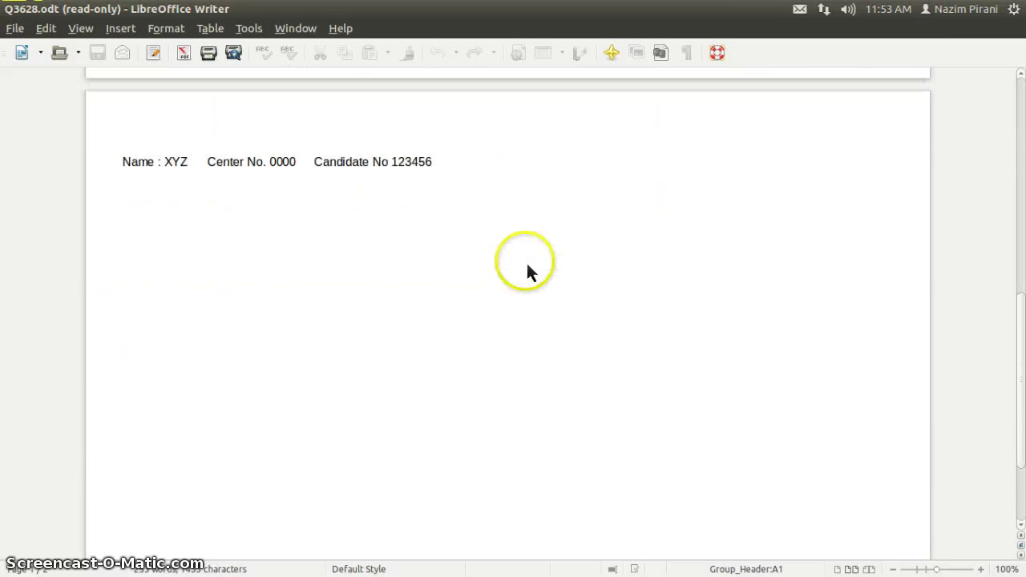
left_click_drag(439, 163, 175, 161)
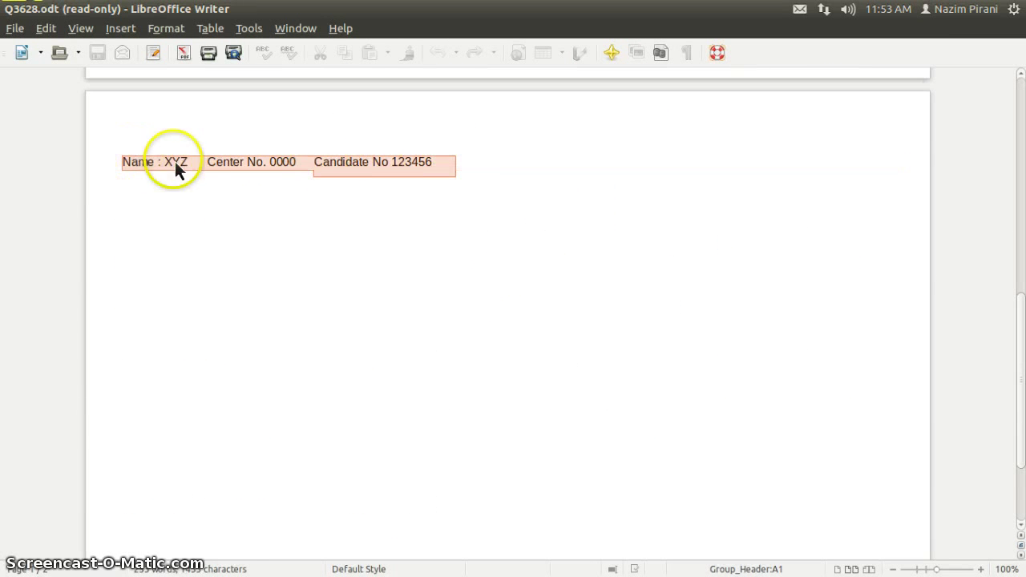
scroll(490, 146, "down", 3)
scroll(490, 147, "up", 20)
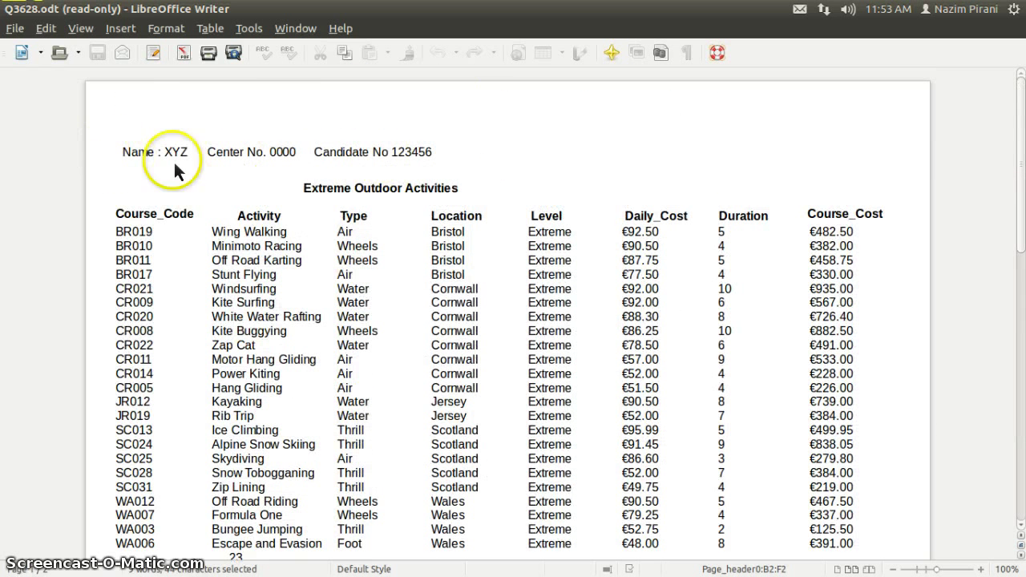
left_click(16, 30)
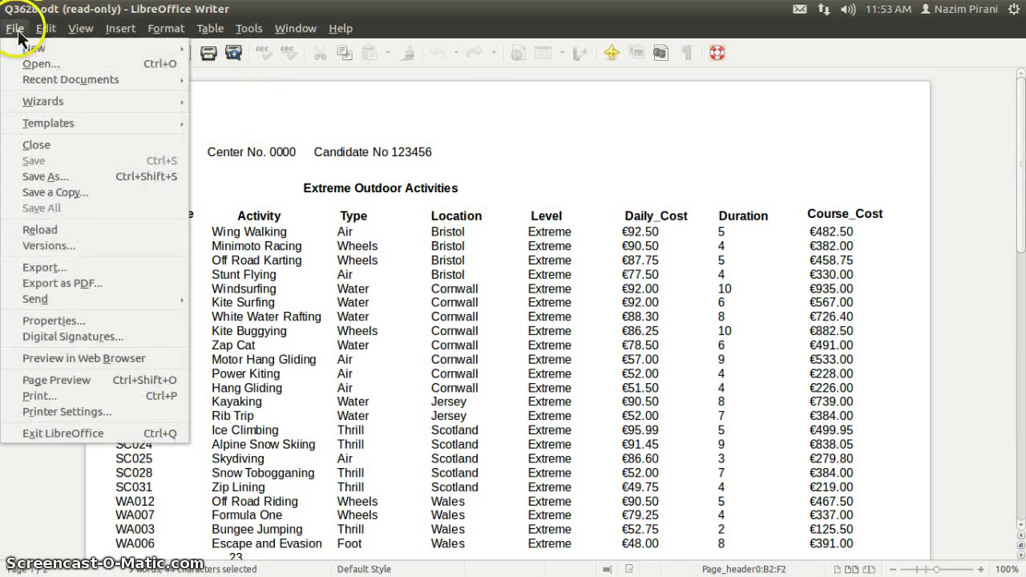
left_click(34, 146)
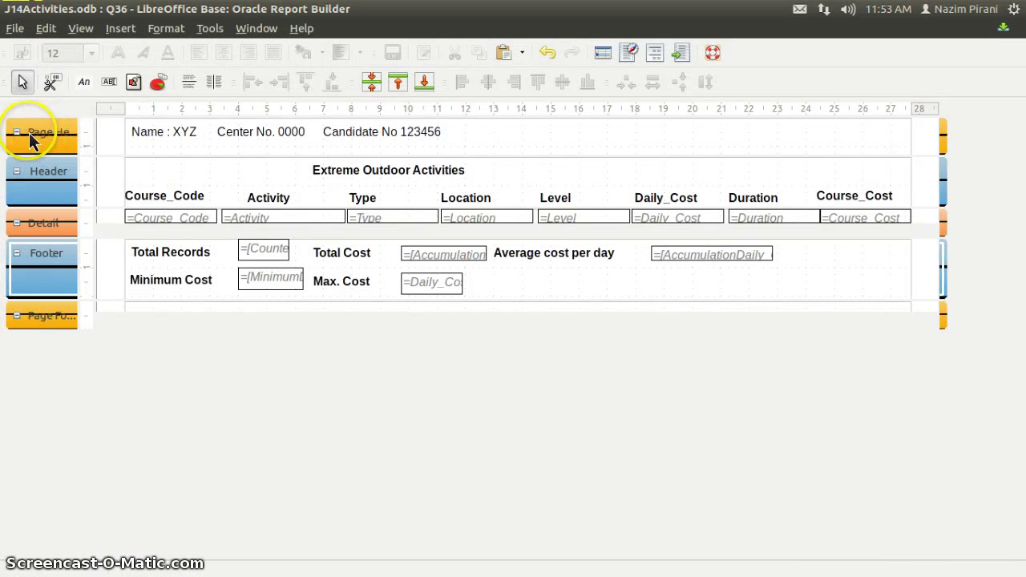
Reduce the height of the Page Header section slightly, closer to the candidate details line, and save the report.
left_click(44, 139)
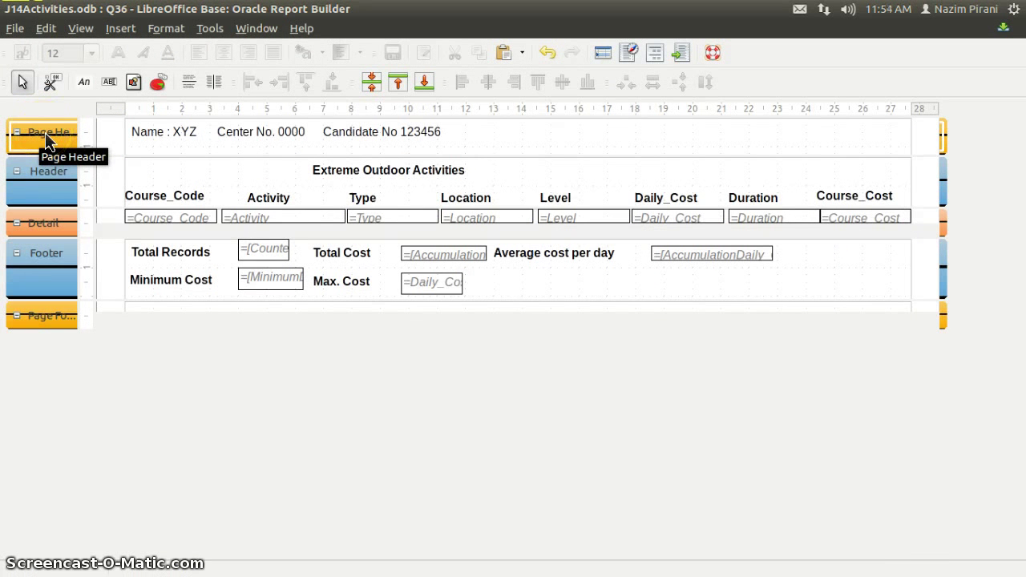
left_click(45, 173)
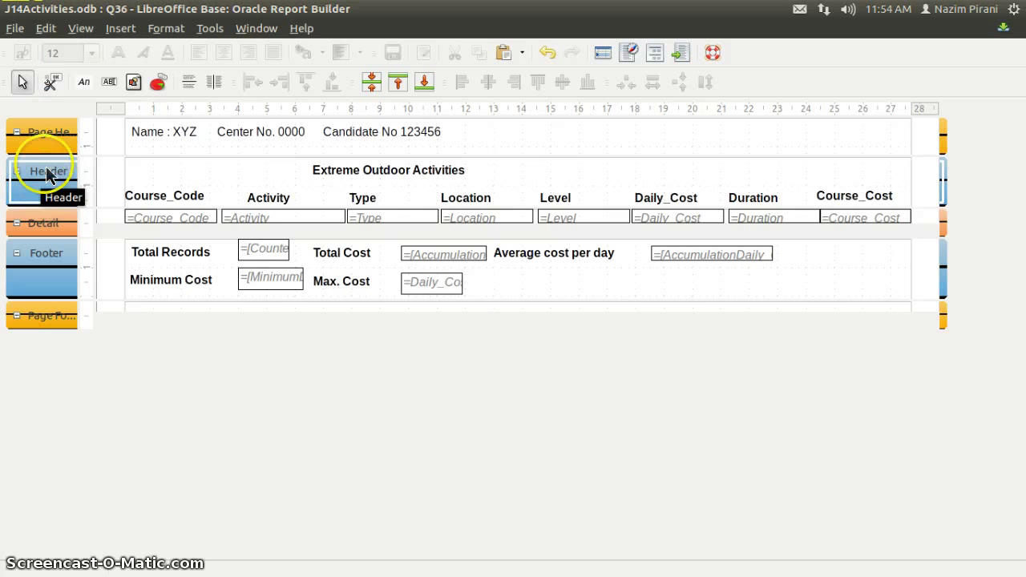
left_click(46, 178)
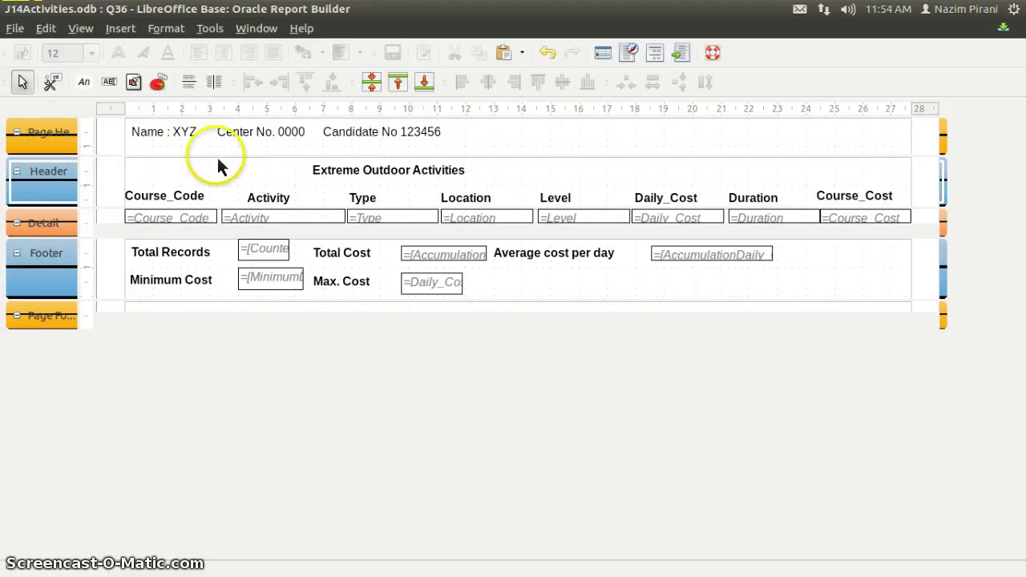
left_click_drag(217, 152, 217, 143)
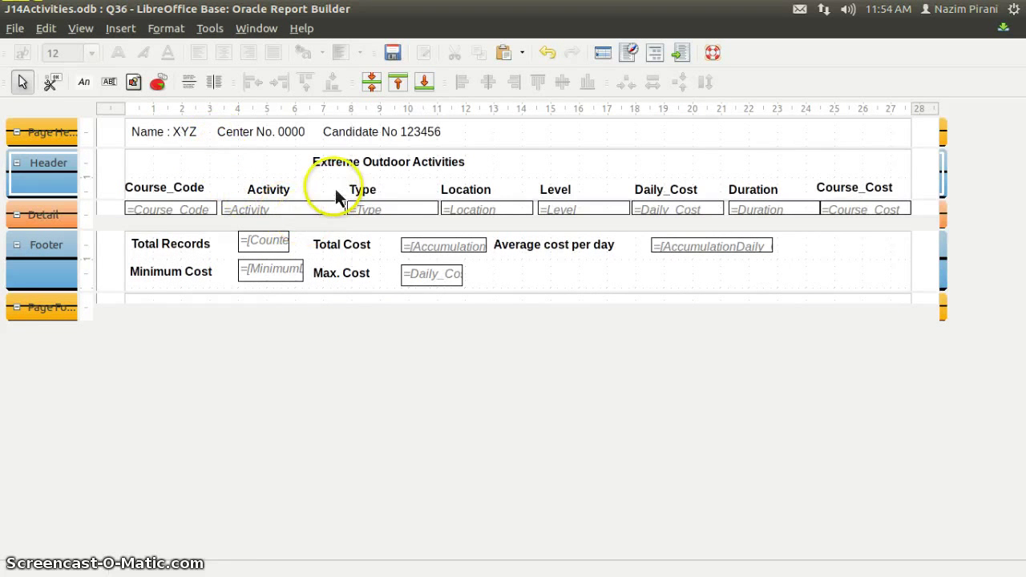
left_click(393, 52)
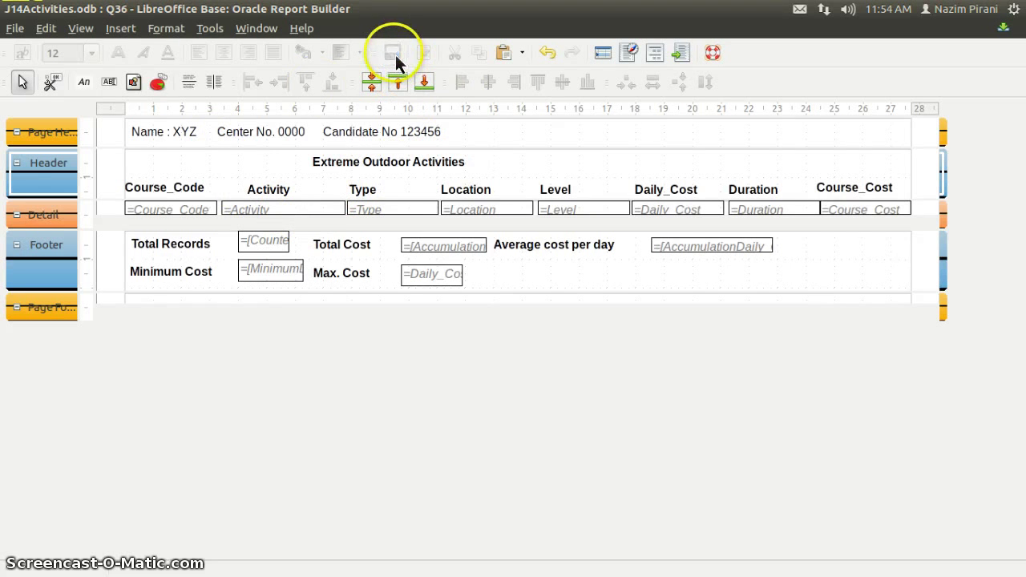
Set the report page's top and bottom margins to 1 cm and save the report.
left_click(166, 29)
left_click(182, 86)
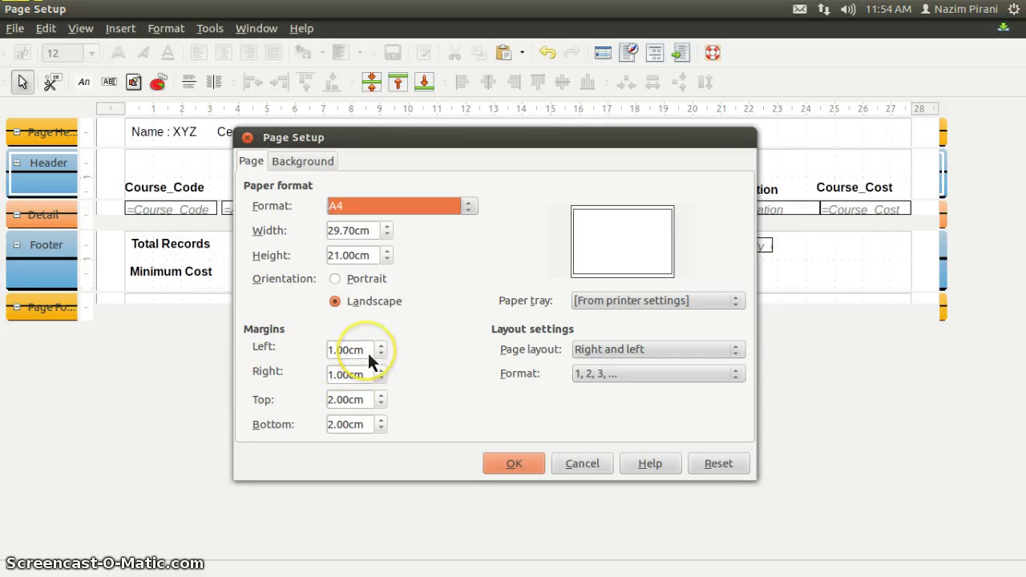
left_click_drag(368, 405, 331, 403)
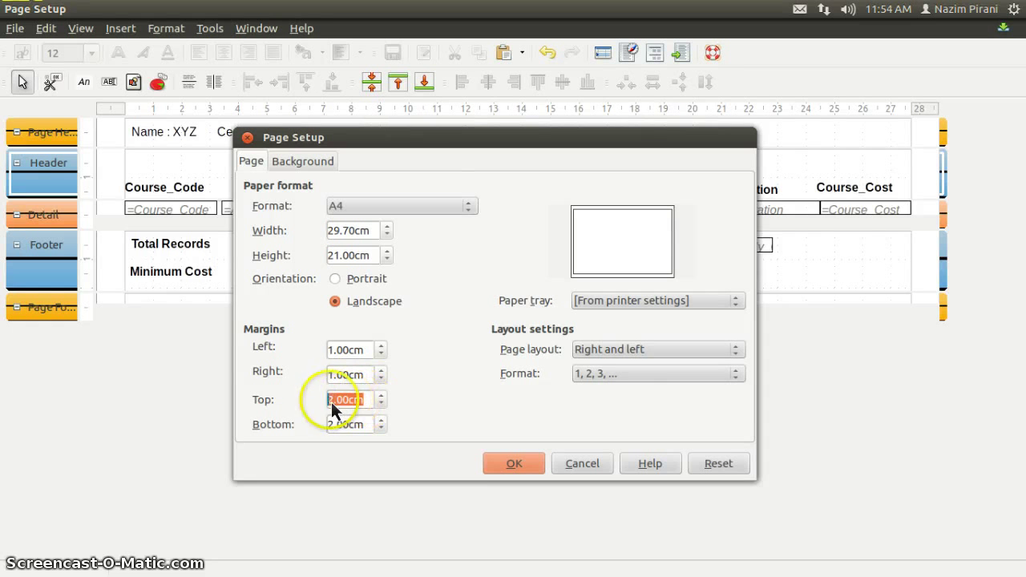
type("1")
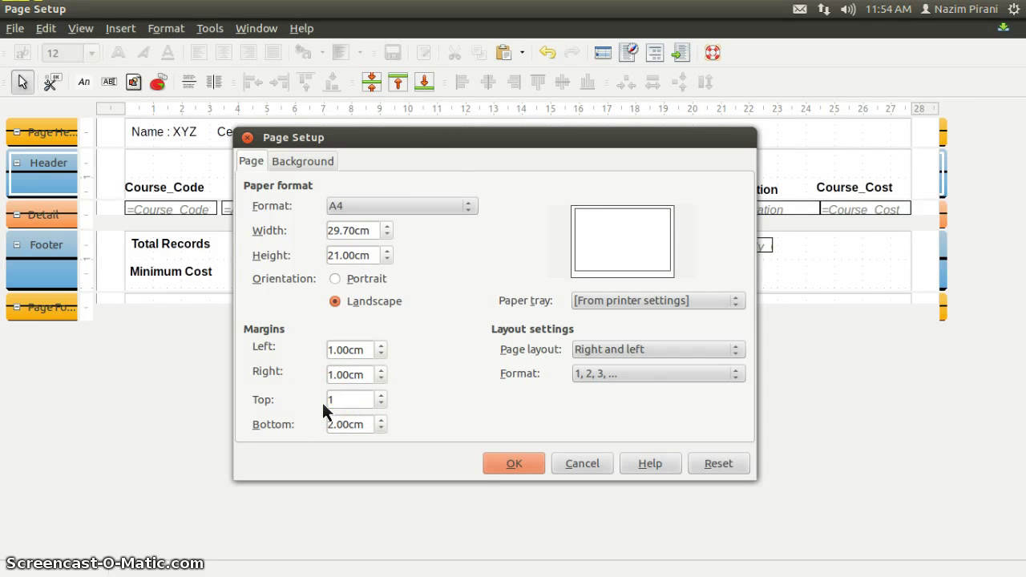
key("Tab")
type("1")
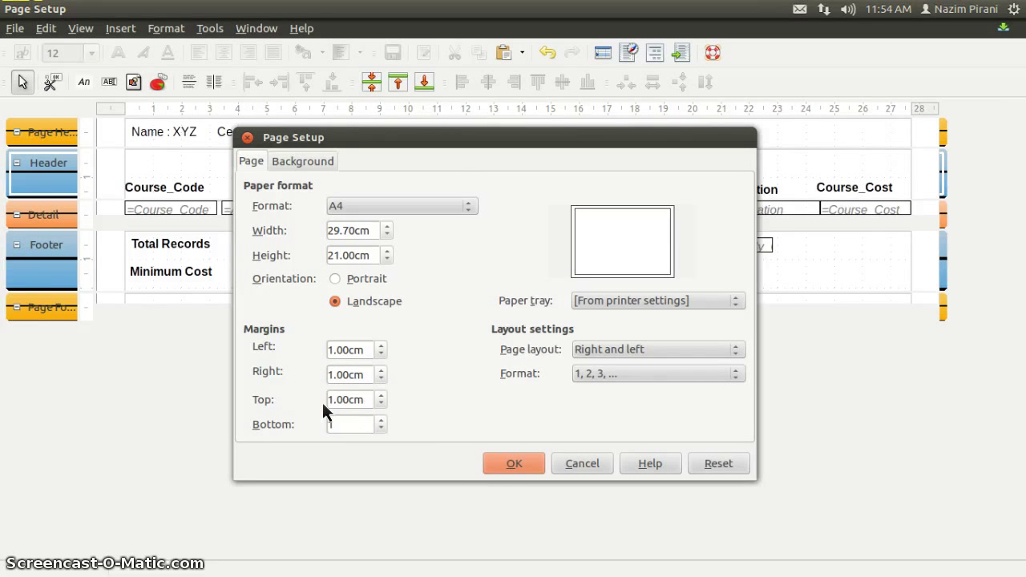
key("Tab")
left_click(510, 465)
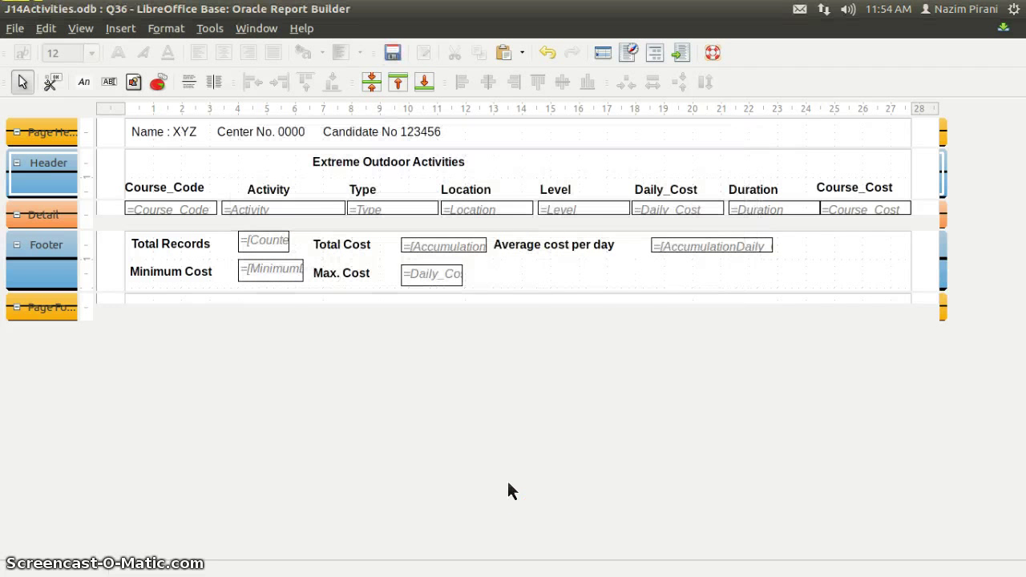
key("ctrl+s")
Run the report again, check whether all records and footer totals fit on one page, and close the output.
left_click(681, 52)
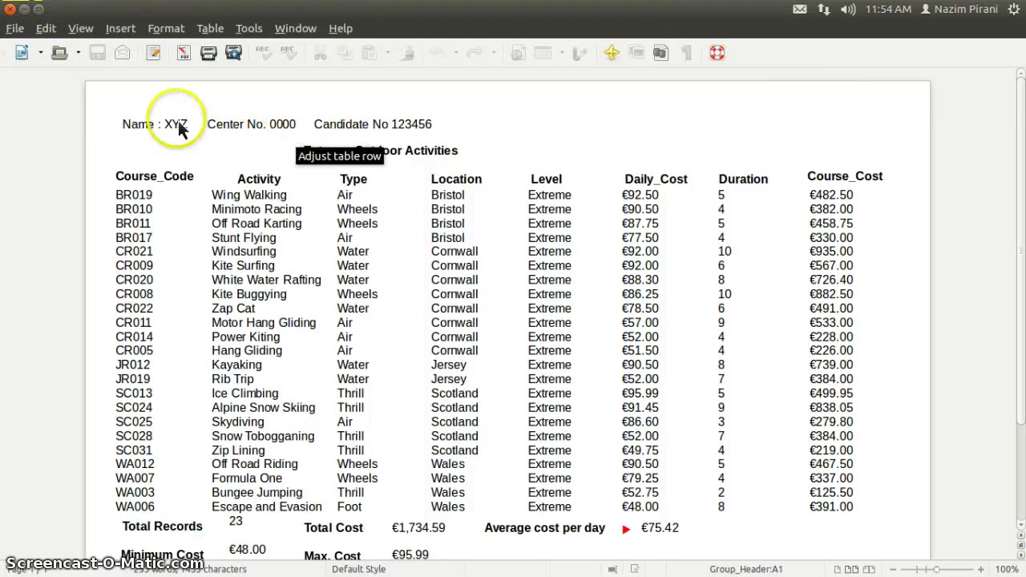
scroll(447, 130, "down", 3)
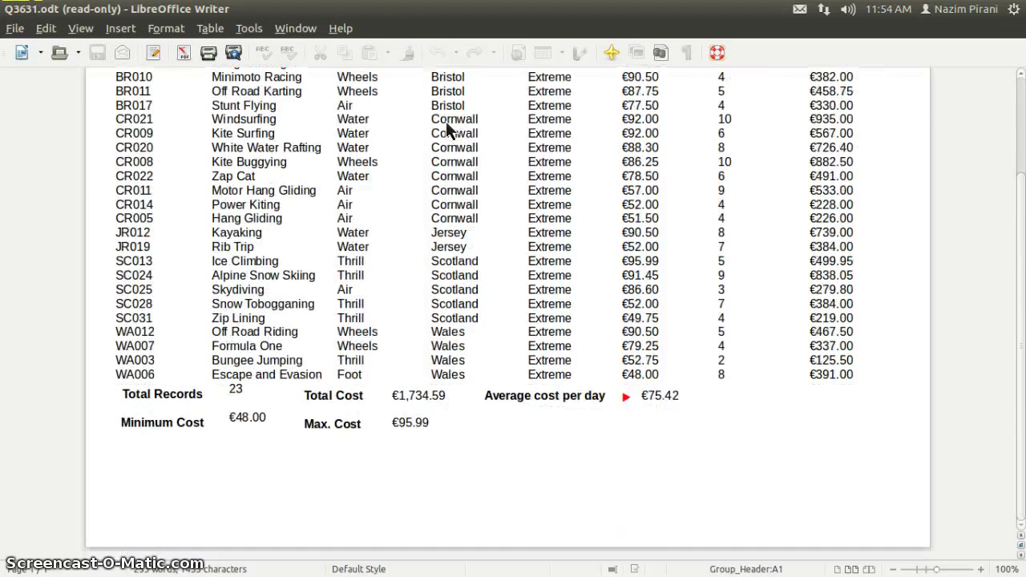
scroll(446, 121, "up", 3)
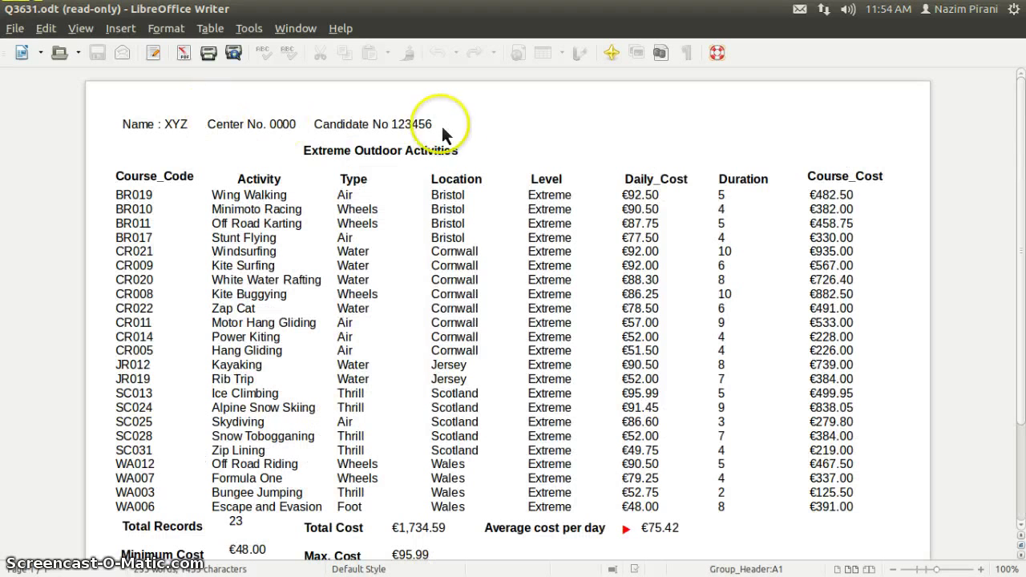
left_click(15, 28)
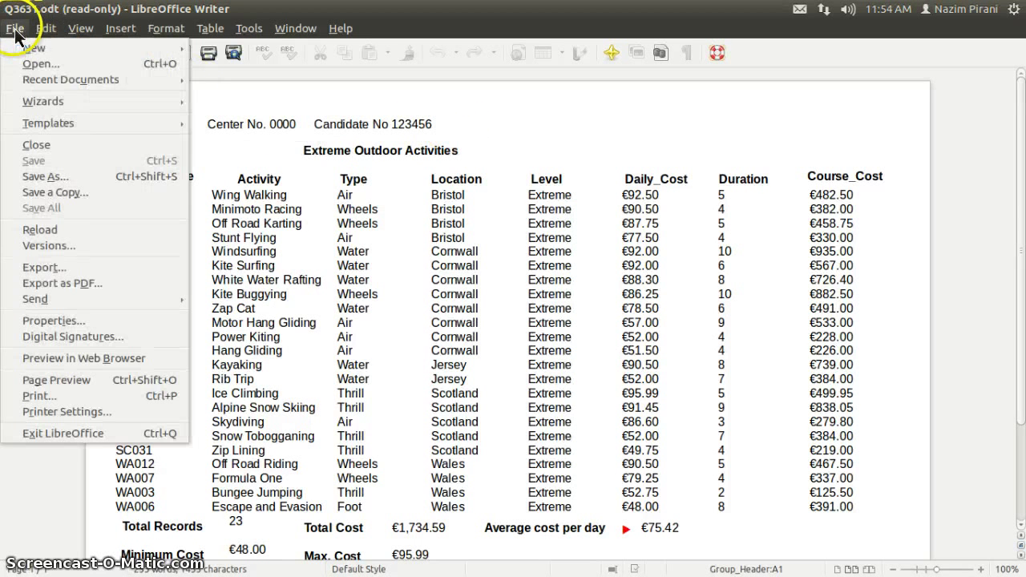
left_click(41, 144)
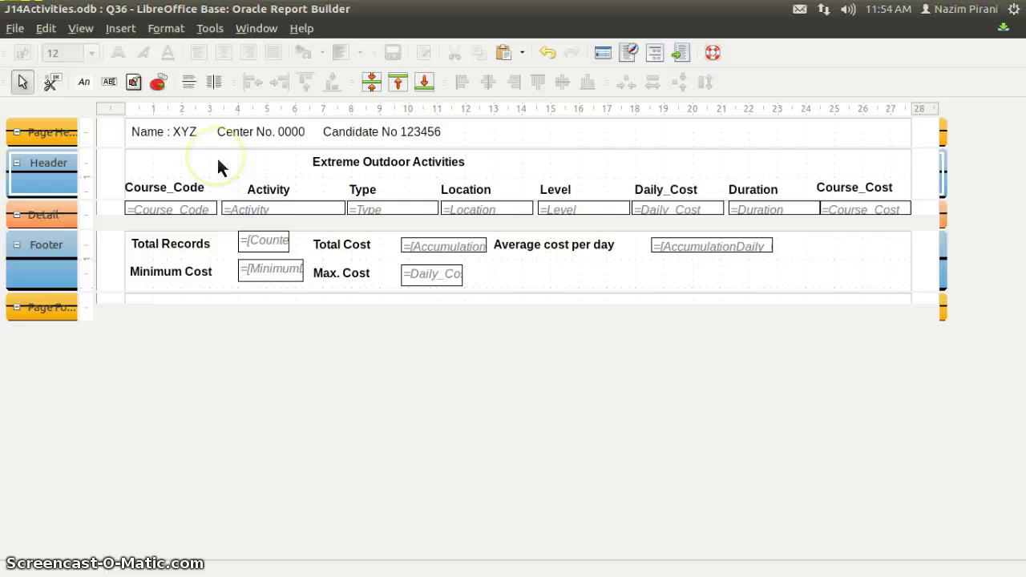
Close the Q36 report design, and save and close the J14Activities database.
mouse_move(4, 442)
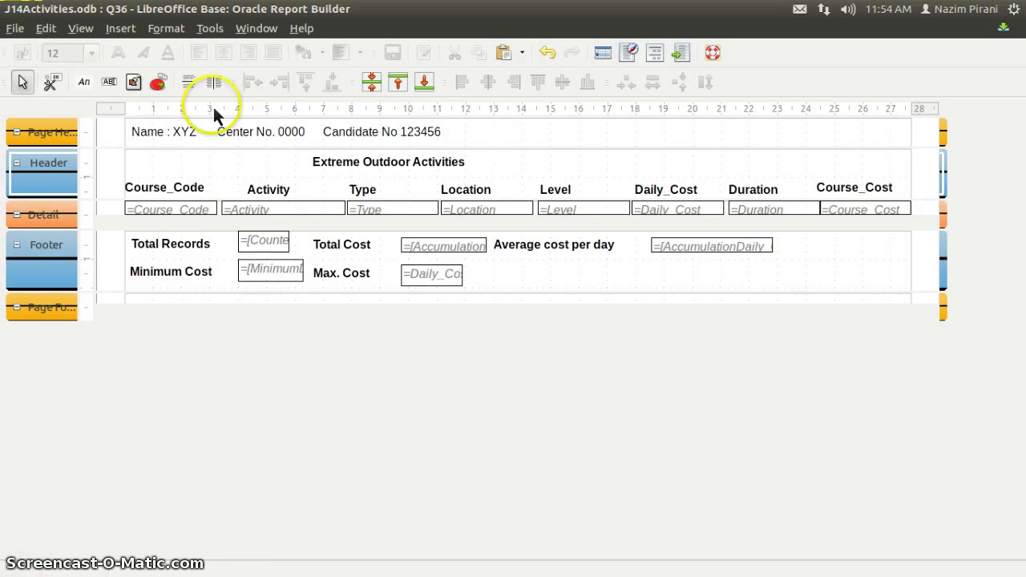
mouse_move(31, 12)
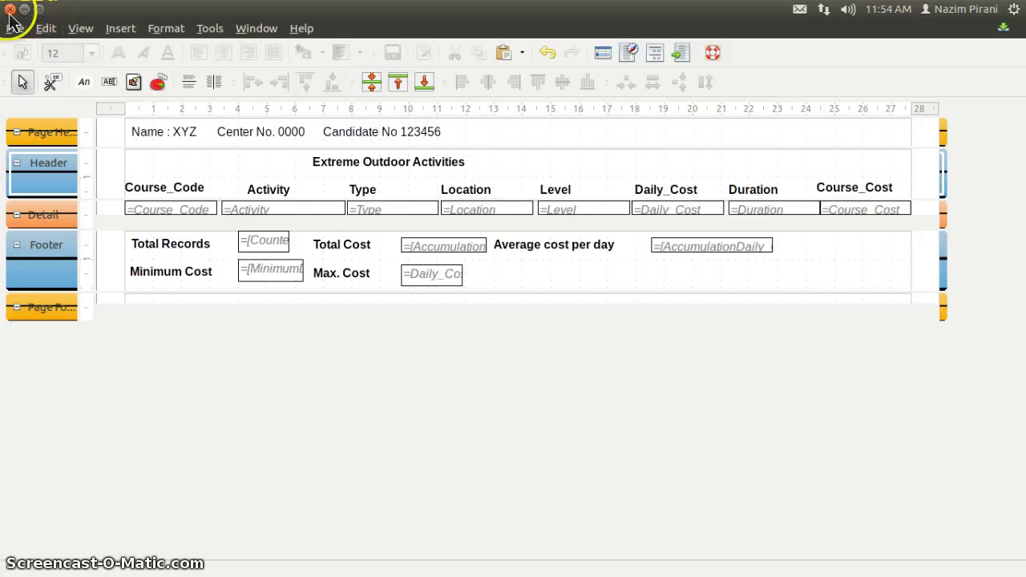
left_click(11, 10)
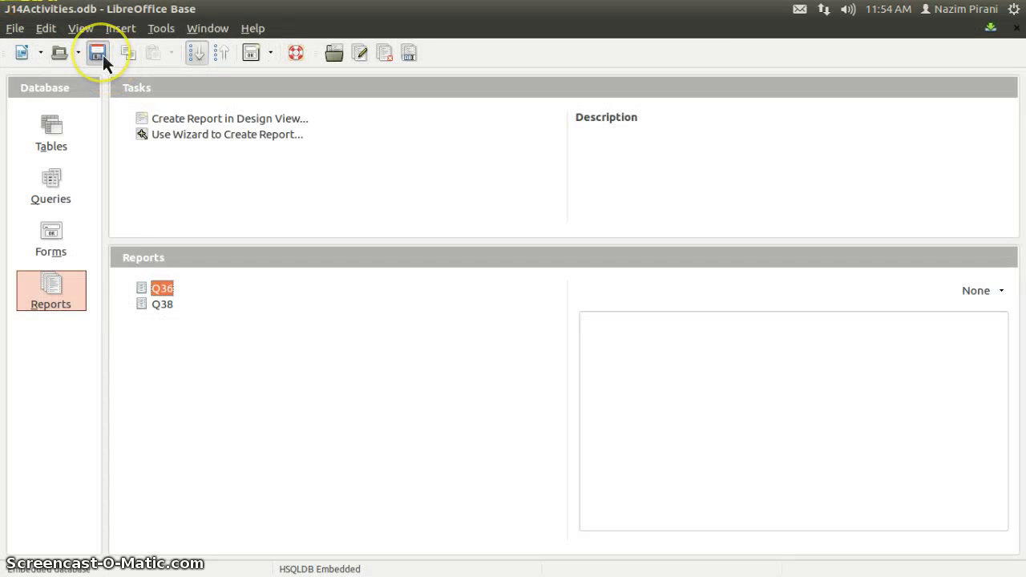
mouse_move(11, 11)
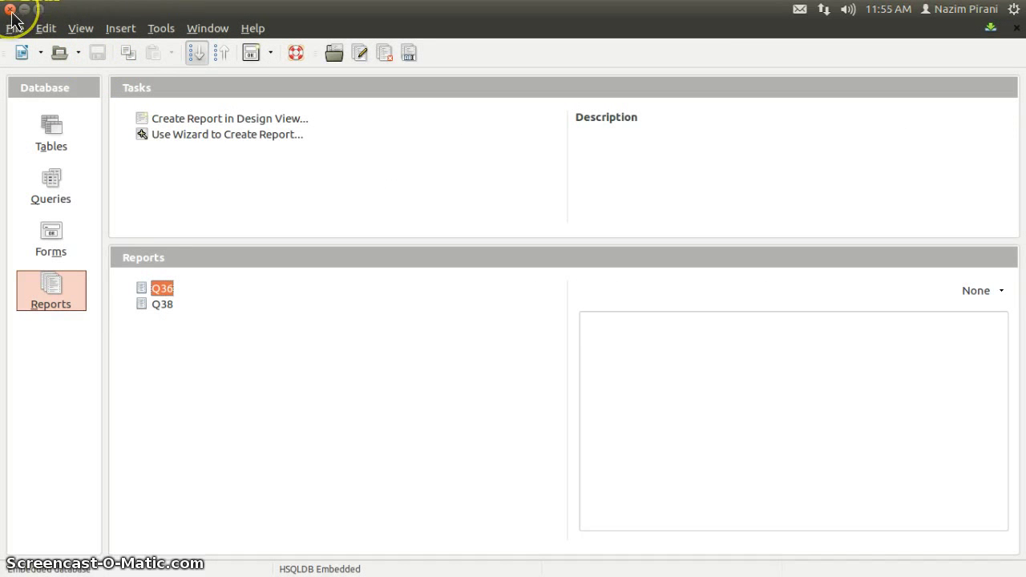
left_click(10, 10)
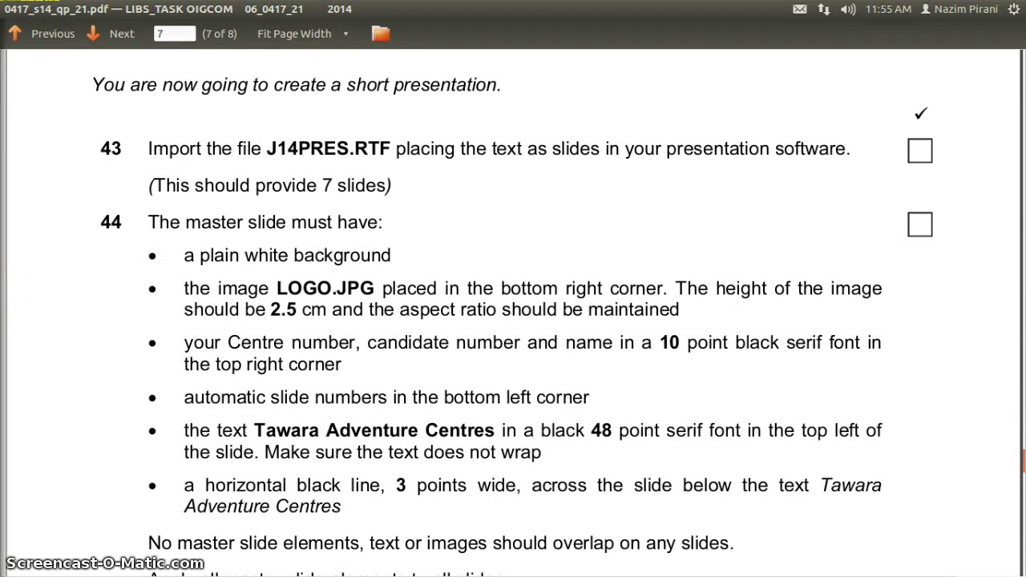
Minimise the exam paper PDF and the Screencast-O-Matic browser window to reach Google Chrome.
mouse_move(30, 323)
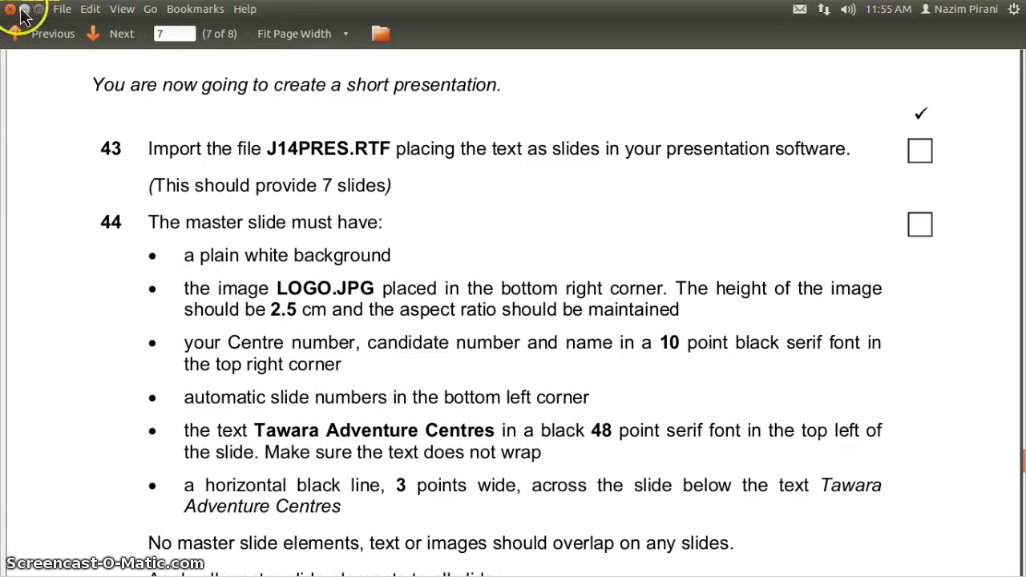
left_click(23, 11)
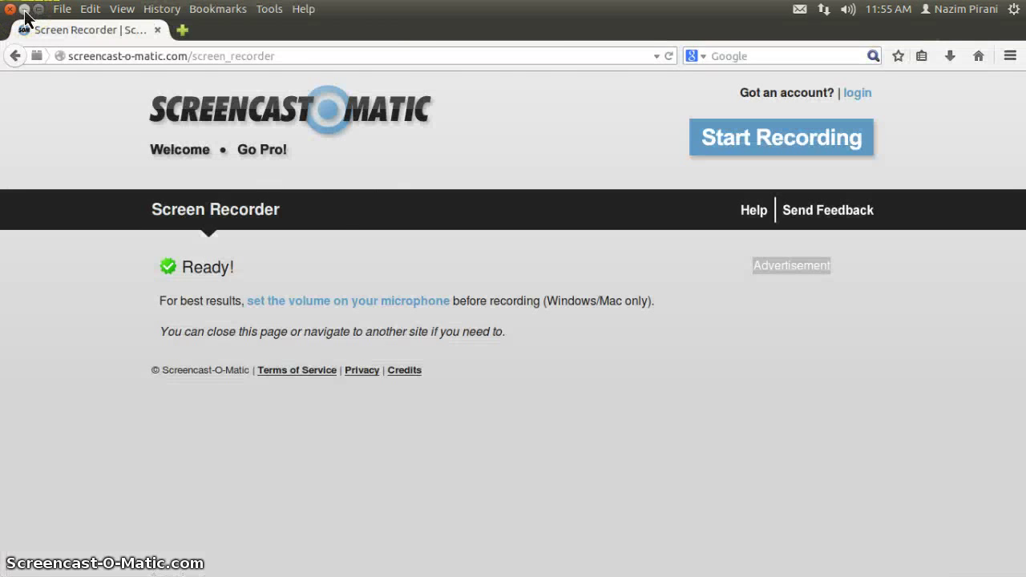
left_click(25, 11)
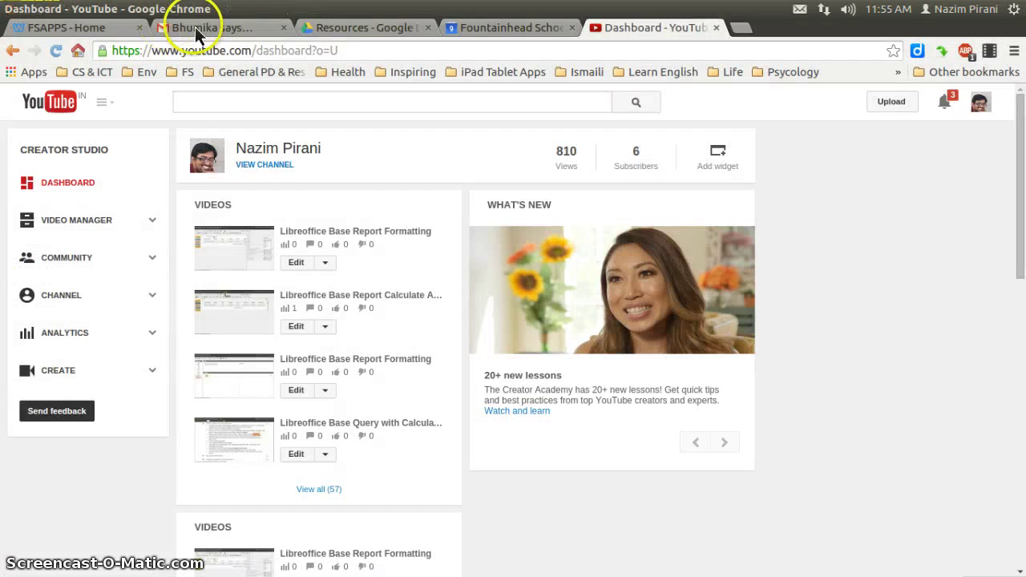
Reply "as such nothing..." in the open Gmail chat and close it, returning to the YouTube dashboard.
left_click(223, 28)
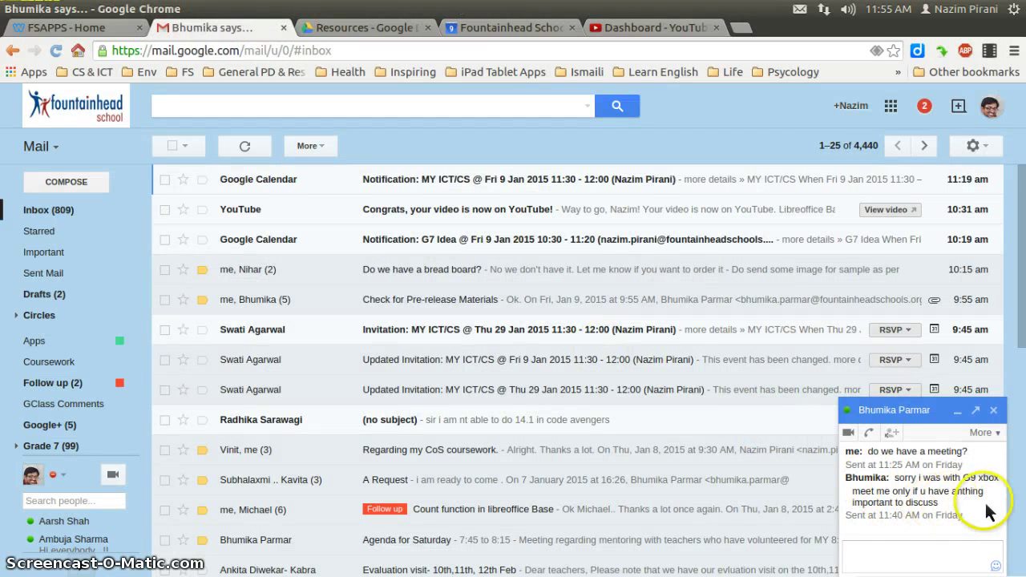
left_click(908, 554)
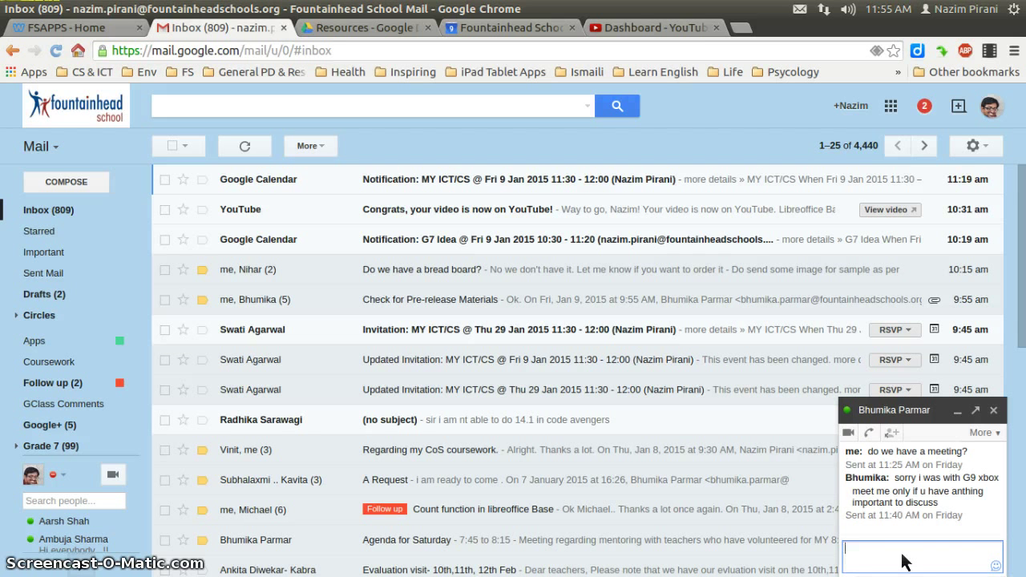
type("as such nothing...")
key("Return")
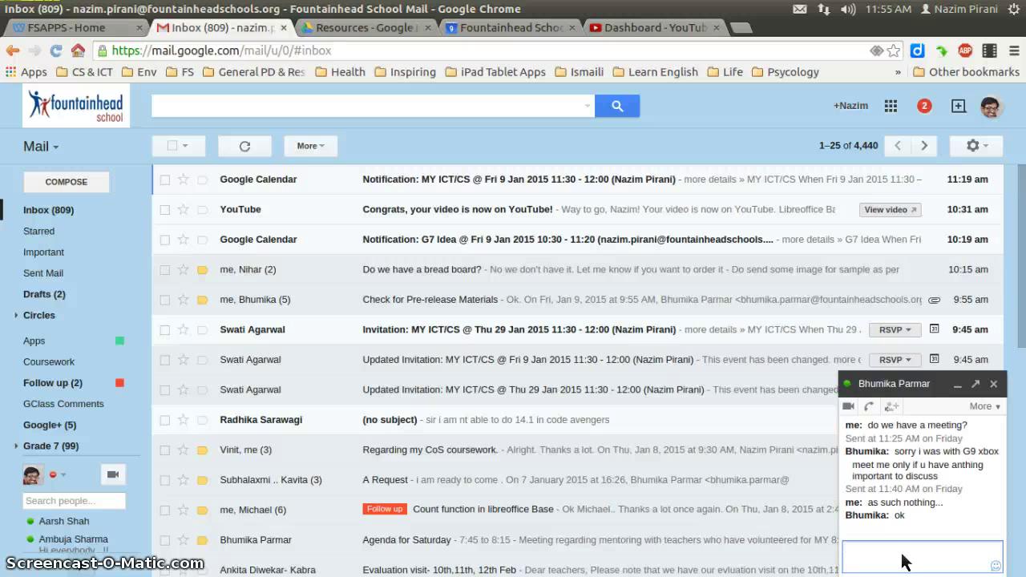
left_click(993, 384)
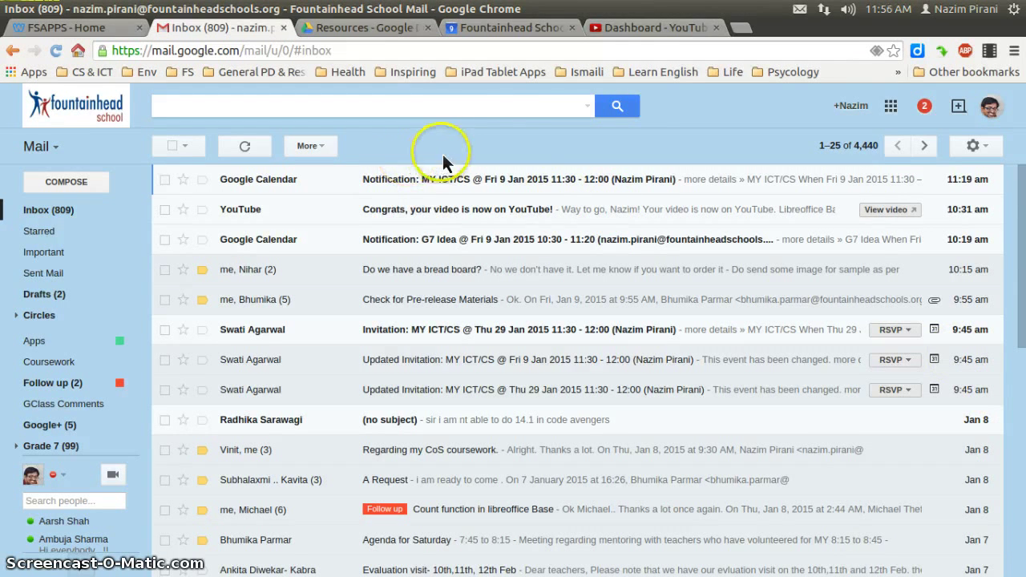
left_click(645, 27)
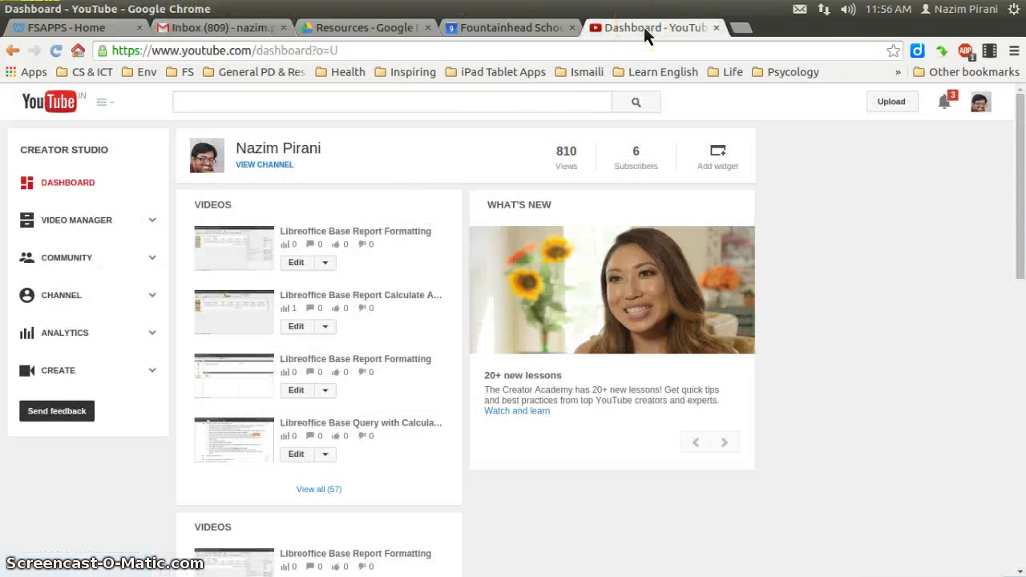
Minimise the Google Chrome and exam files folder windows, and organise the Ubuntu desktop by name.
mouse_move(24, 307)
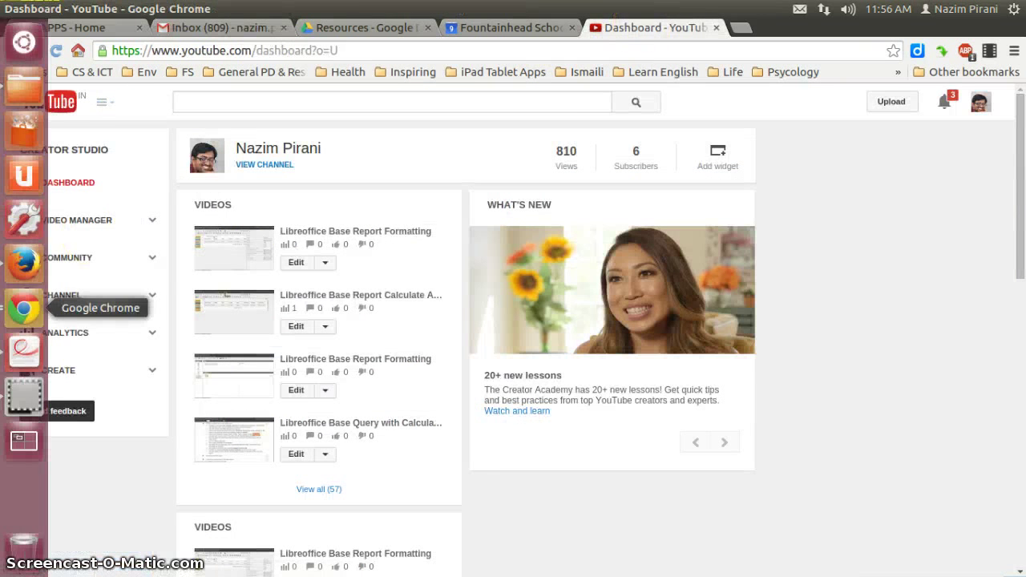
left_click(25, 9)
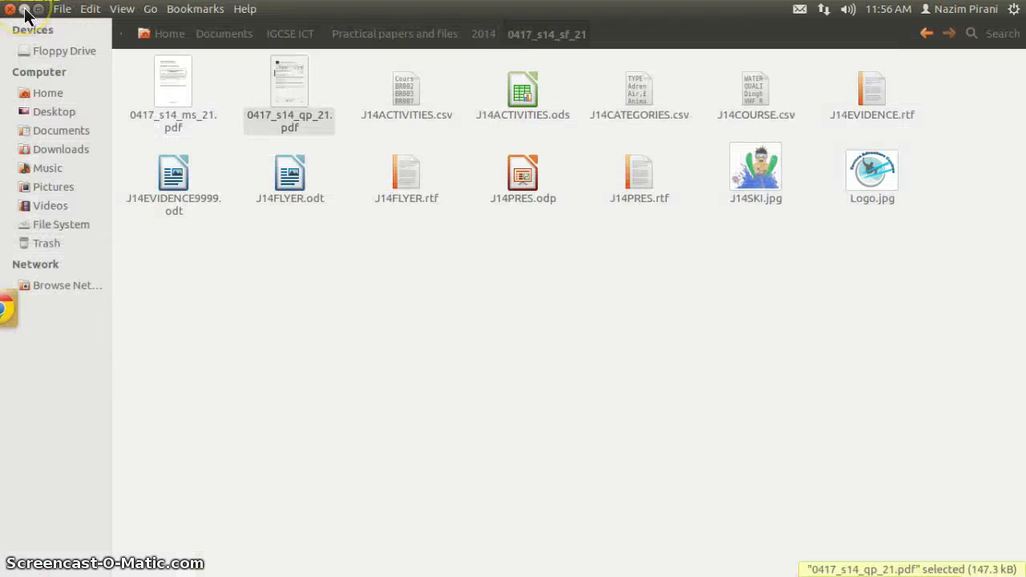
left_click(24, 9)
right_click(257, 172)
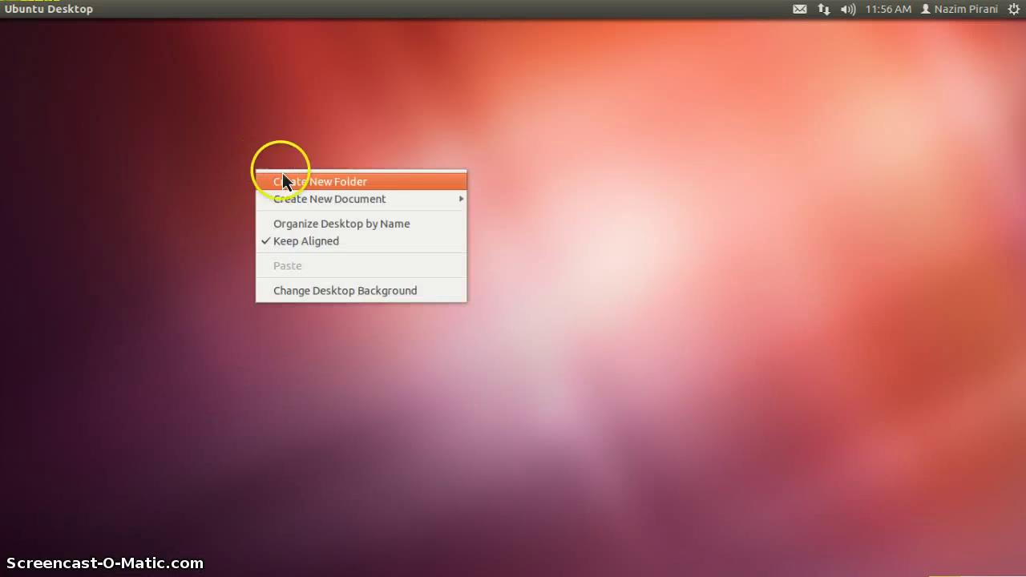
left_click(292, 221)
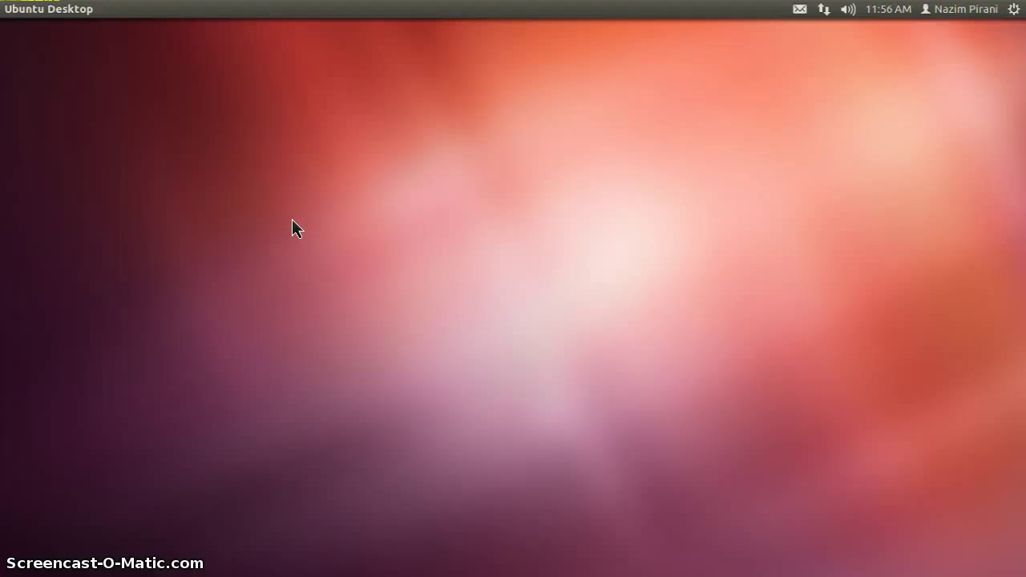
Switch to Firefox and reload the Screencast-O-Matic screen recorder page.
mouse_move(18, 419)
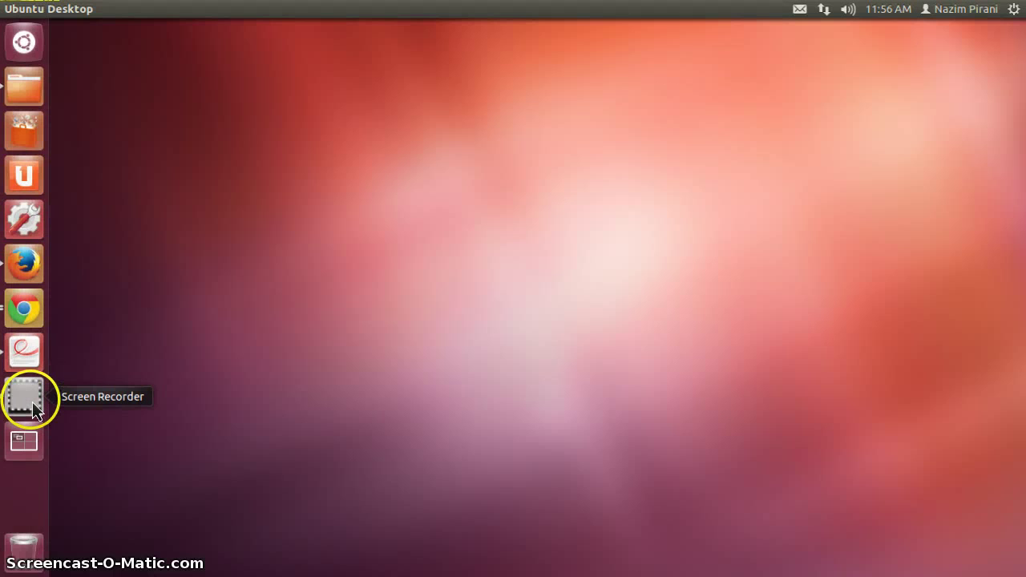
mouse_move(11, 305)
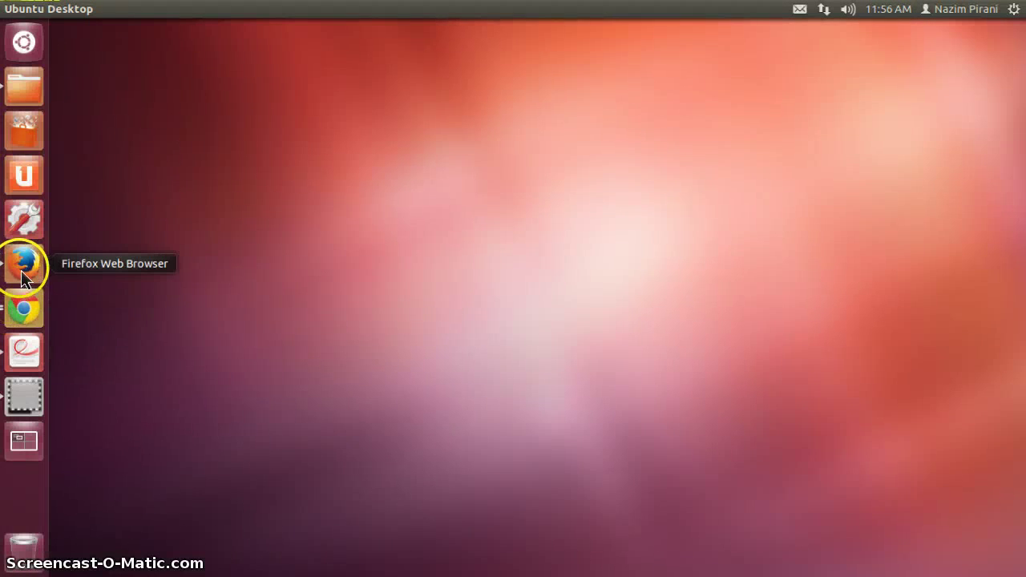
left_click(22, 272)
right_click(89, 289)
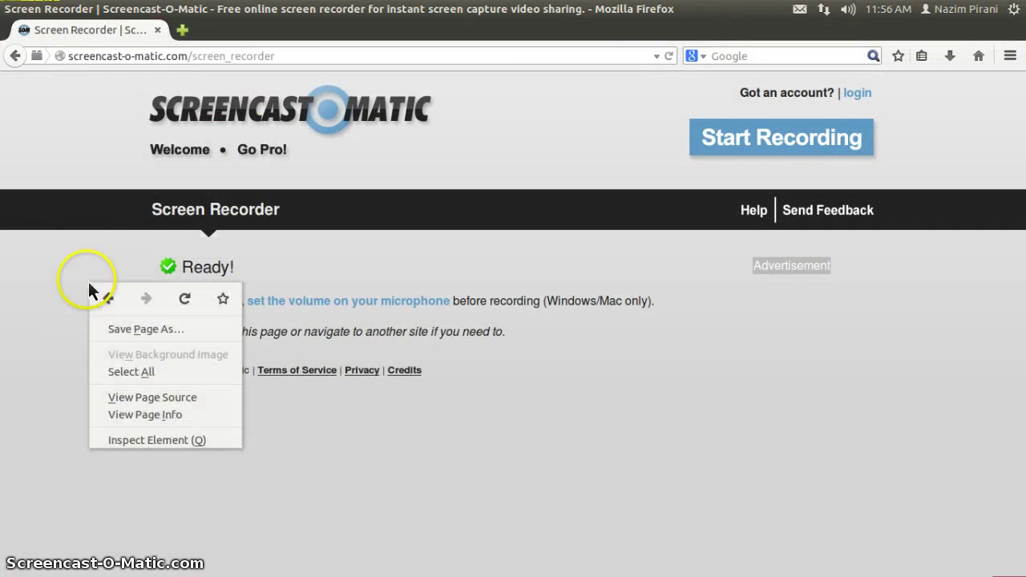
left_click(185, 299)
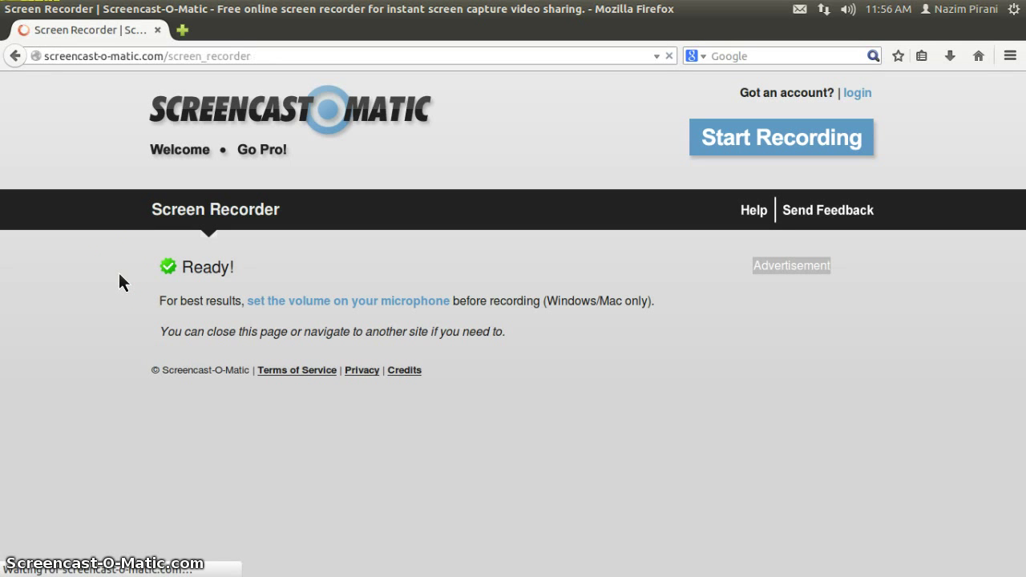
left_click(112, 270)
left_click(69, 348)
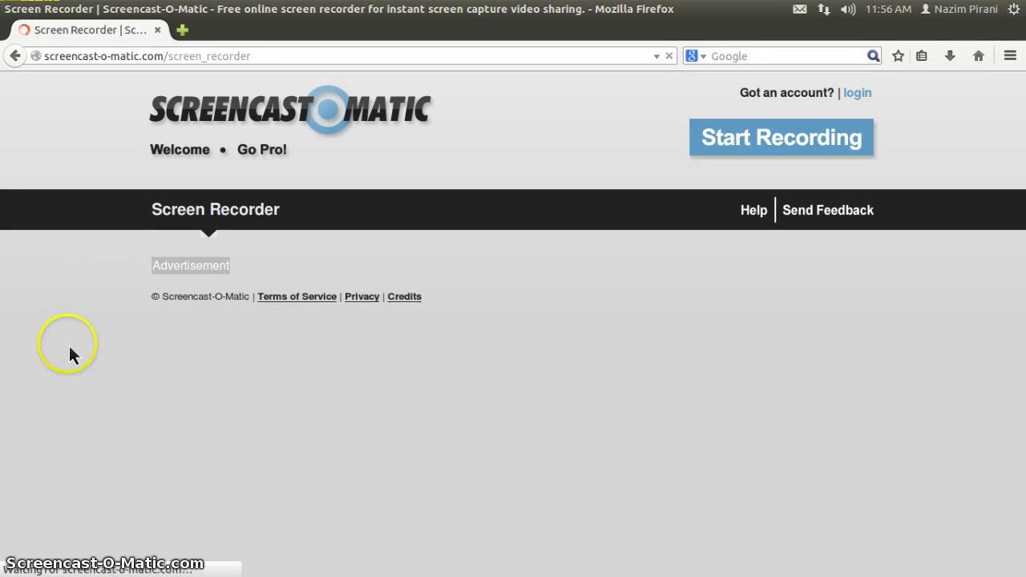